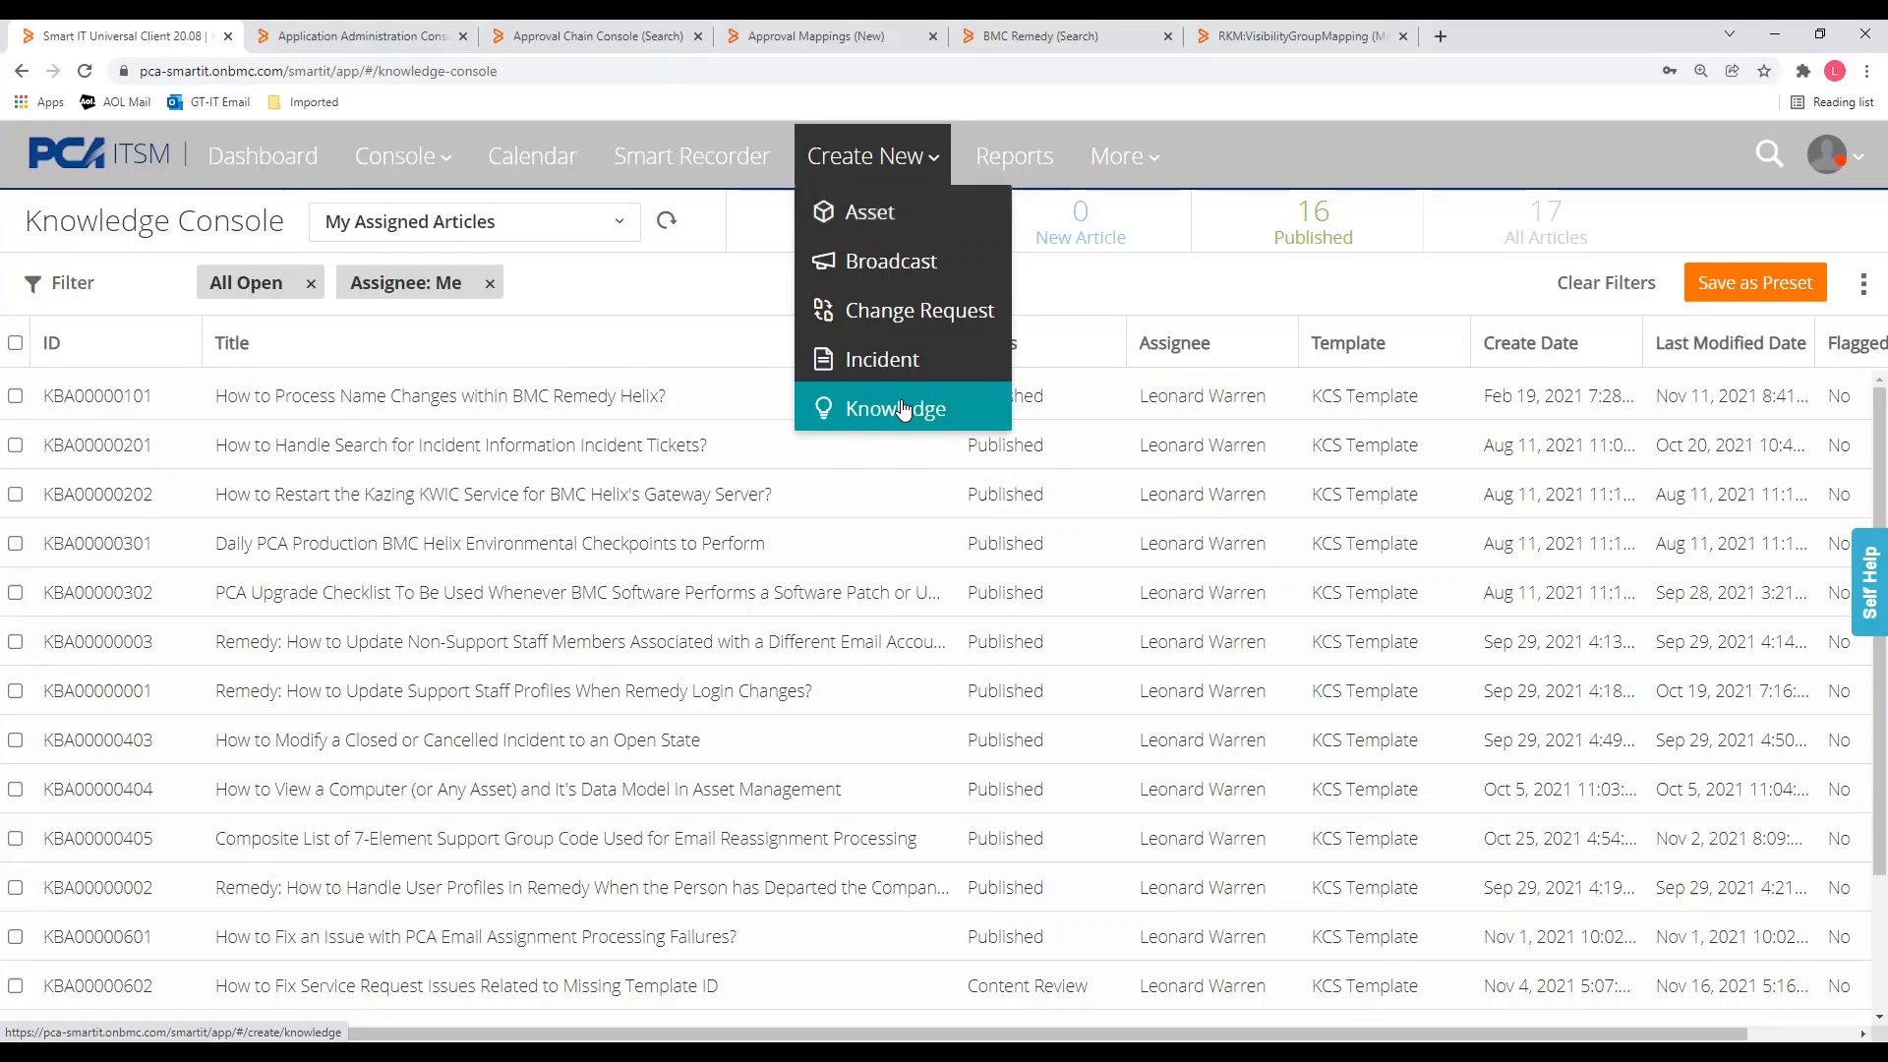
Step: Start a new knowledge article based on the KCS Template
left_click(903, 409)
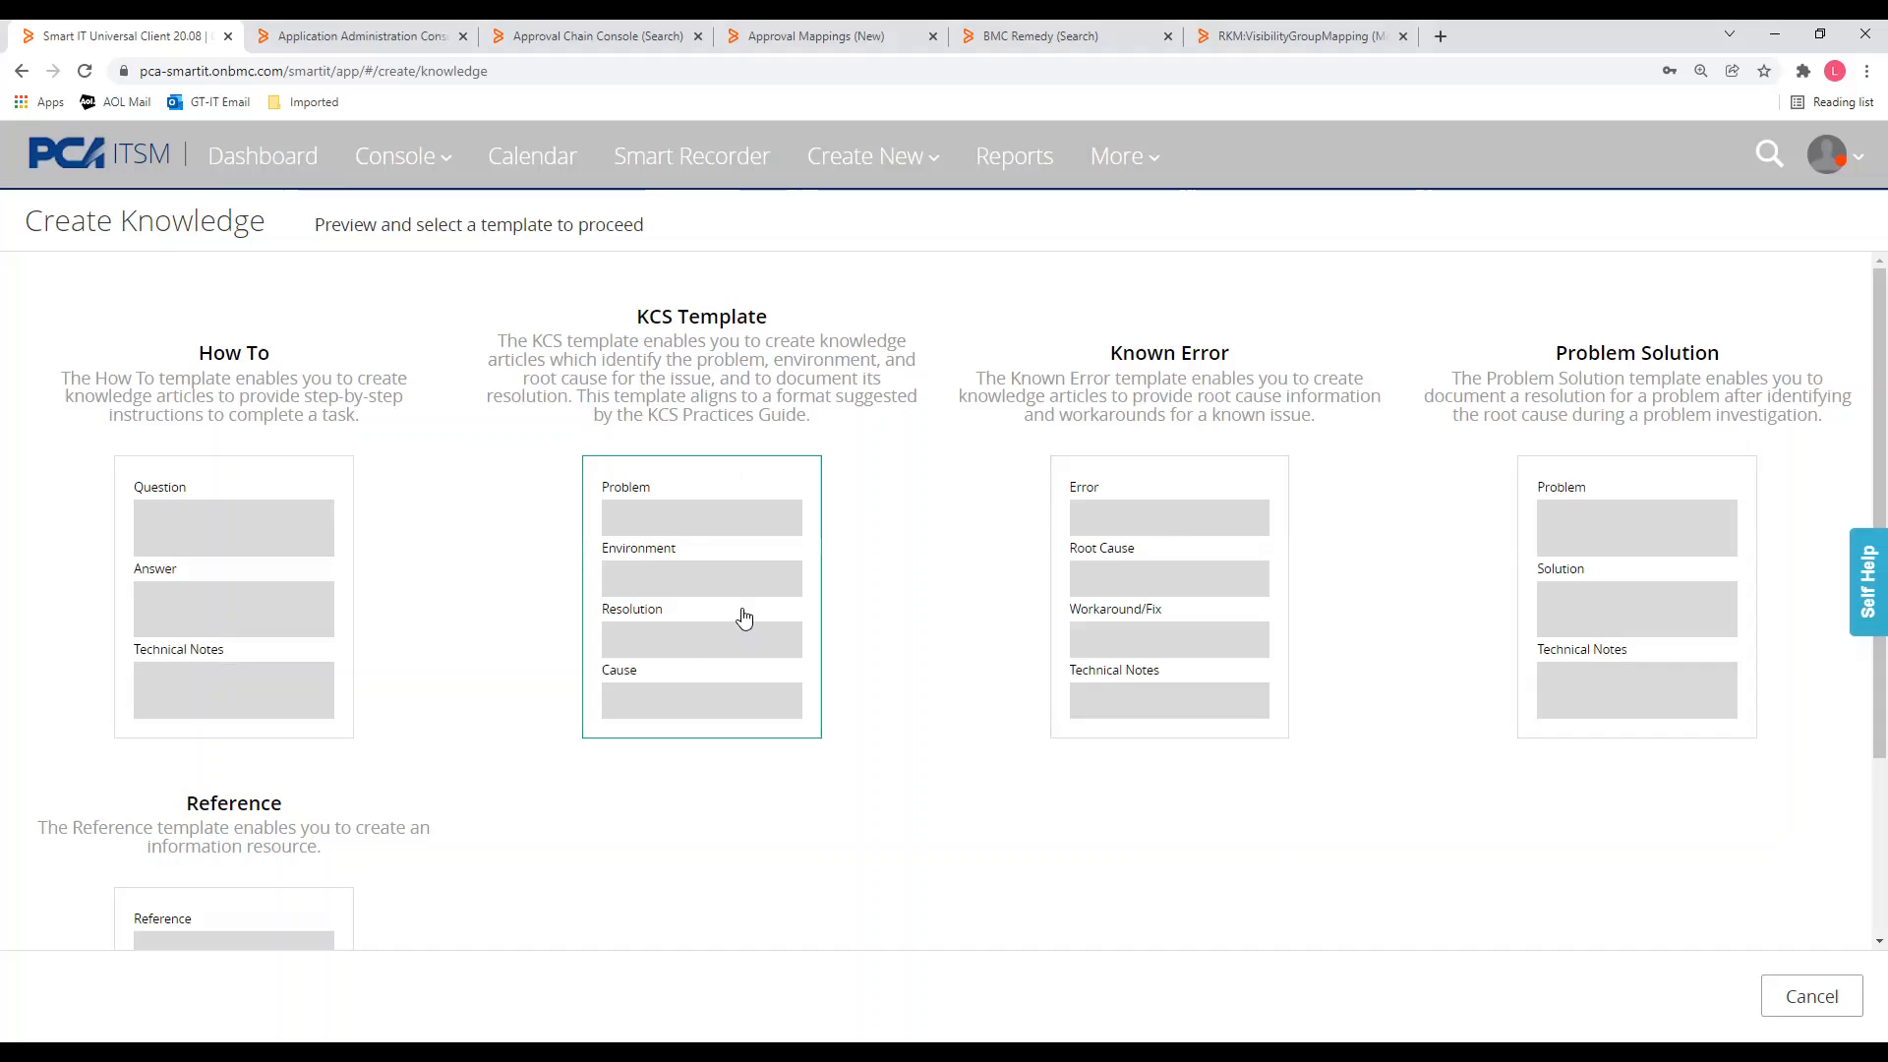
left_click(752, 578)
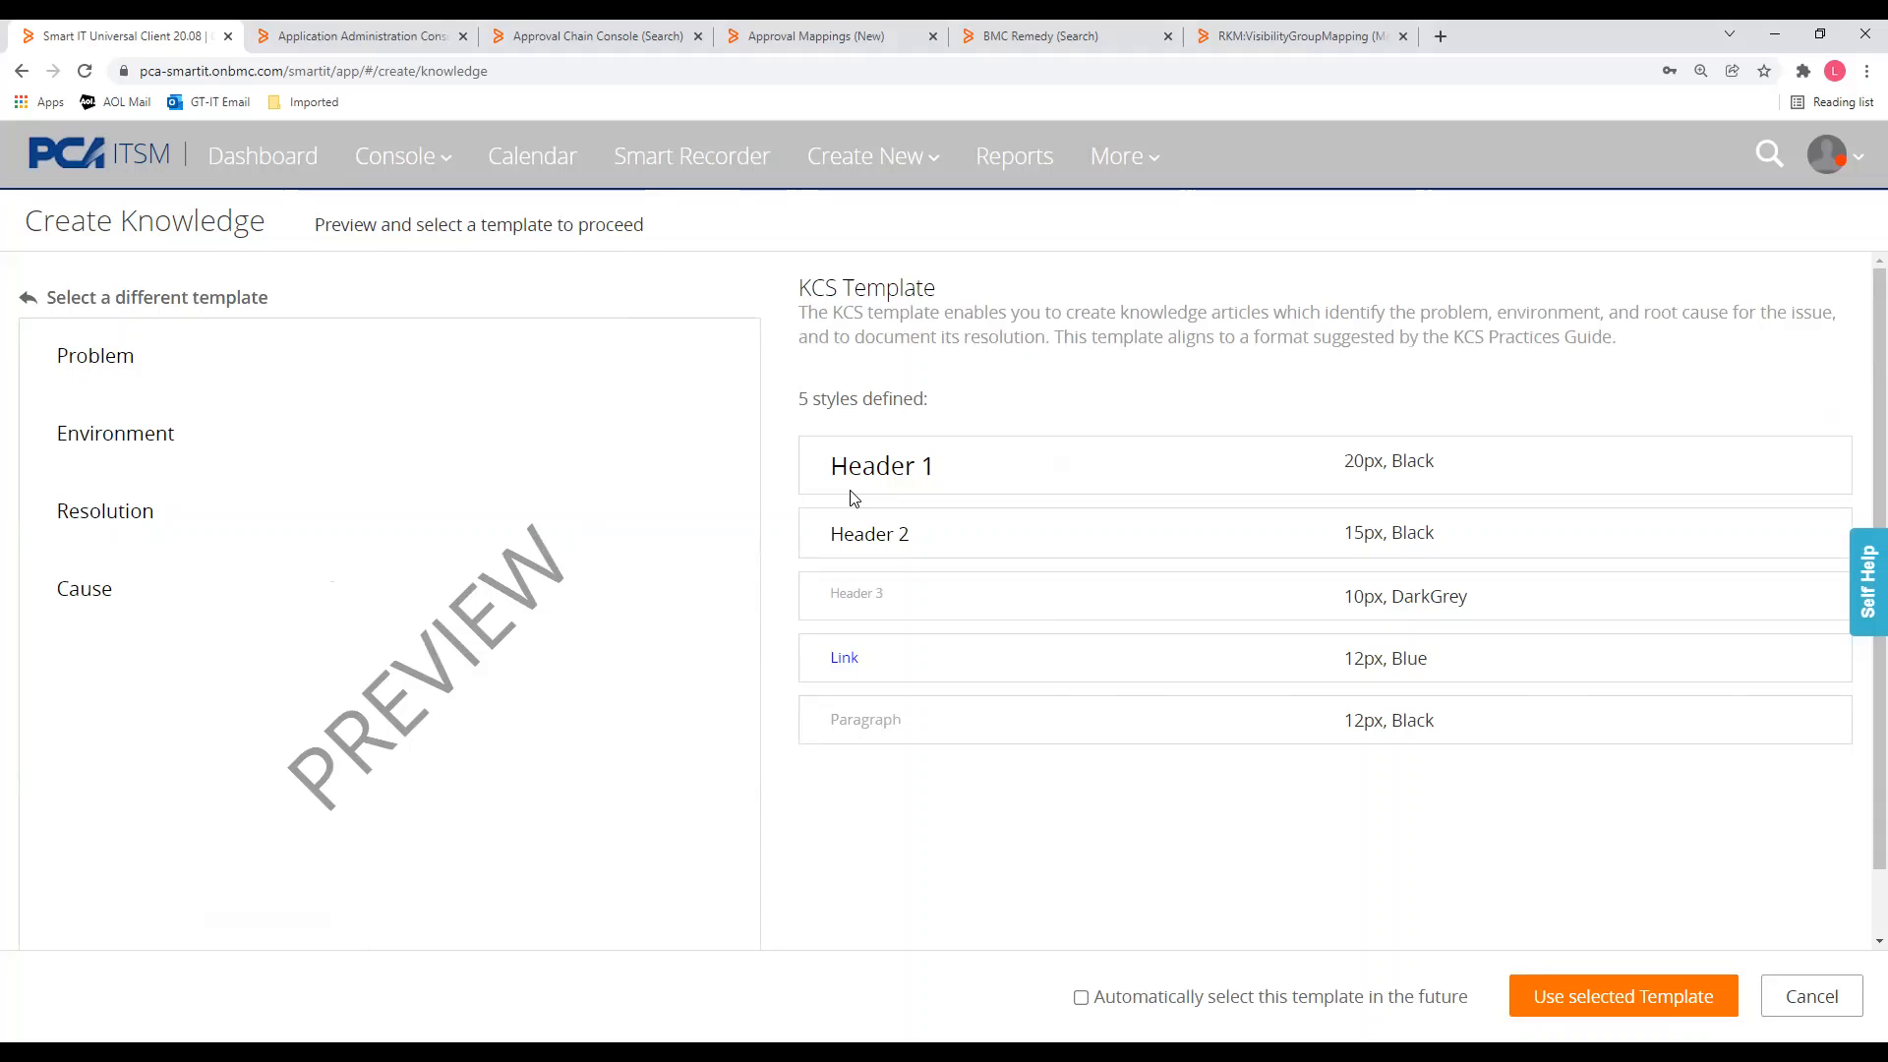
left_click(1622, 995)
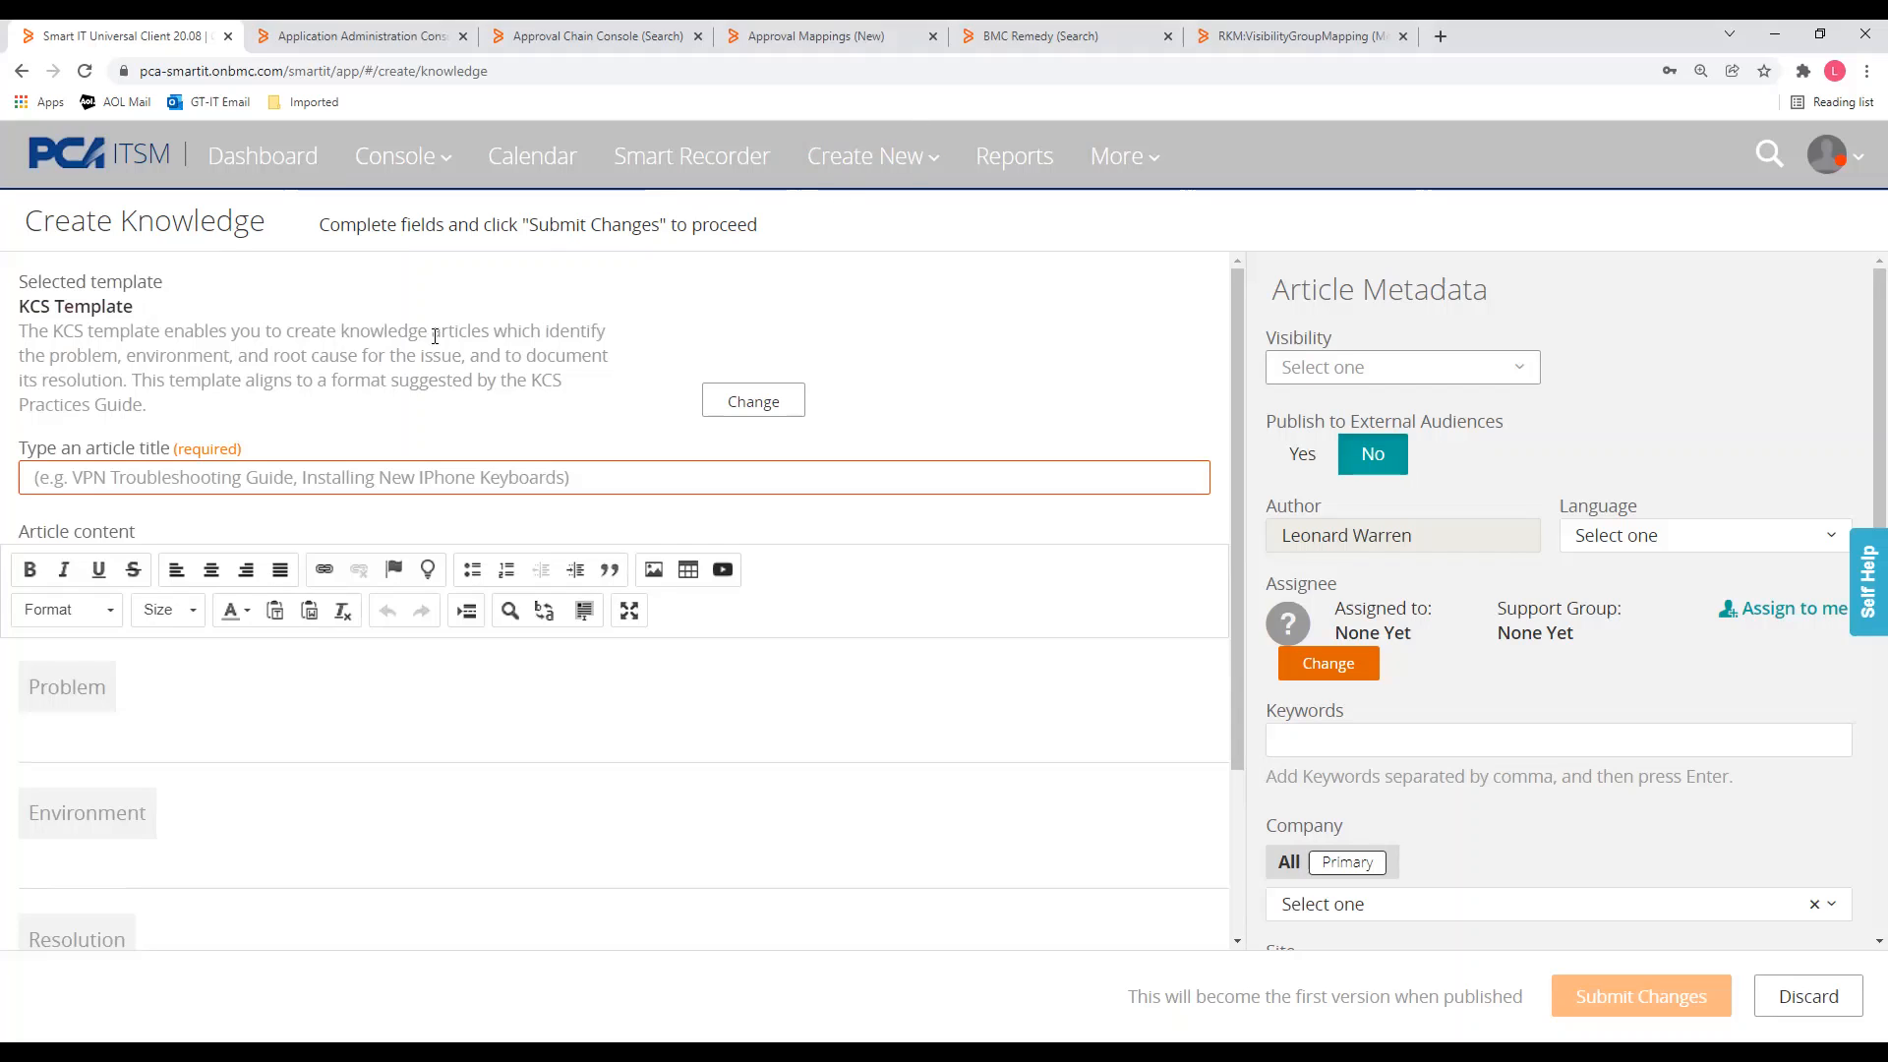
Step: Title the article "Remedy: Teaching Class for ComAround - Video Only"
left_click(354, 478)
scroll(837, 504, "down", 1)
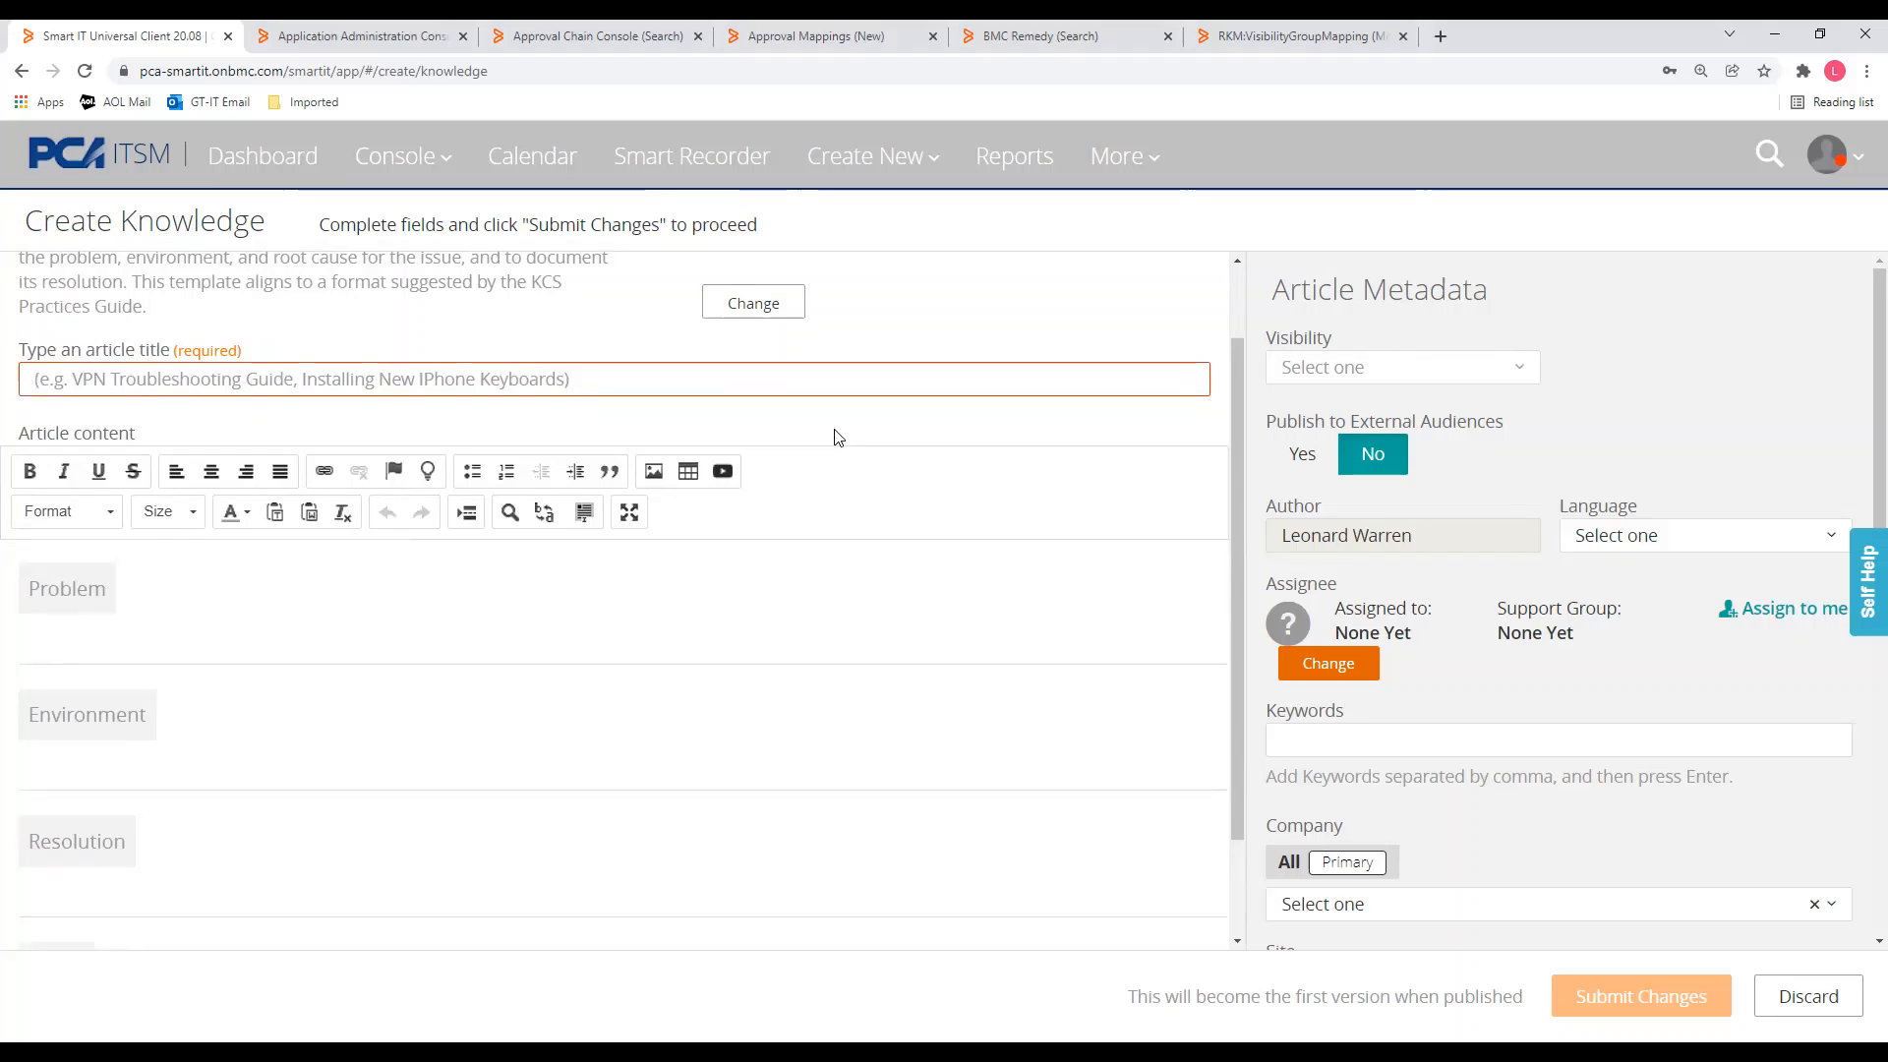
type("Rem")
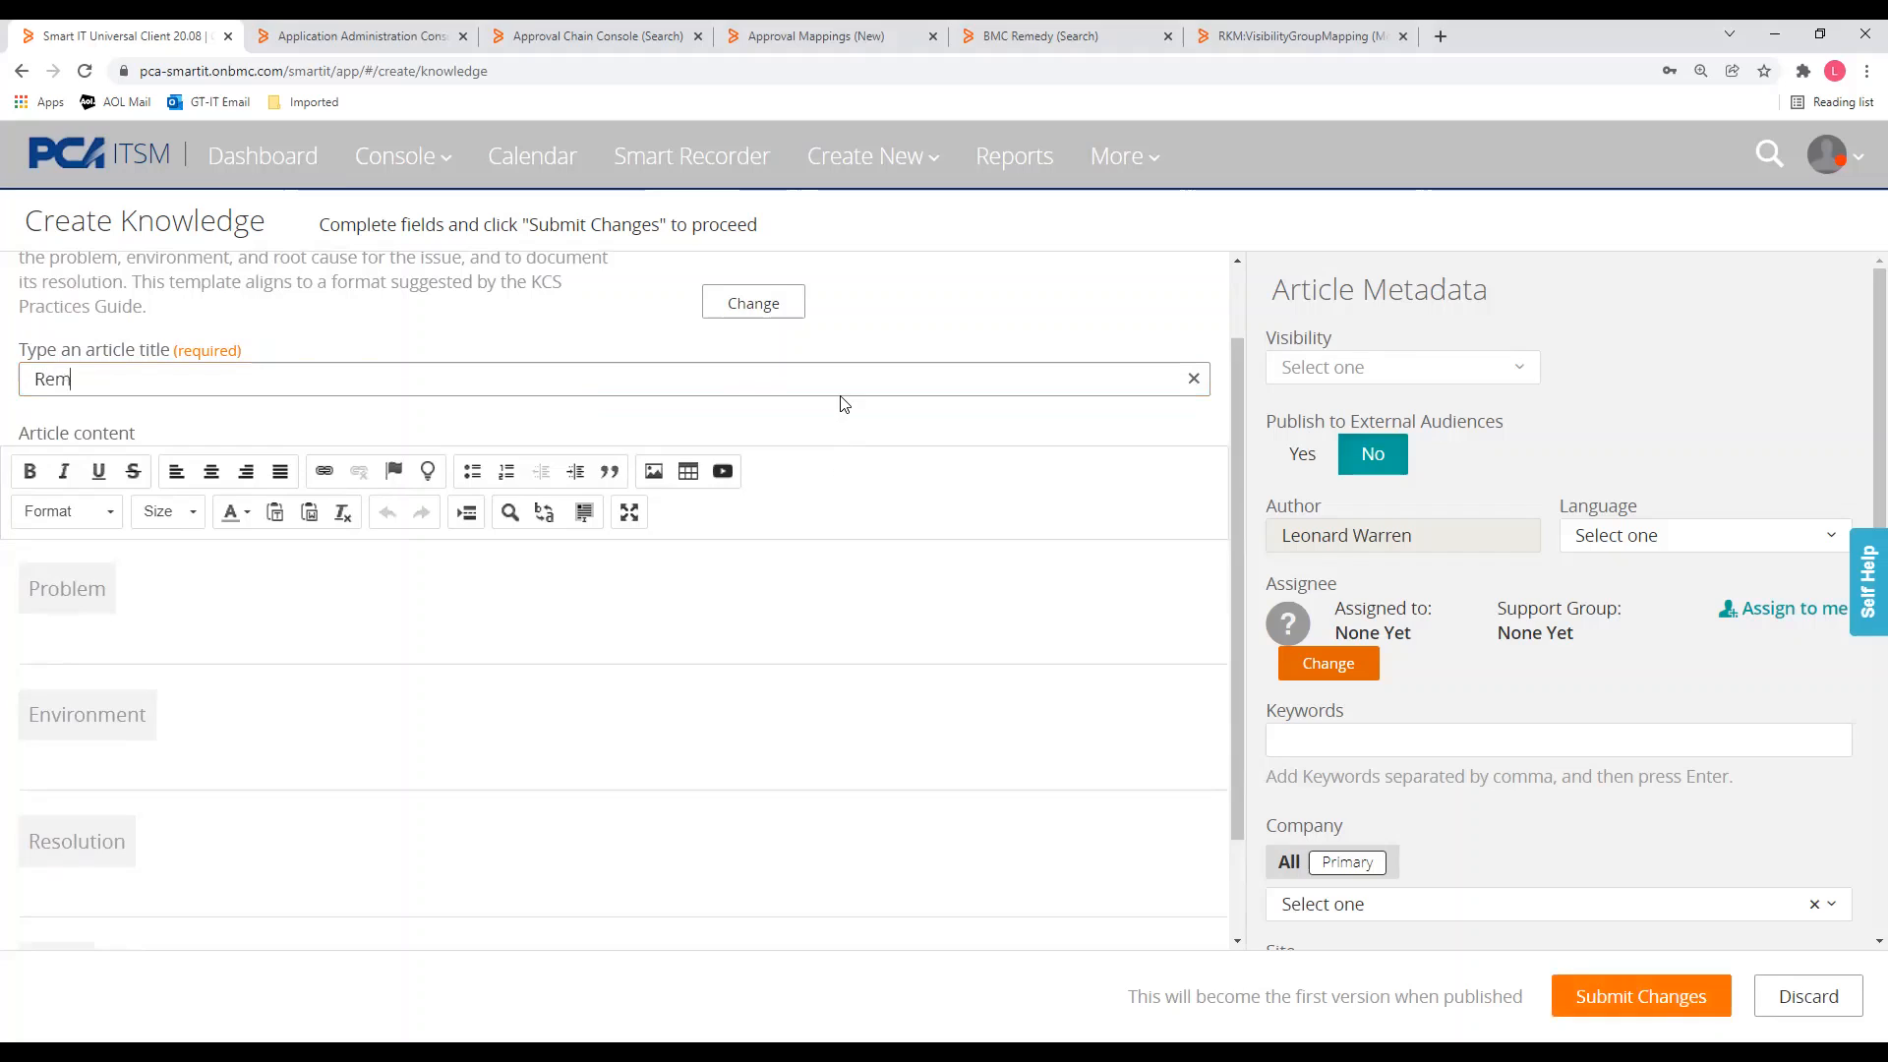
type("edy: ")
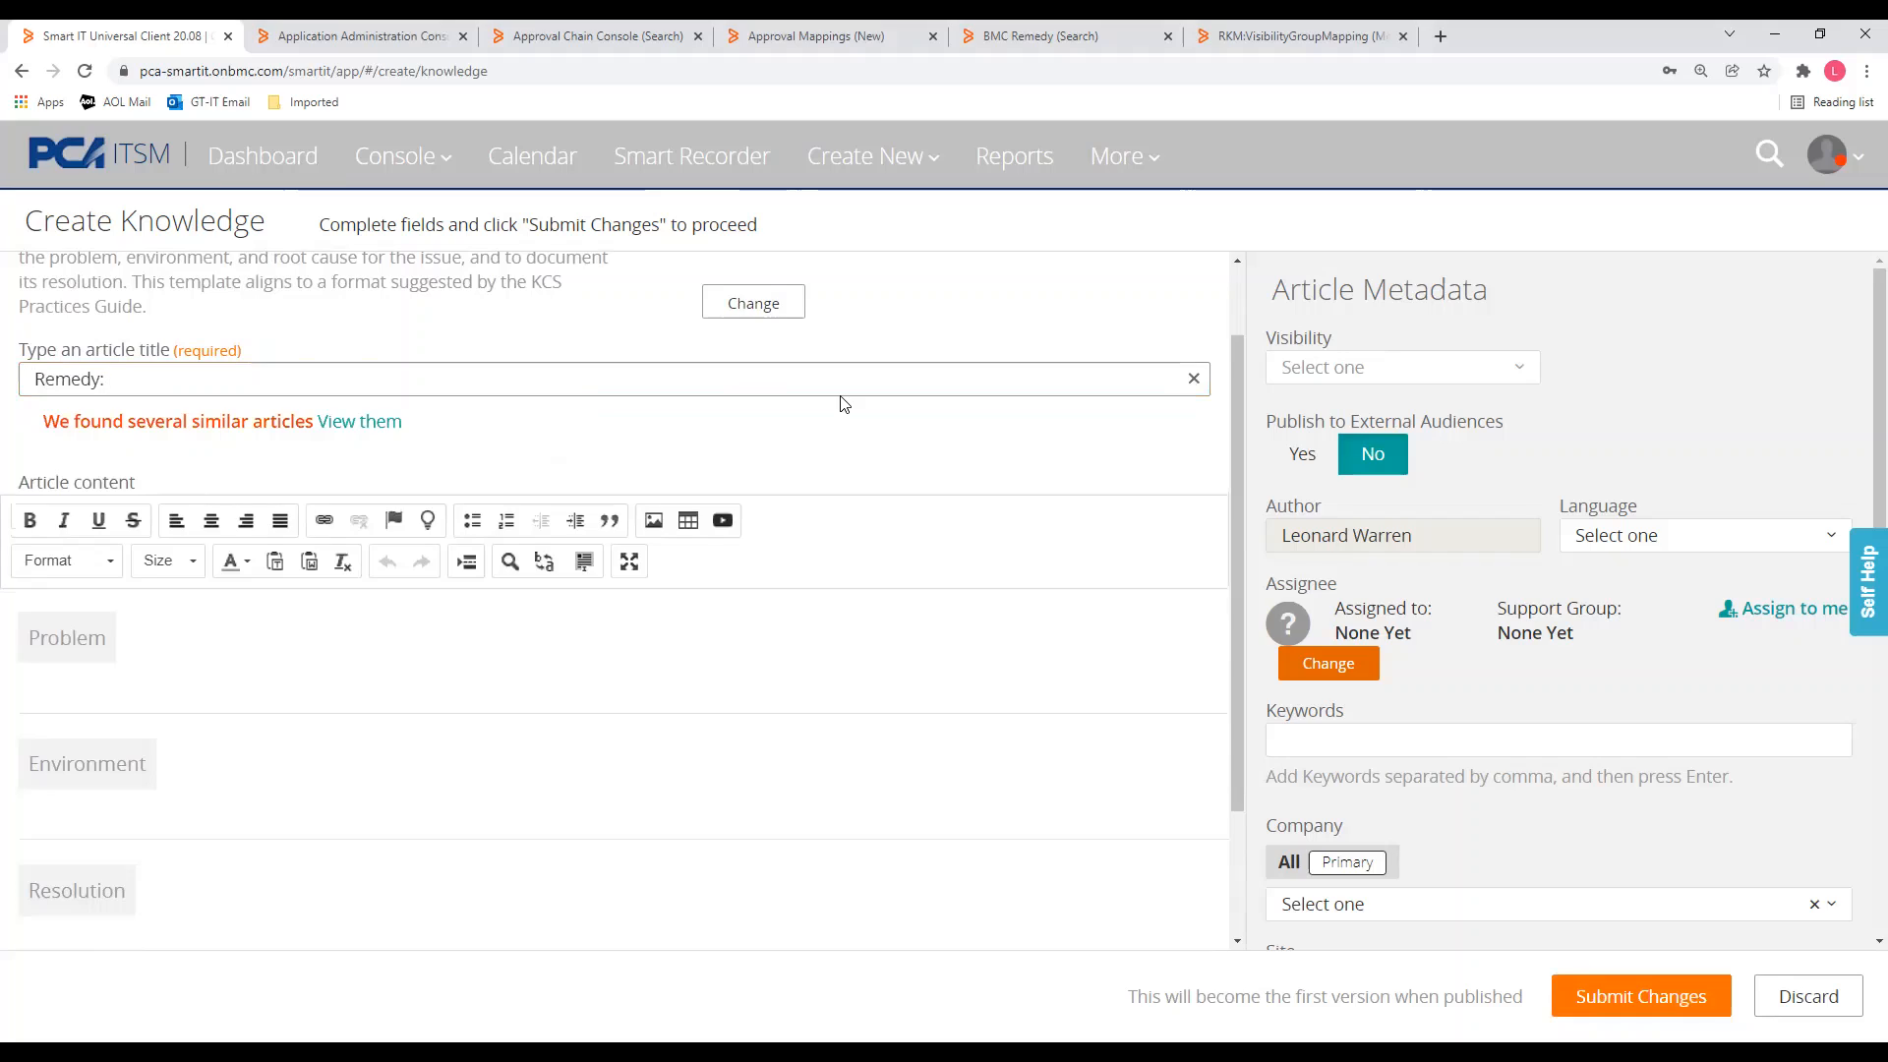
type("Teavhi")
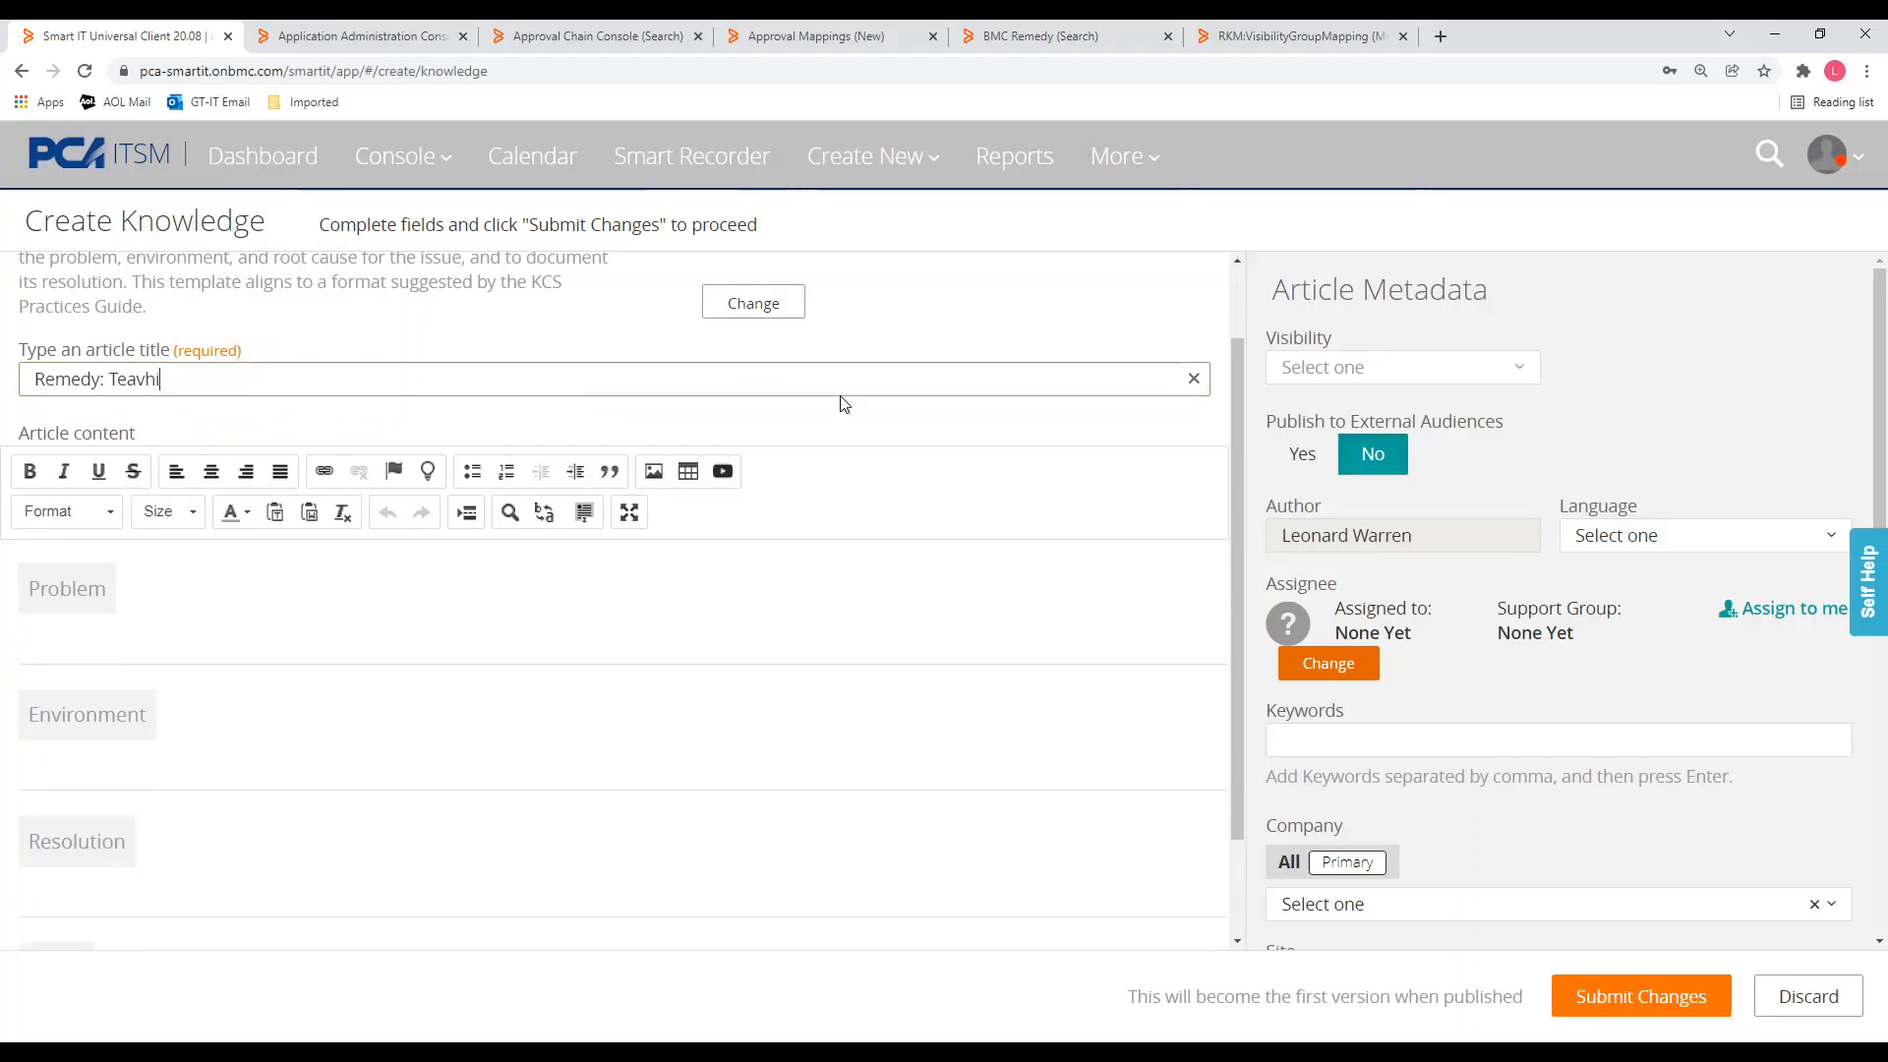
key("BackSpace")
key("BackSpace")
key("BackSpace")
type("ching Class for ")
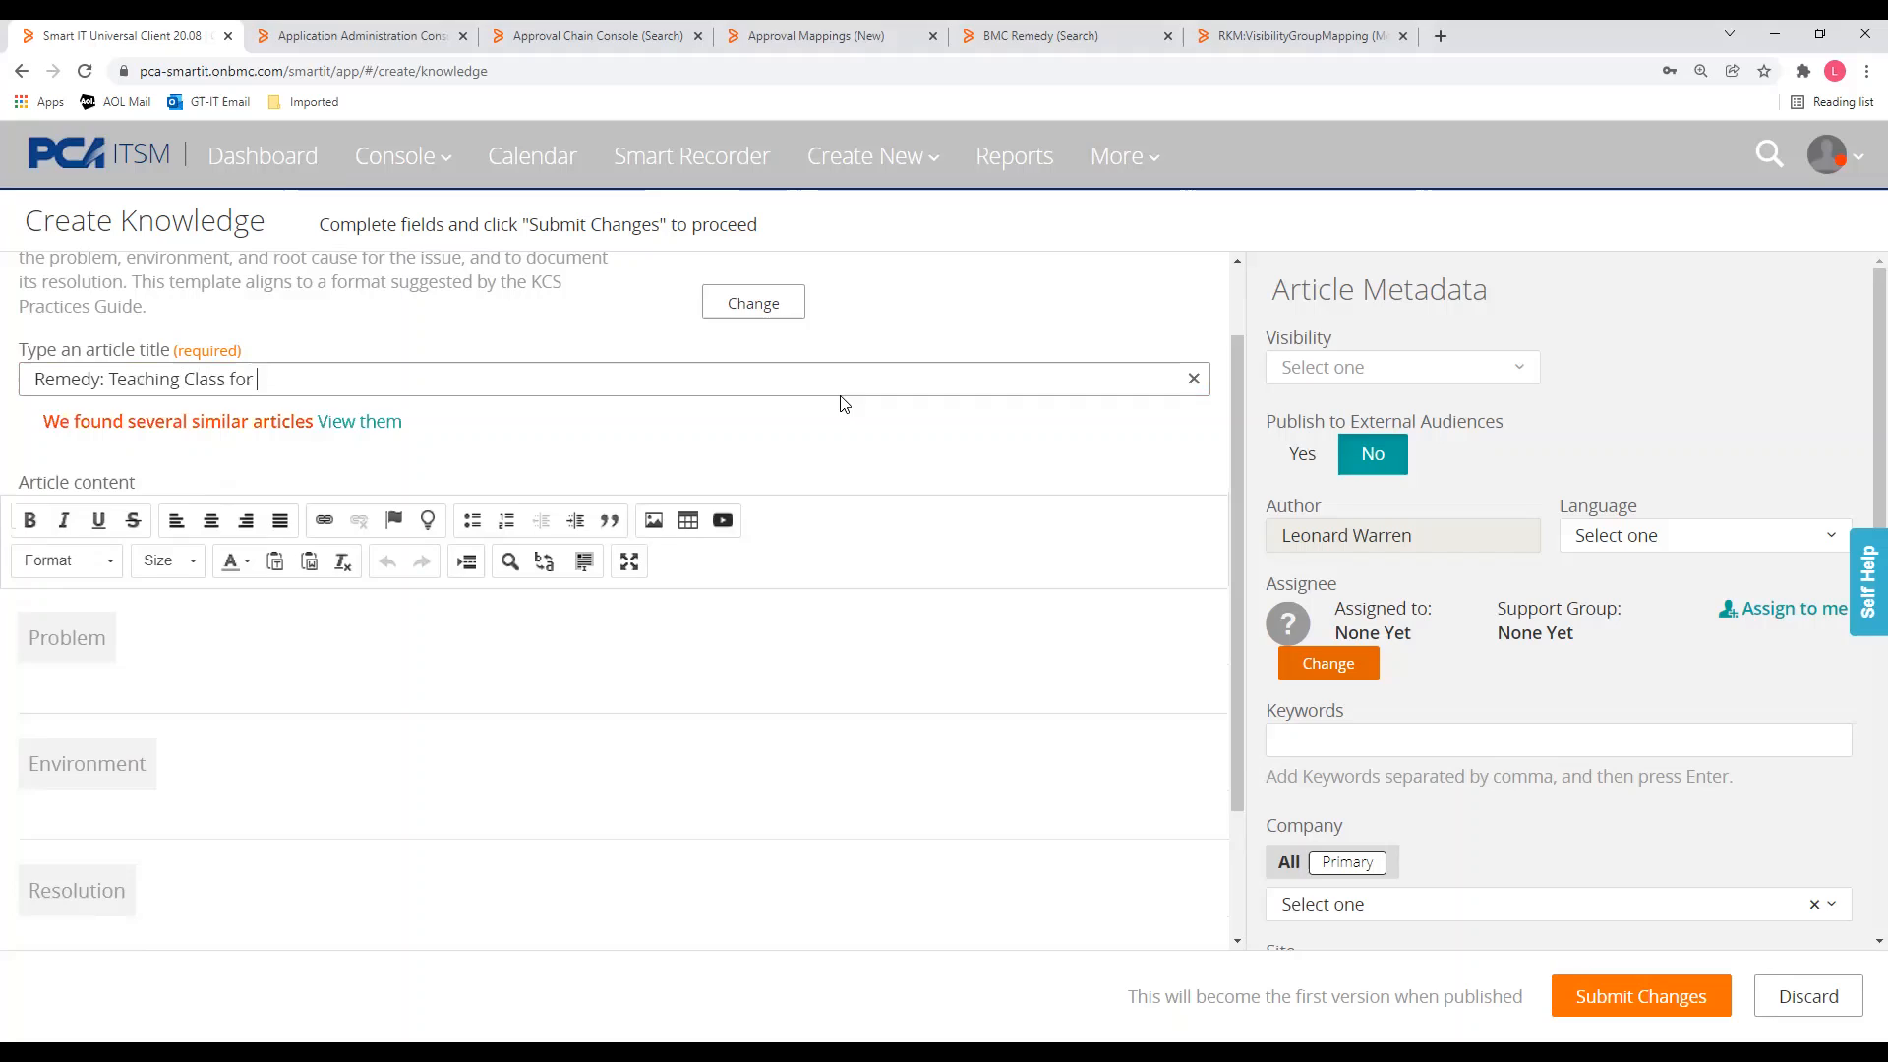
type("ComA")
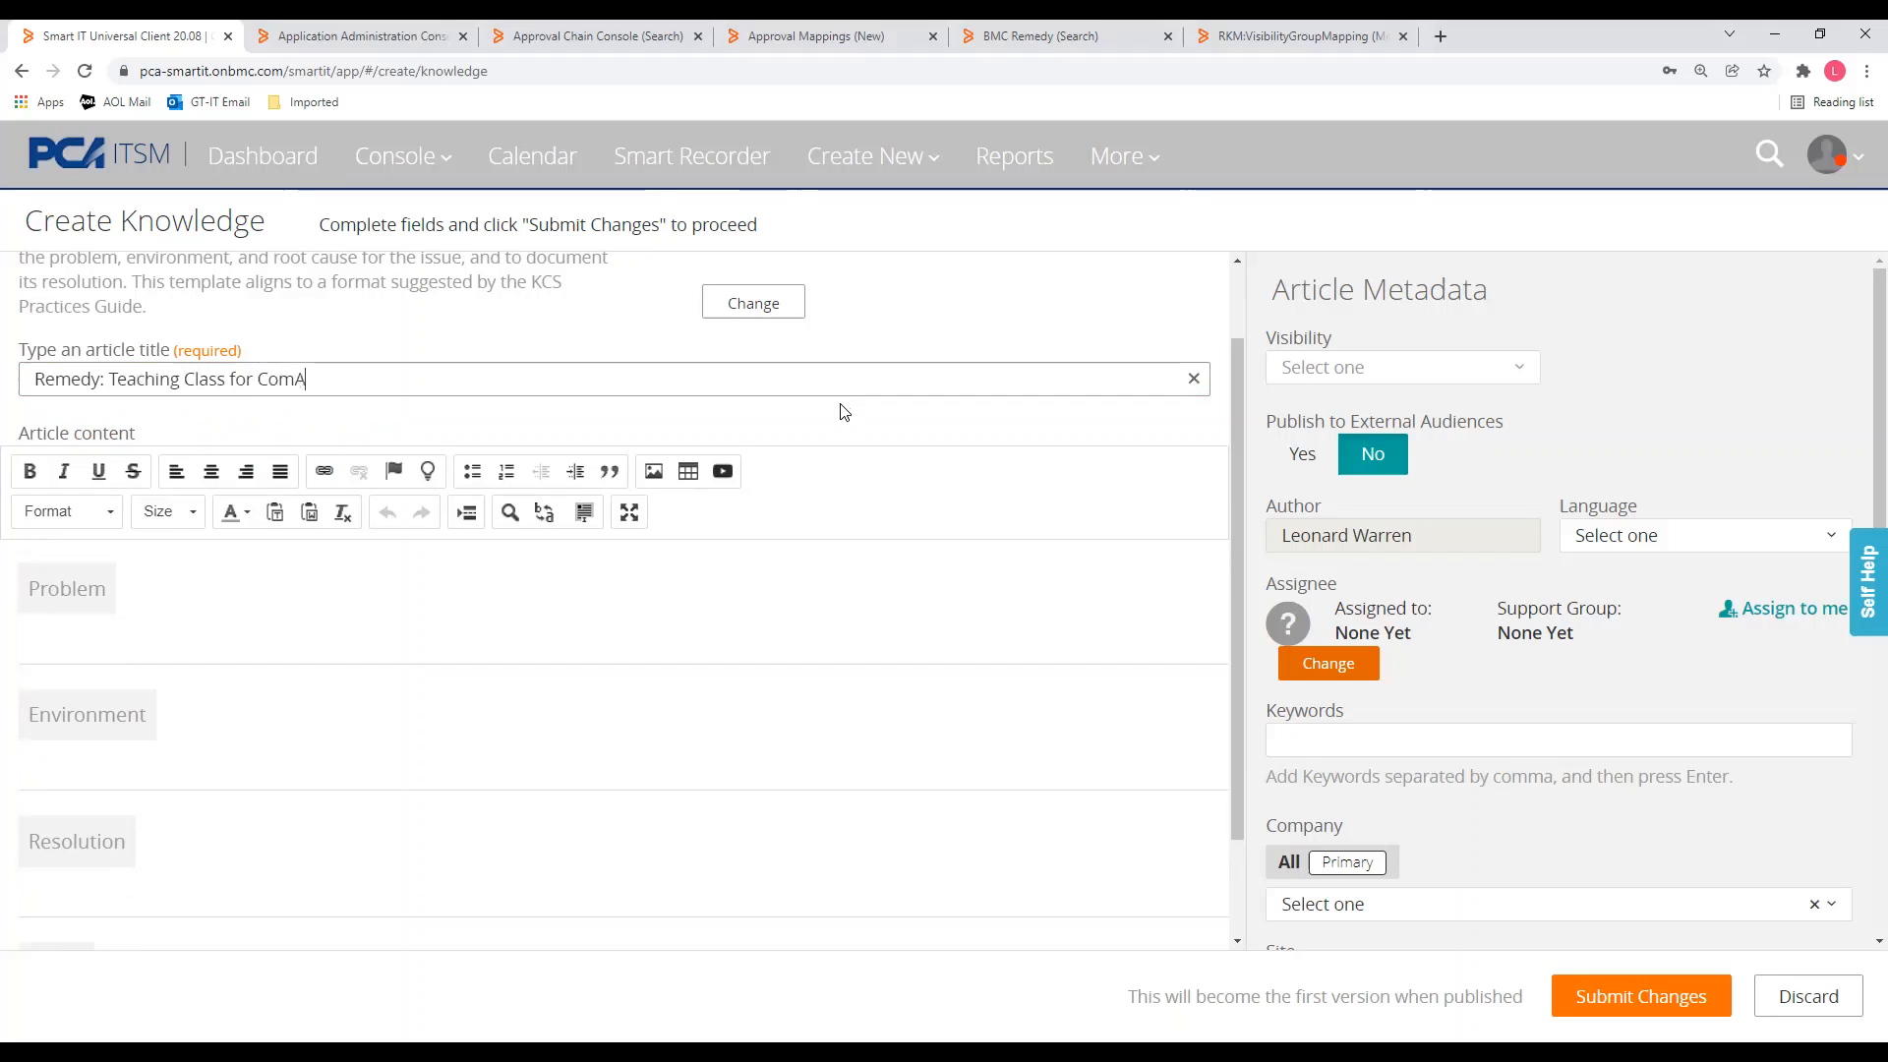
type("round - Video Only")
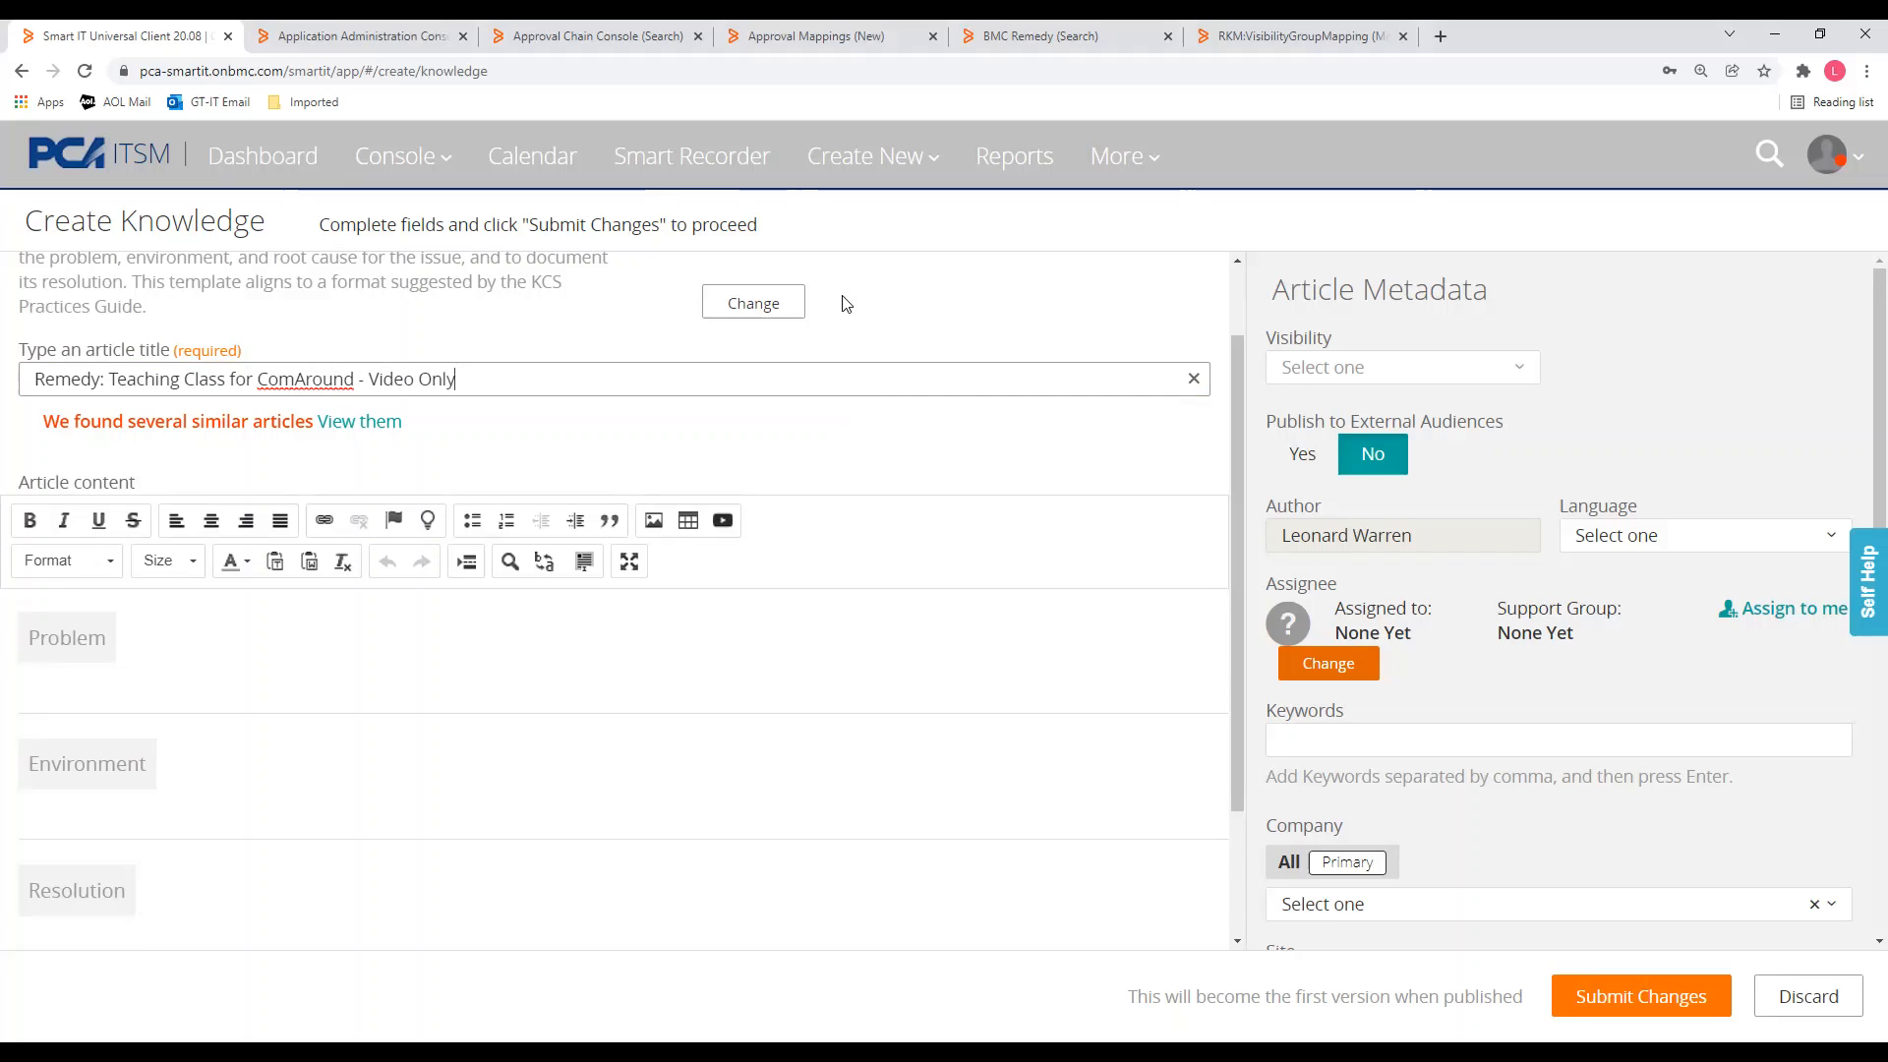
Step: Set the article's visibility to My company (Packaging Corporation of America)
scroll(308, 699, "down", 1)
scroll(307, 699, "down", 1)
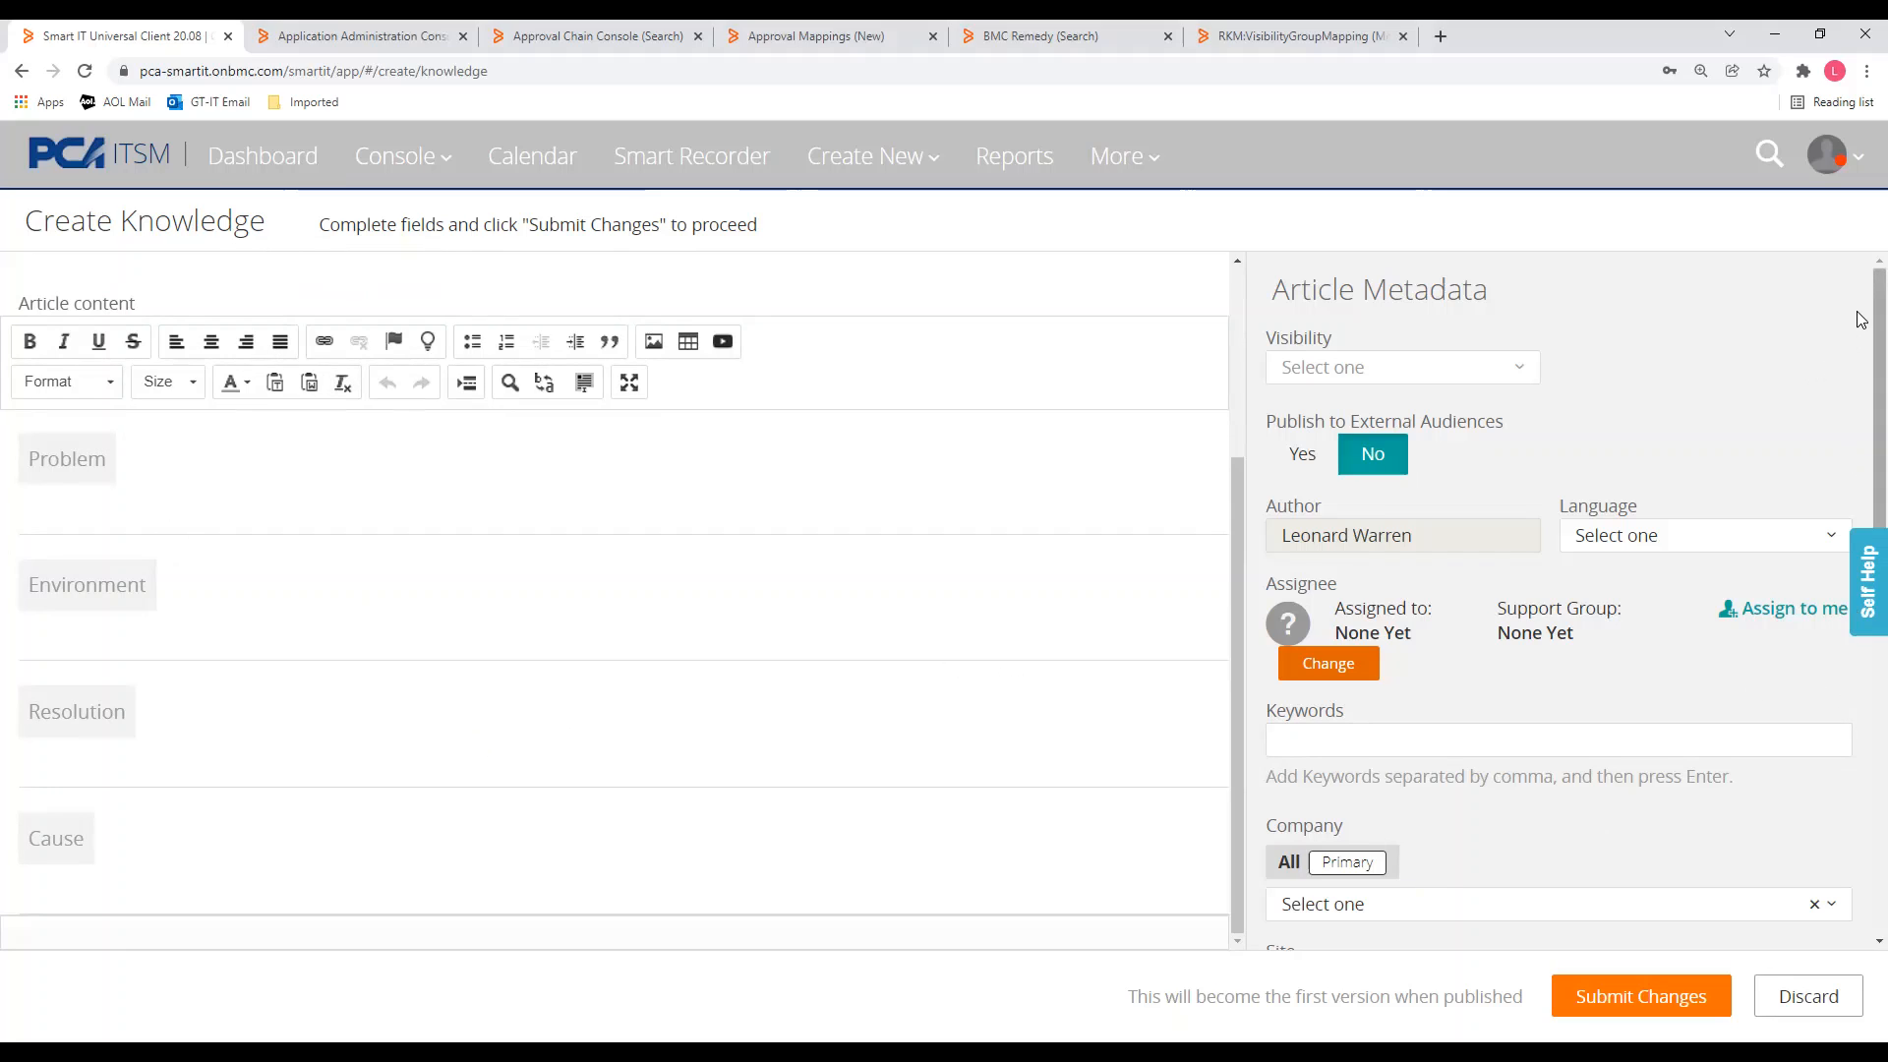
scroll(1860, 330, "down", 3)
scroll(1859, 358, "up", 2)
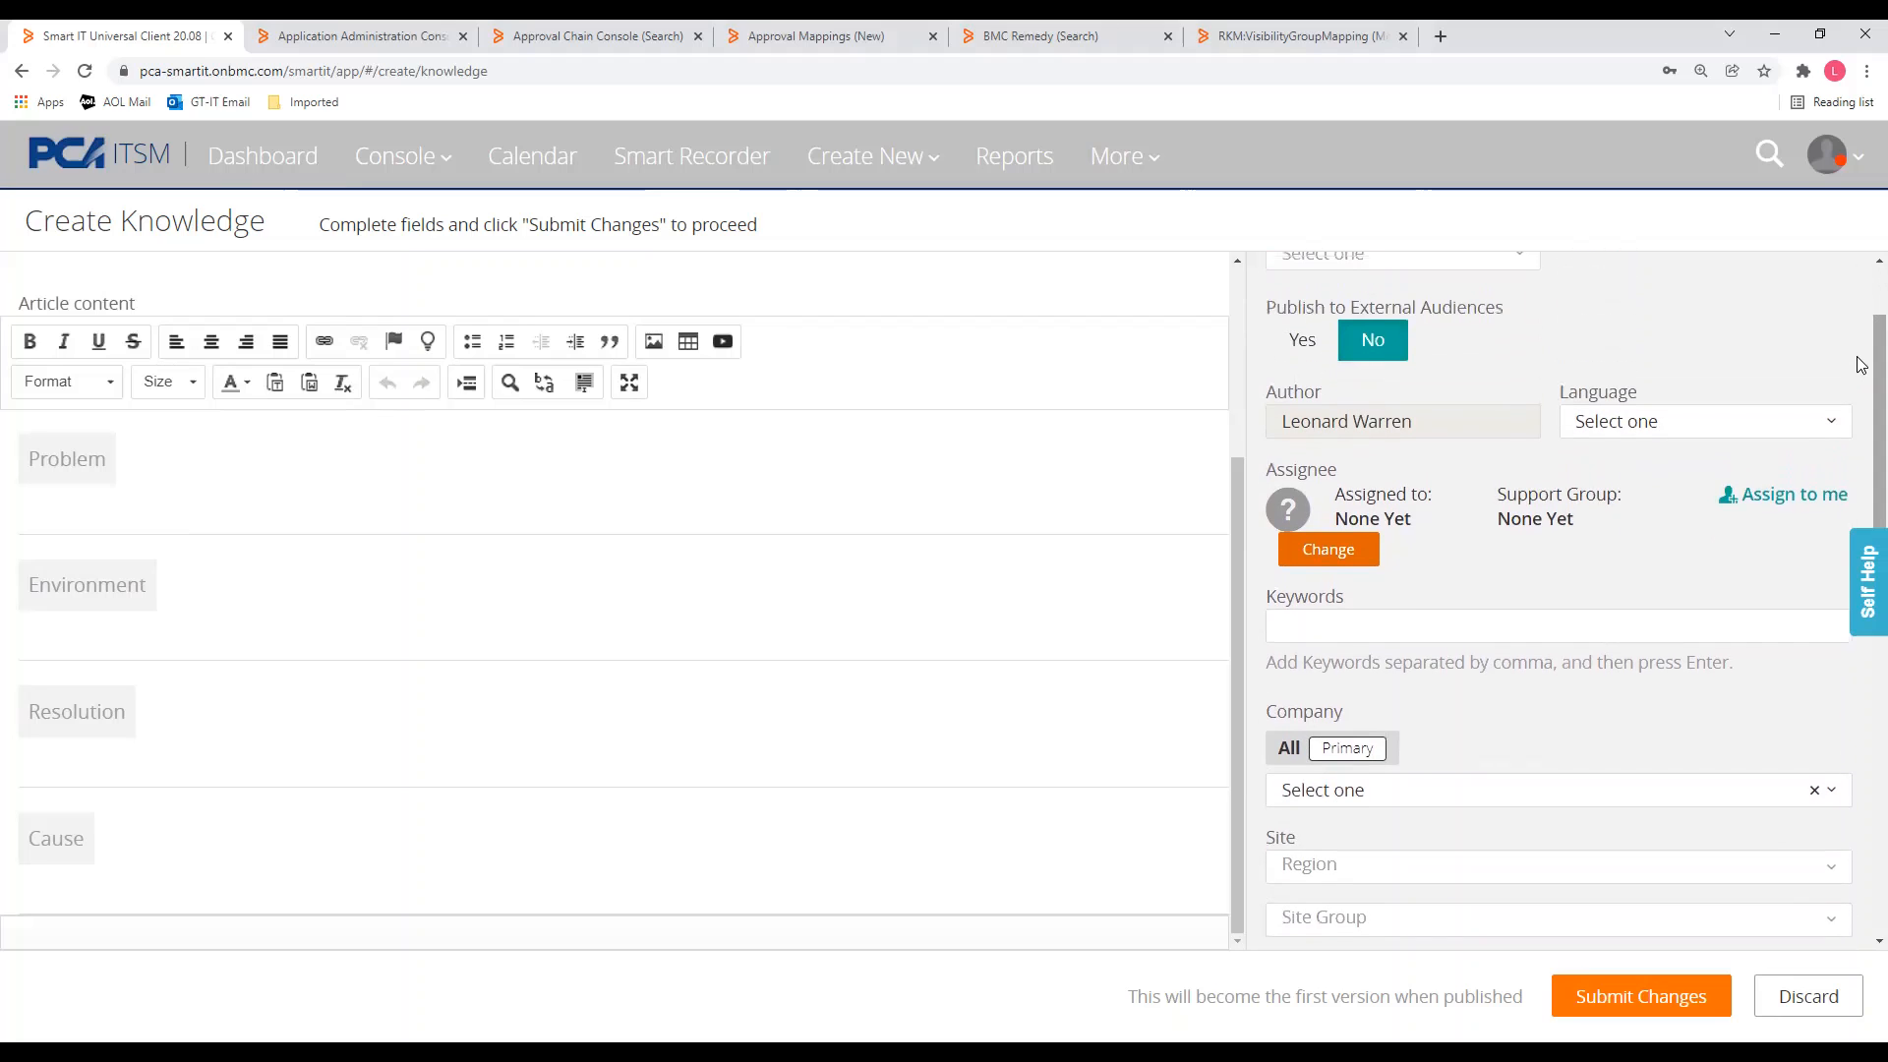
scroll(1640, 363, "up", 1)
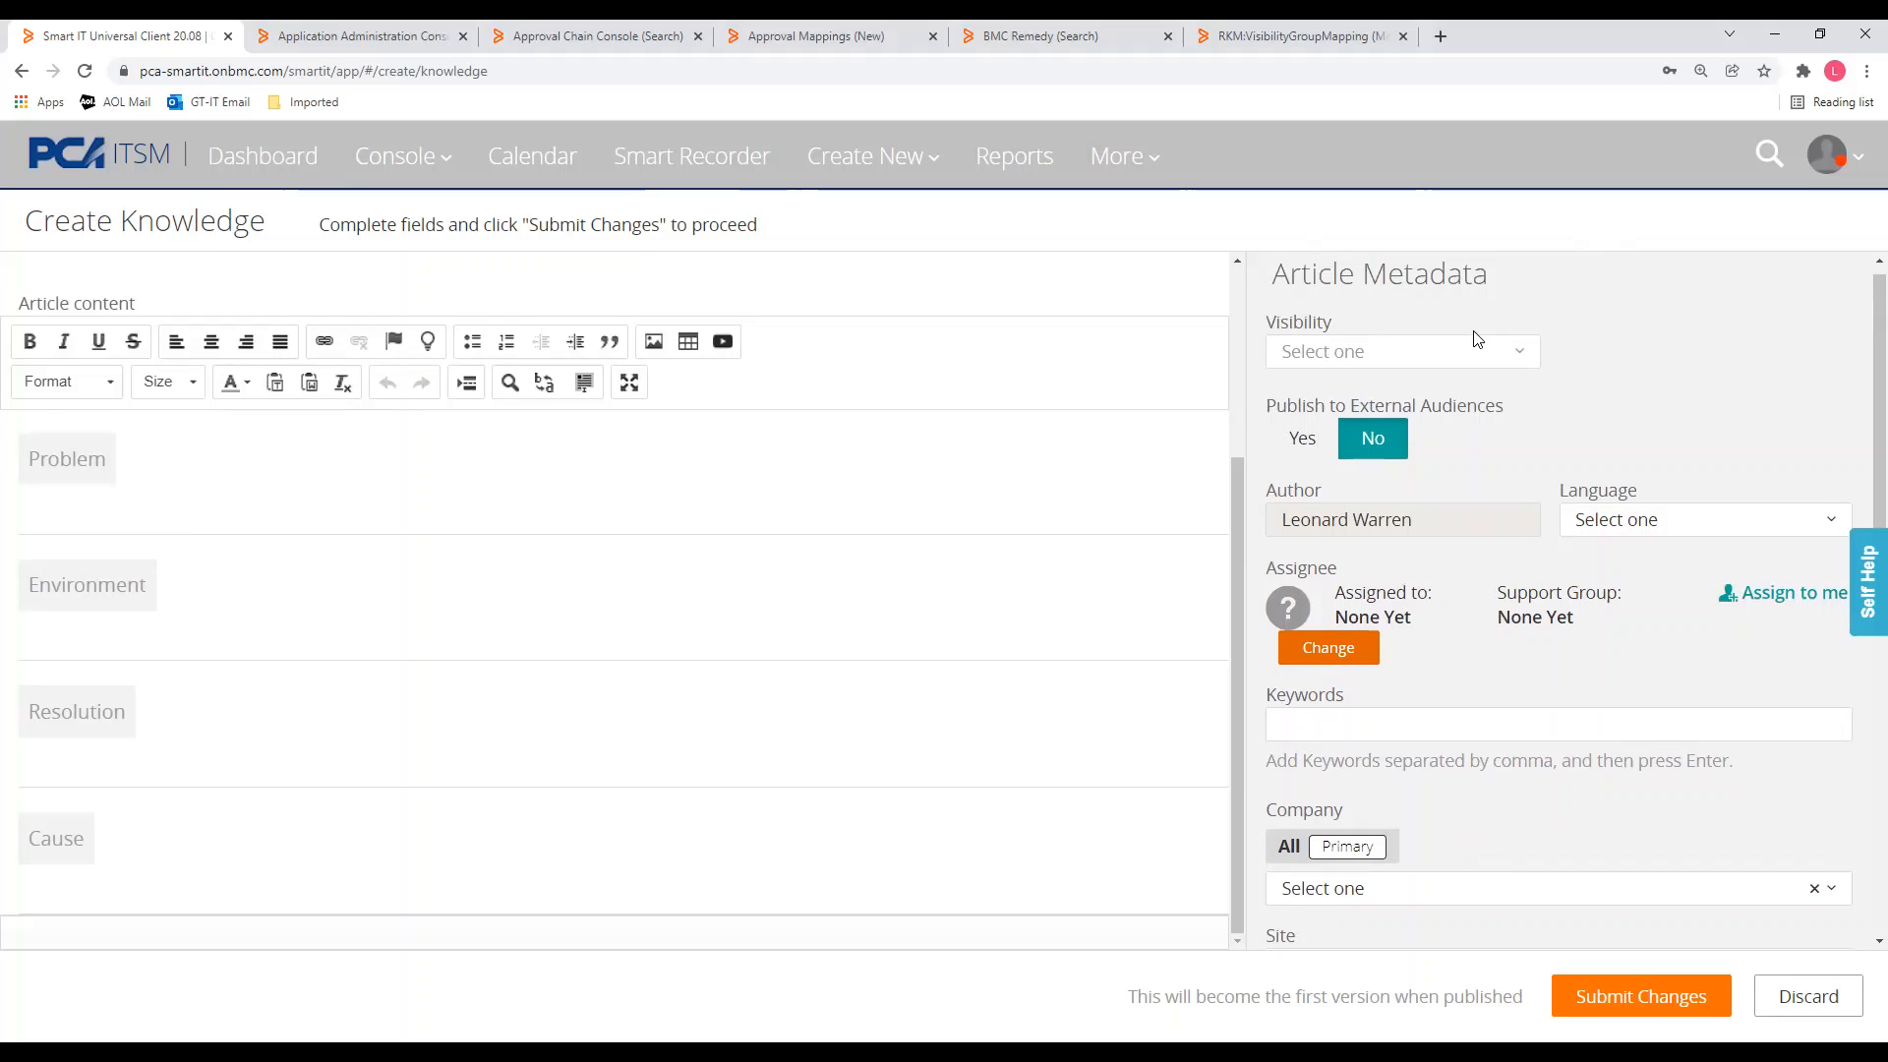
left_click(1523, 356)
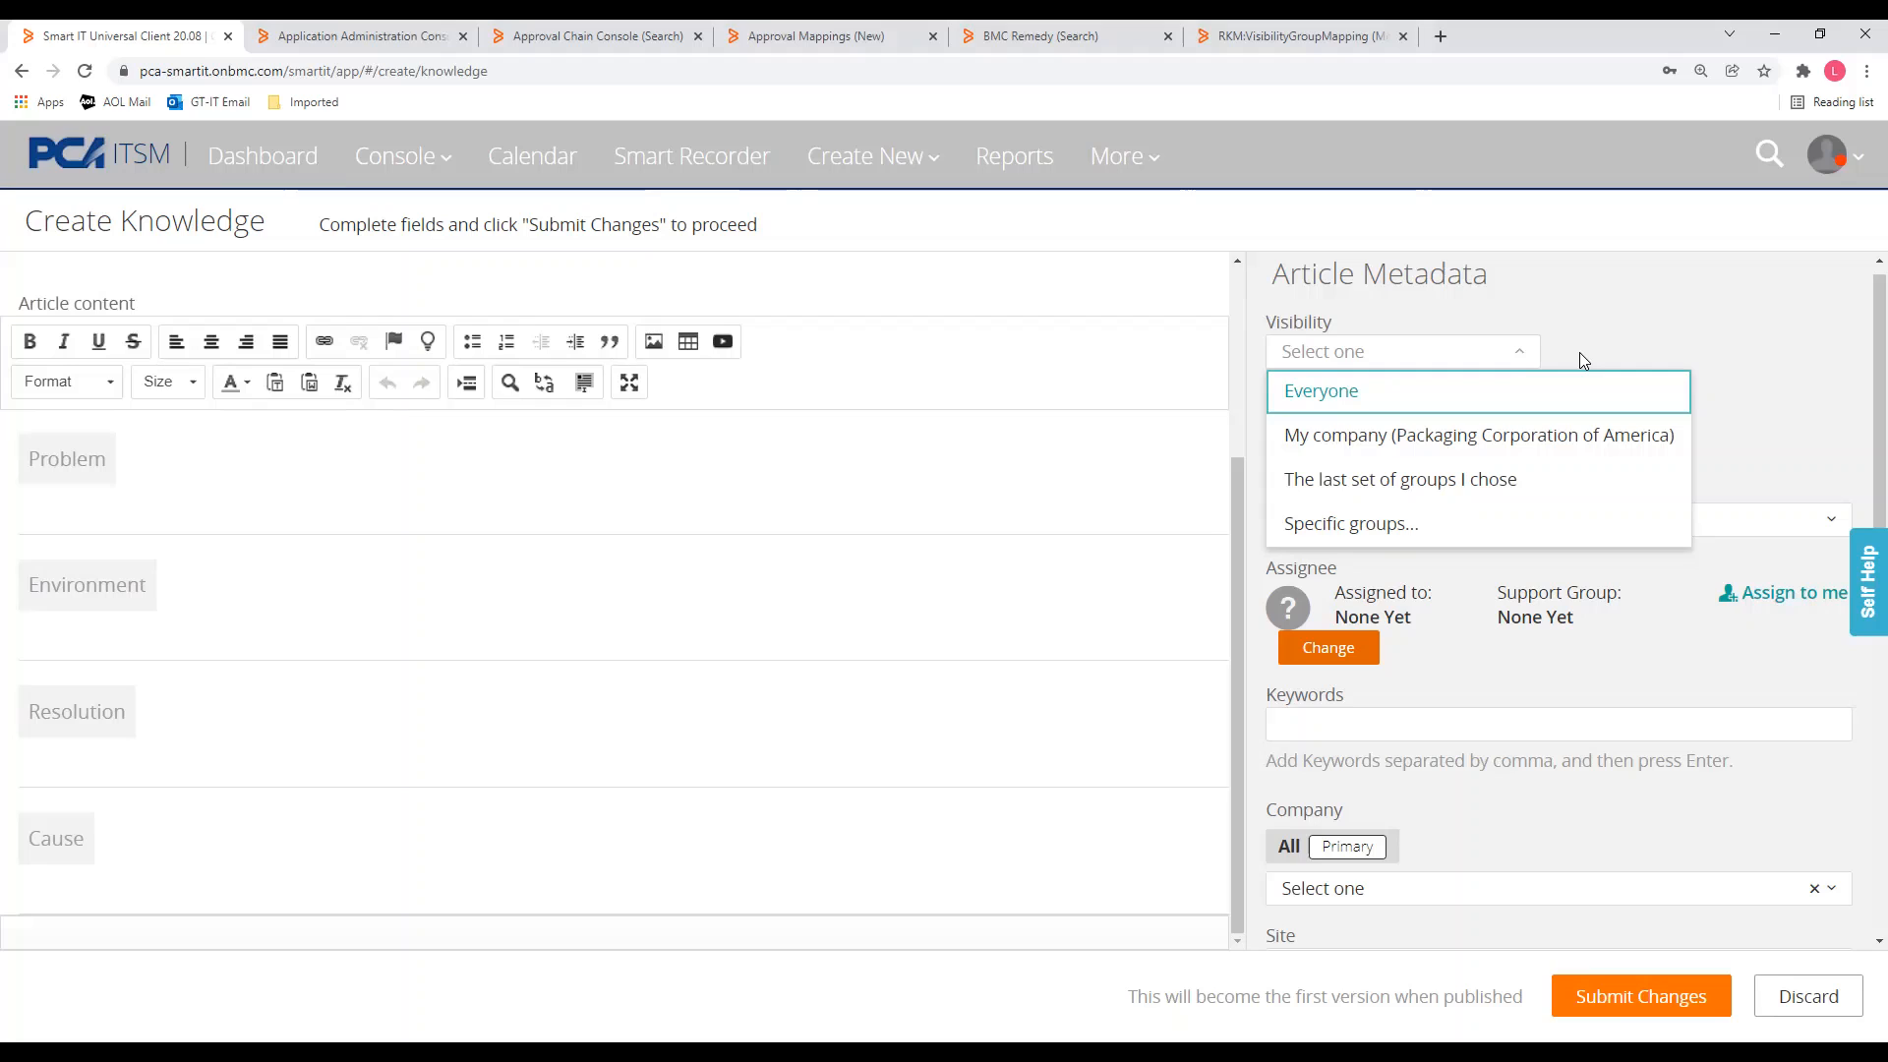
left_click(1484, 436)
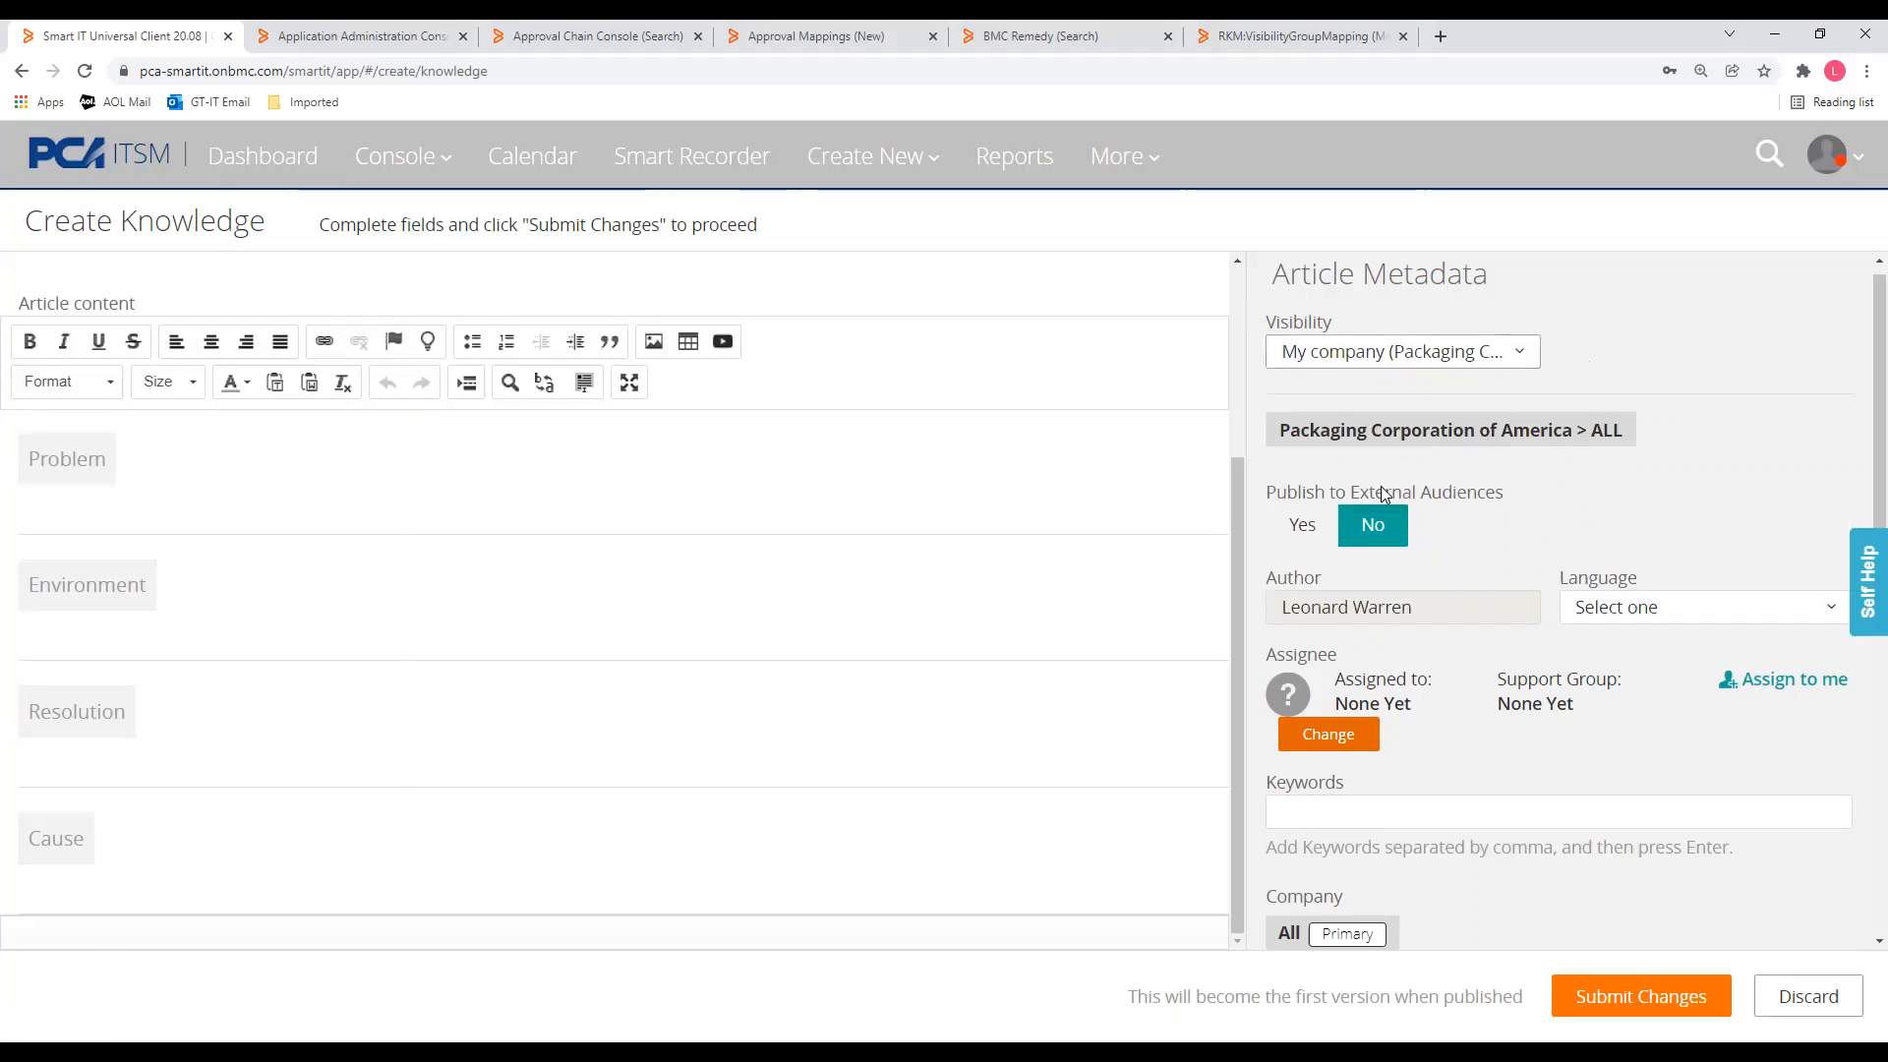
Step: Assign the article to yourself as a member of the IT Support > Remedy Maintenance support group
scroll(1437, 556, "down", 1)
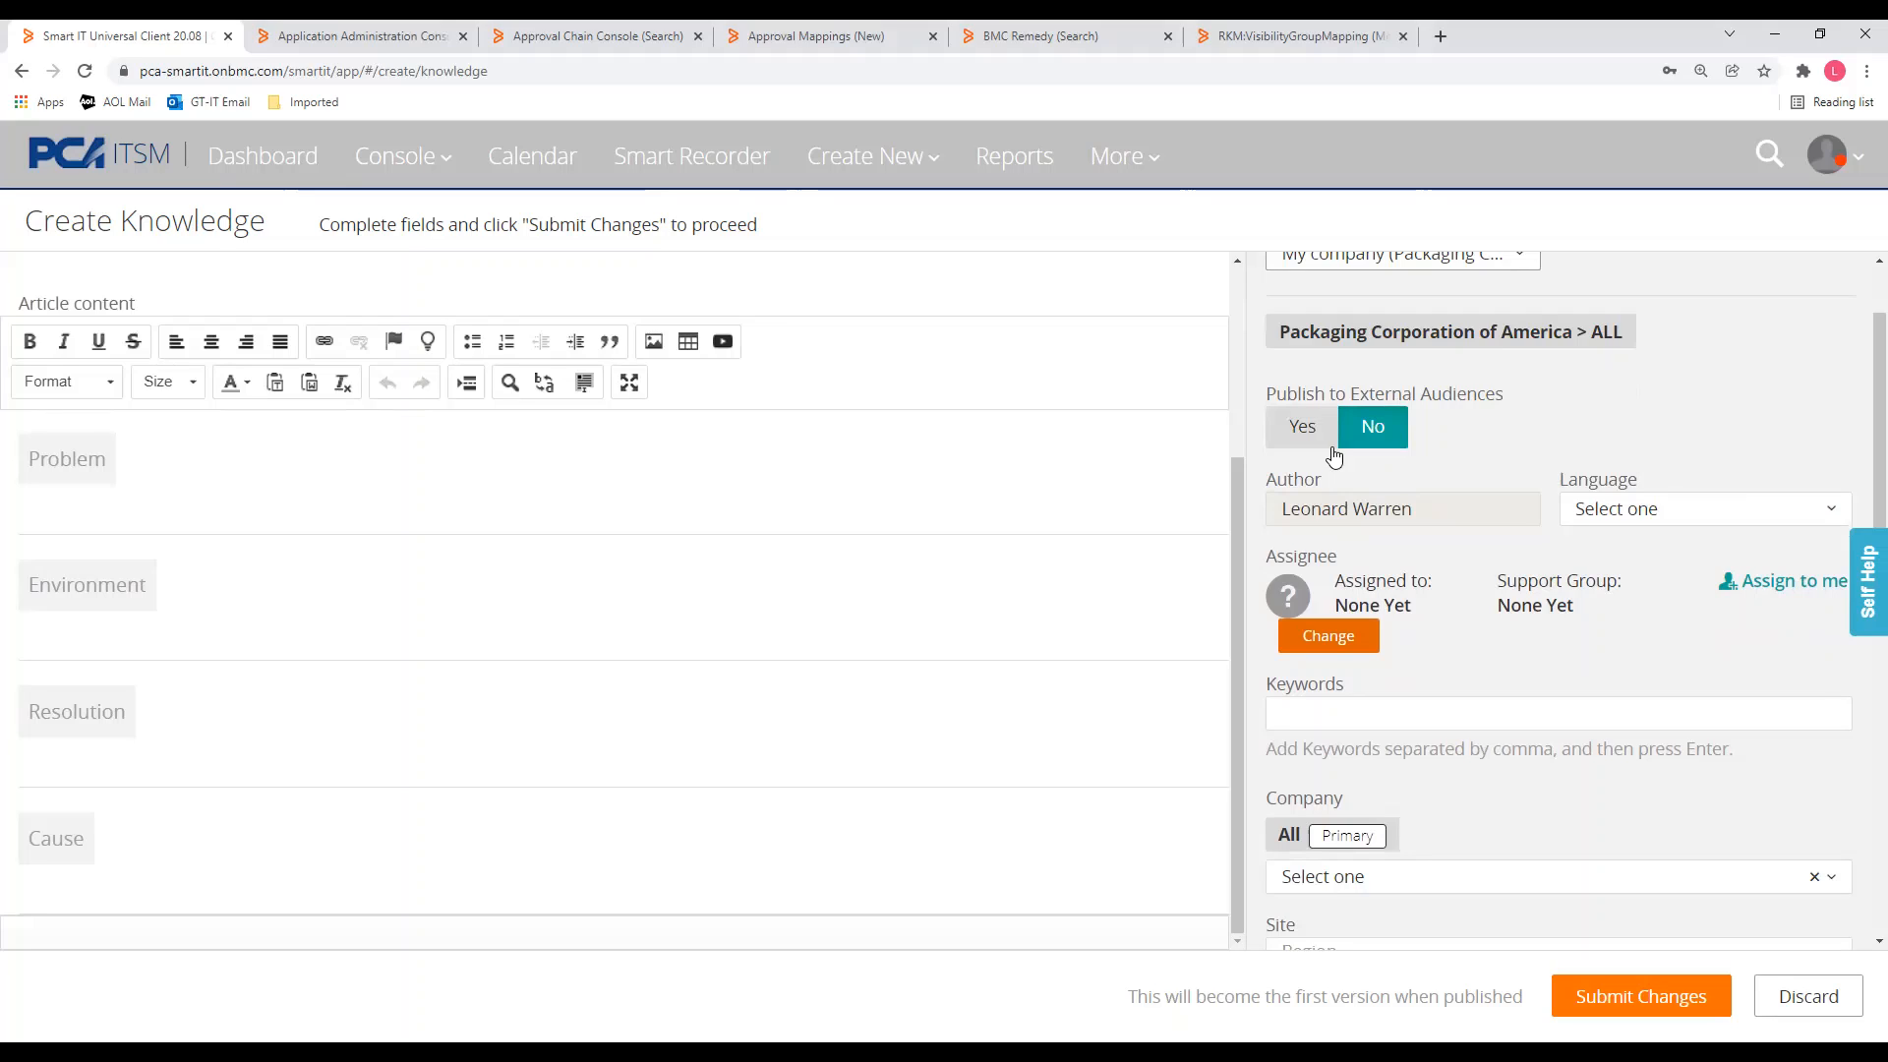
scroll(1533, 452, "down", 2)
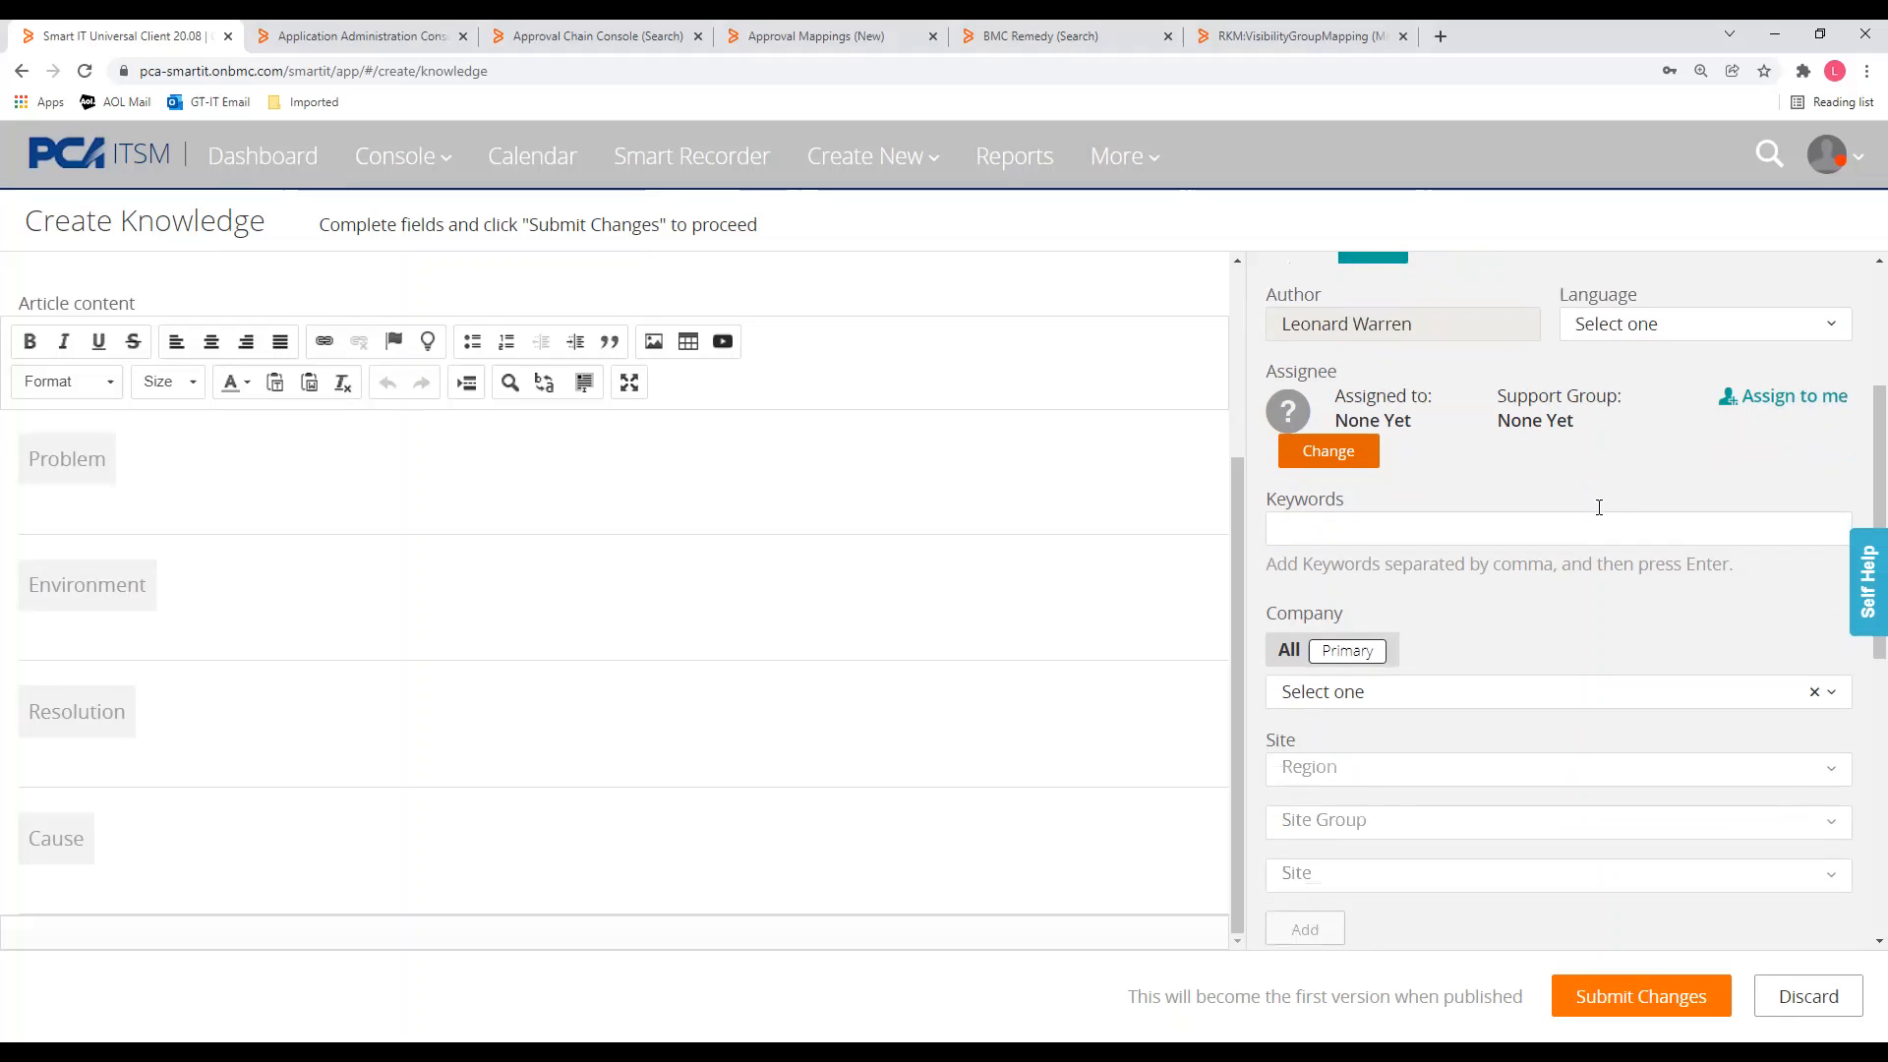
left_click(1776, 384)
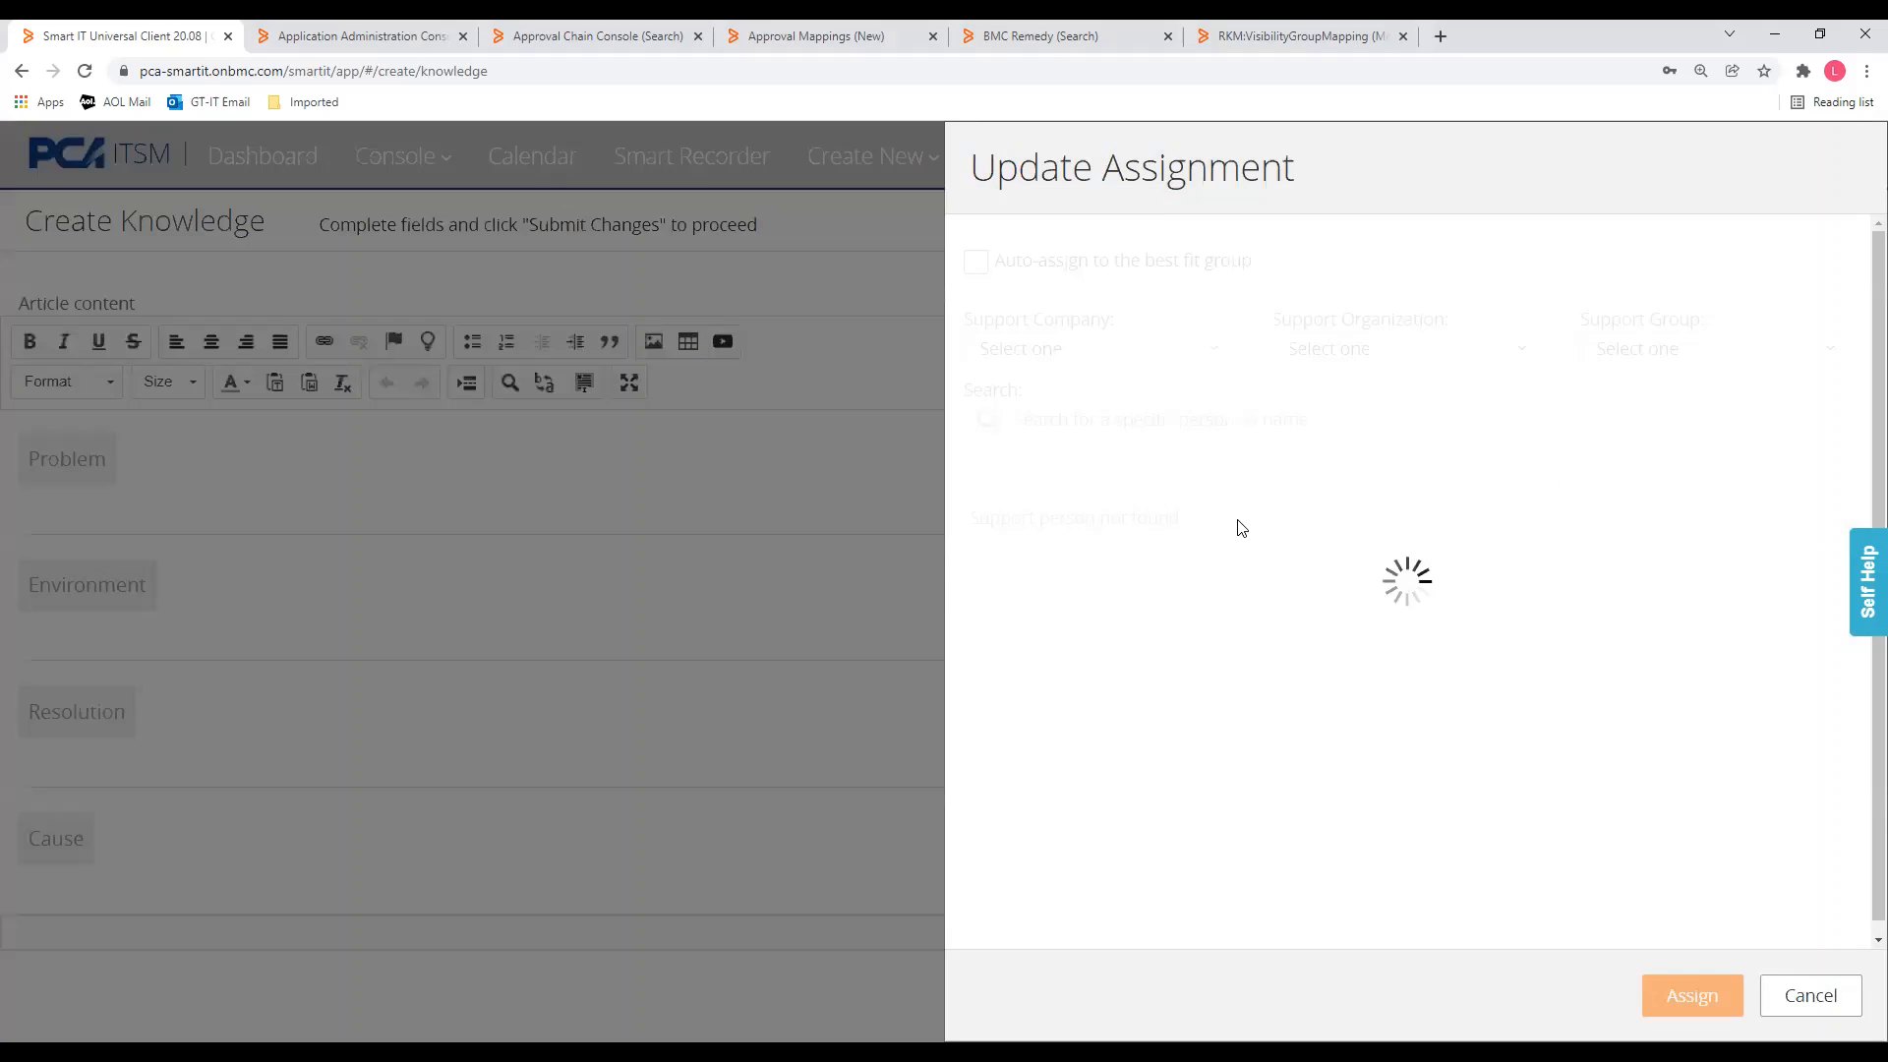
left_click(1273, 640)
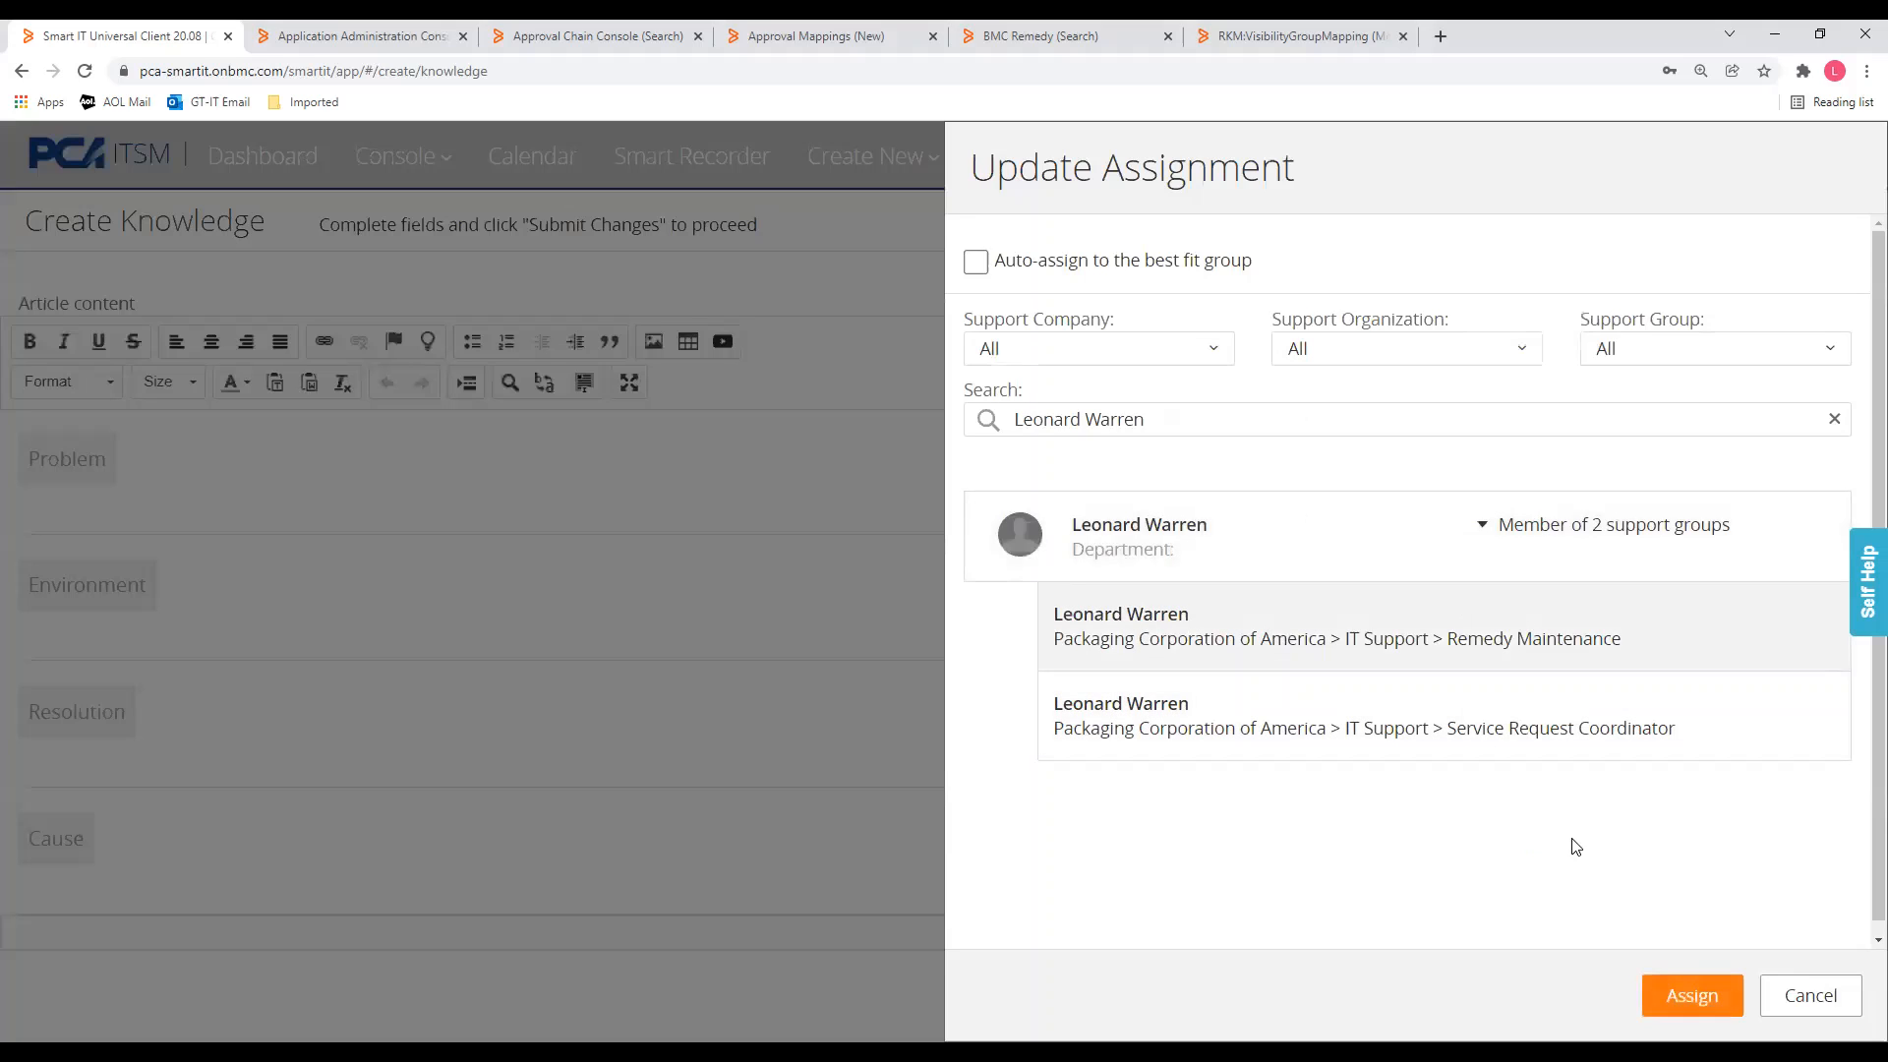
left_click(1691, 996)
Step: Add Packaging Corporation of America as the article's primary company and remove the All entry
scroll(1583, 610, "down", 1)
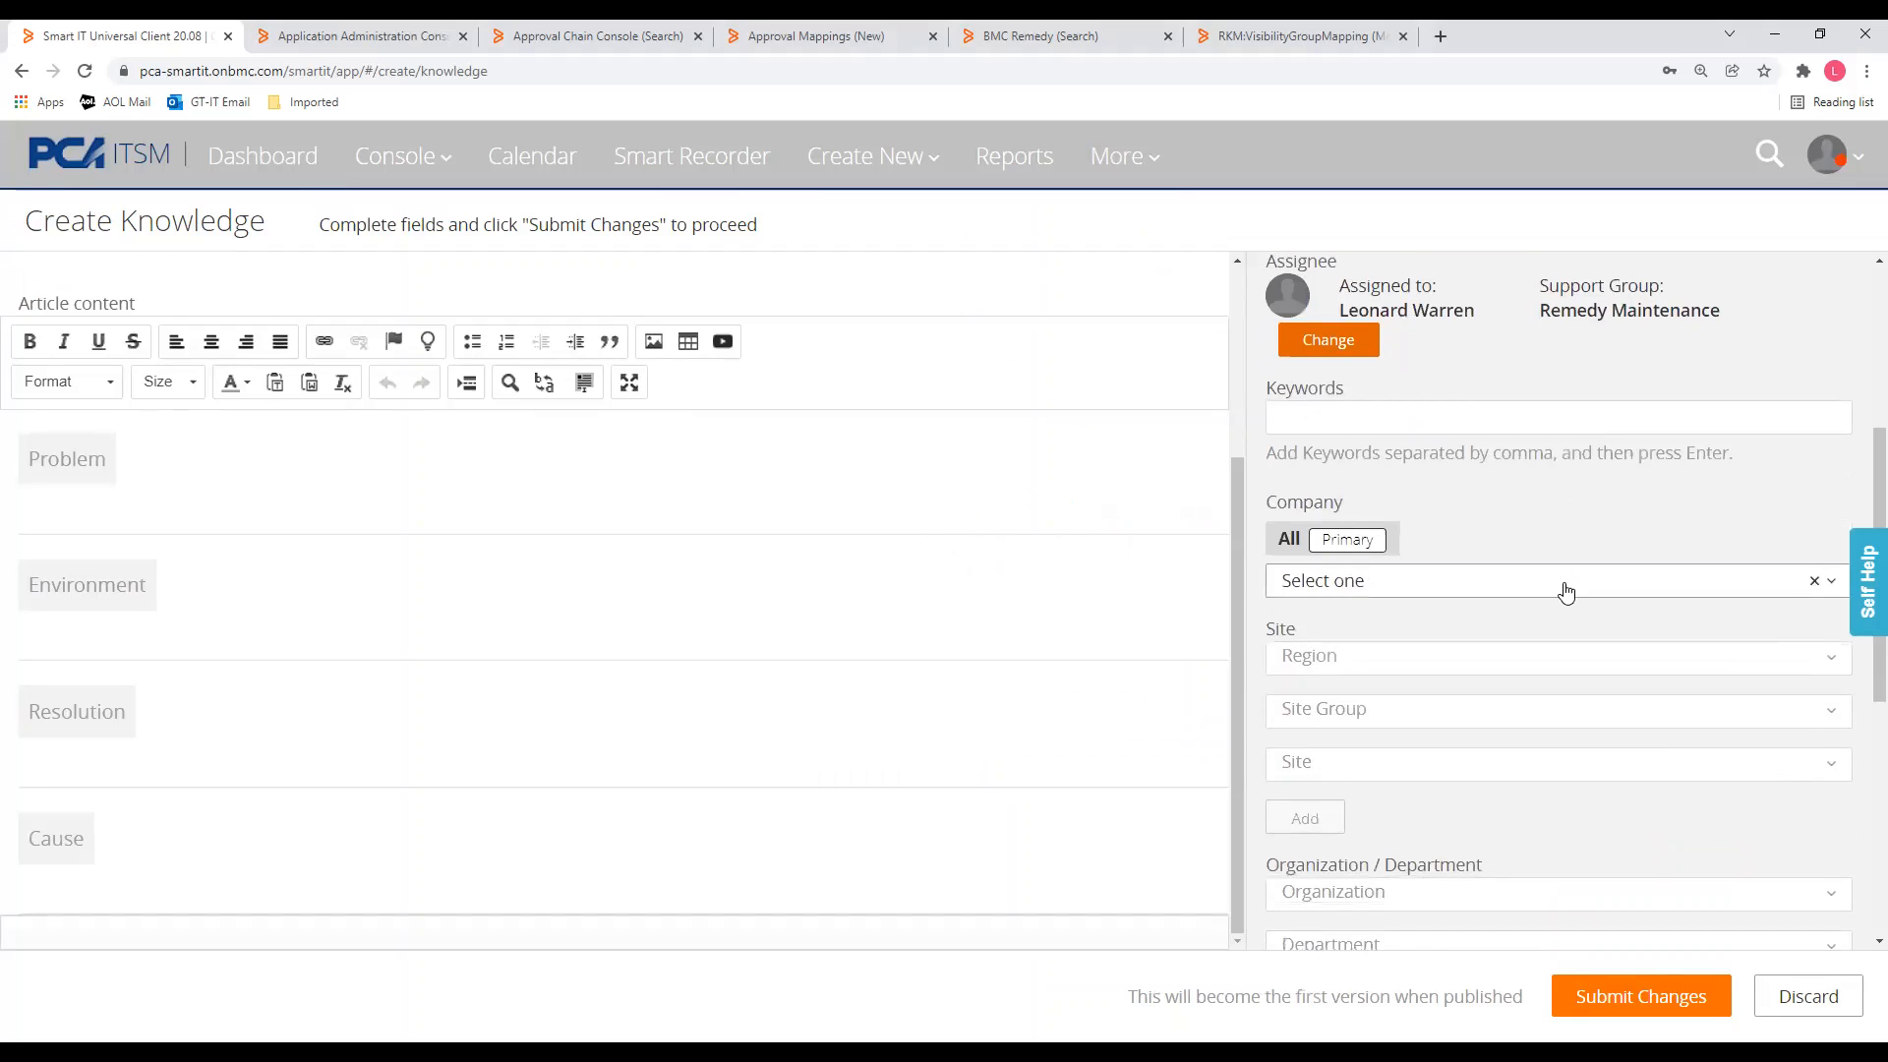
left_click(1422, 587)
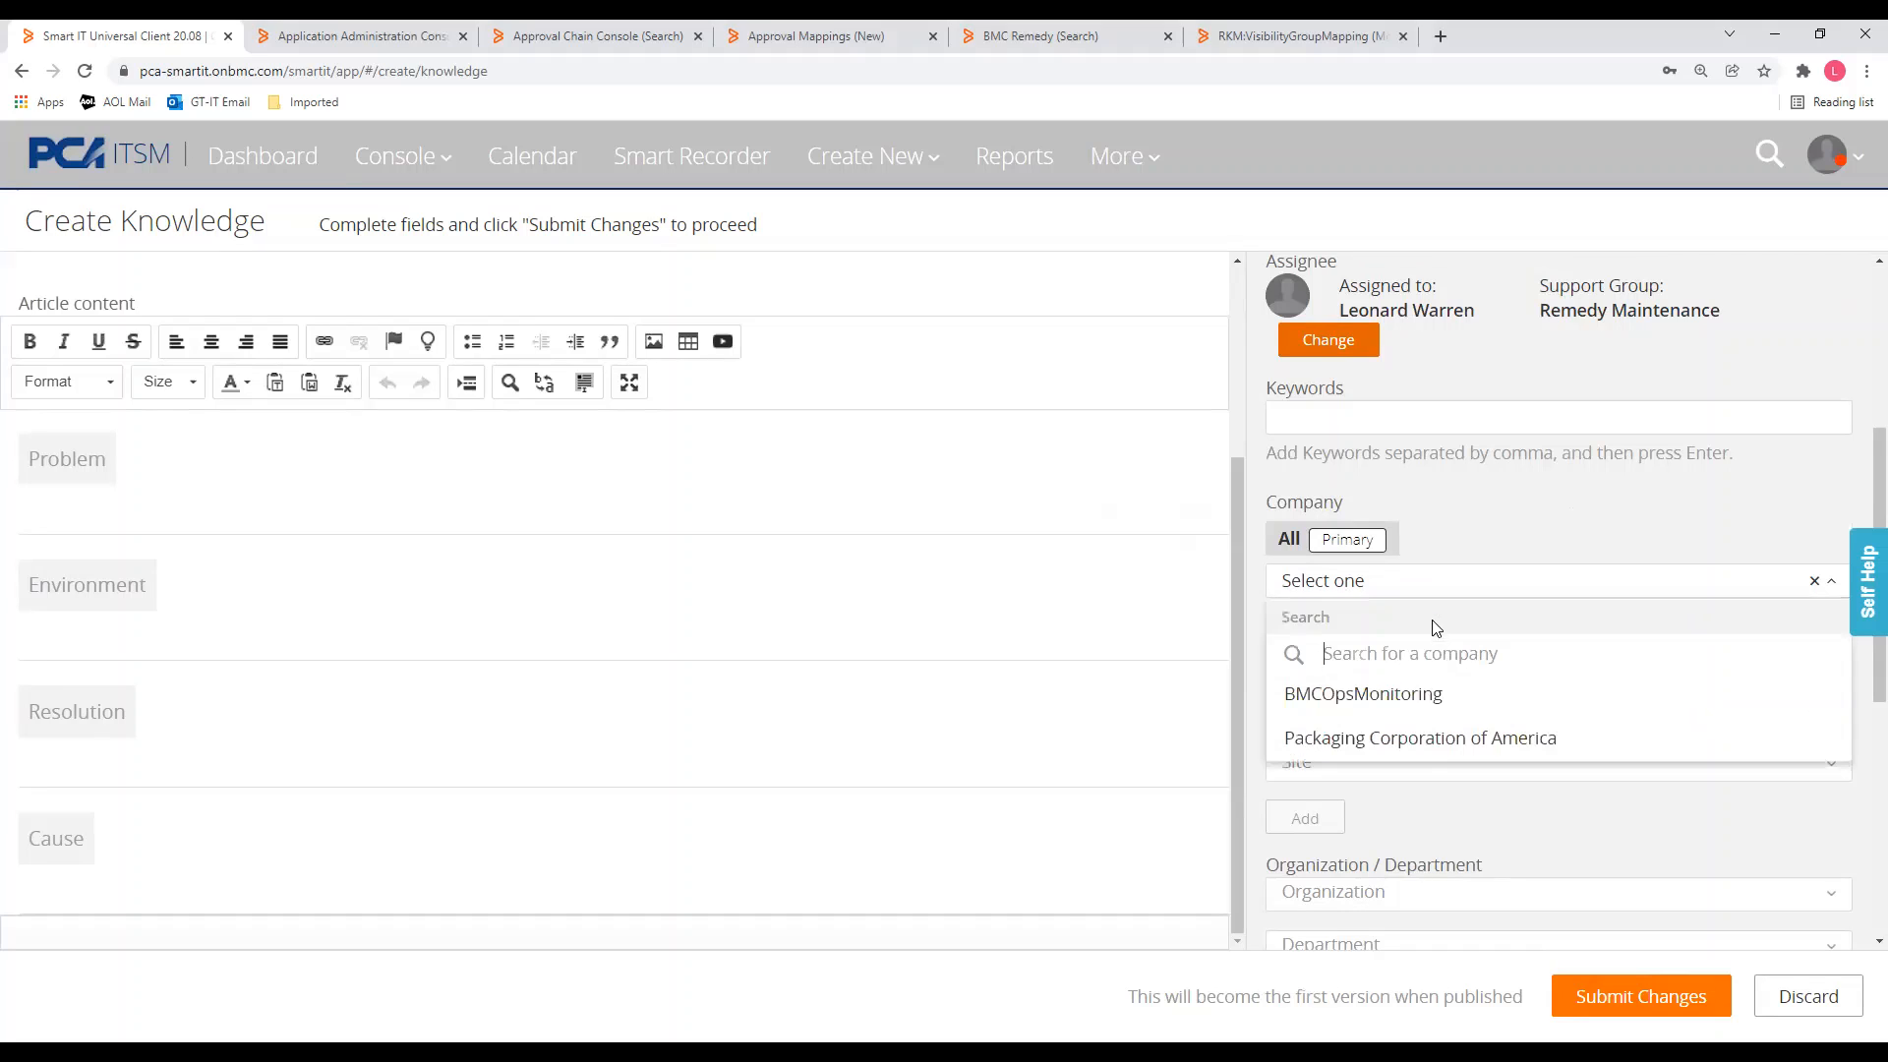
left_click(1416, 738)
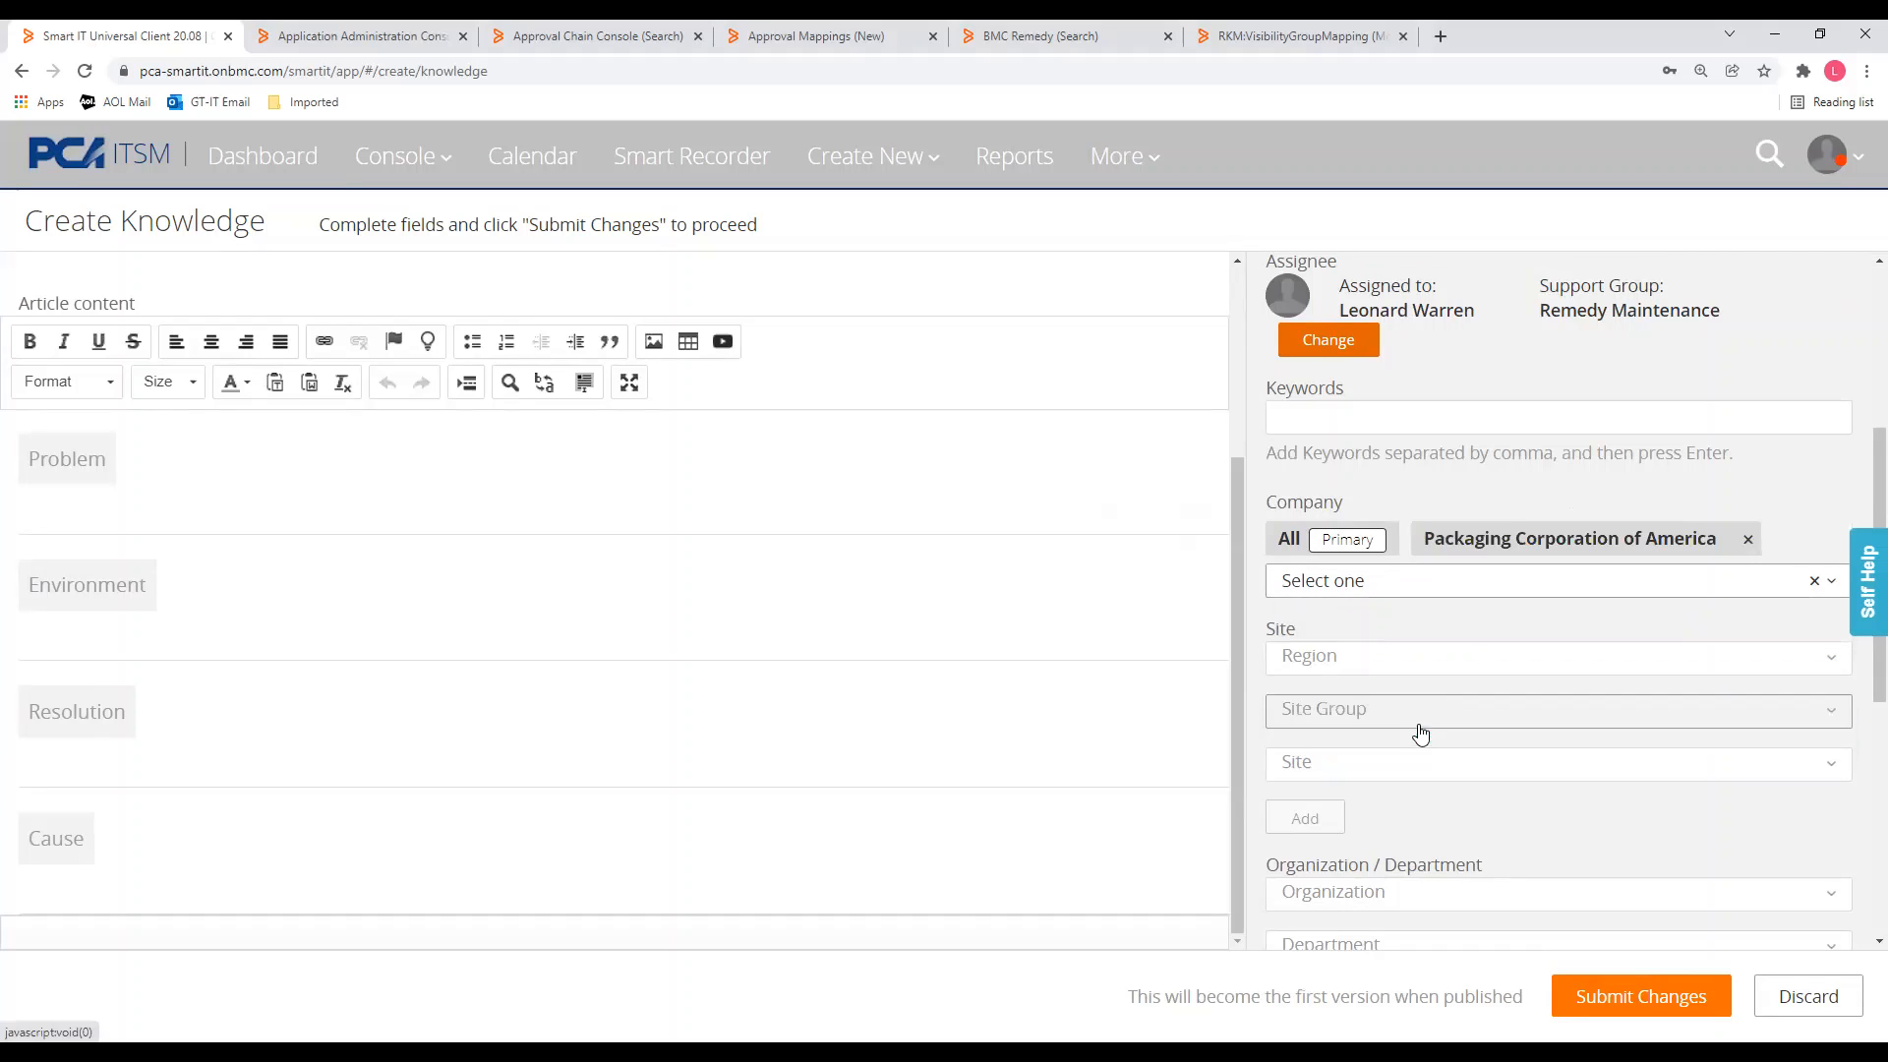
left_click(1511, 551)
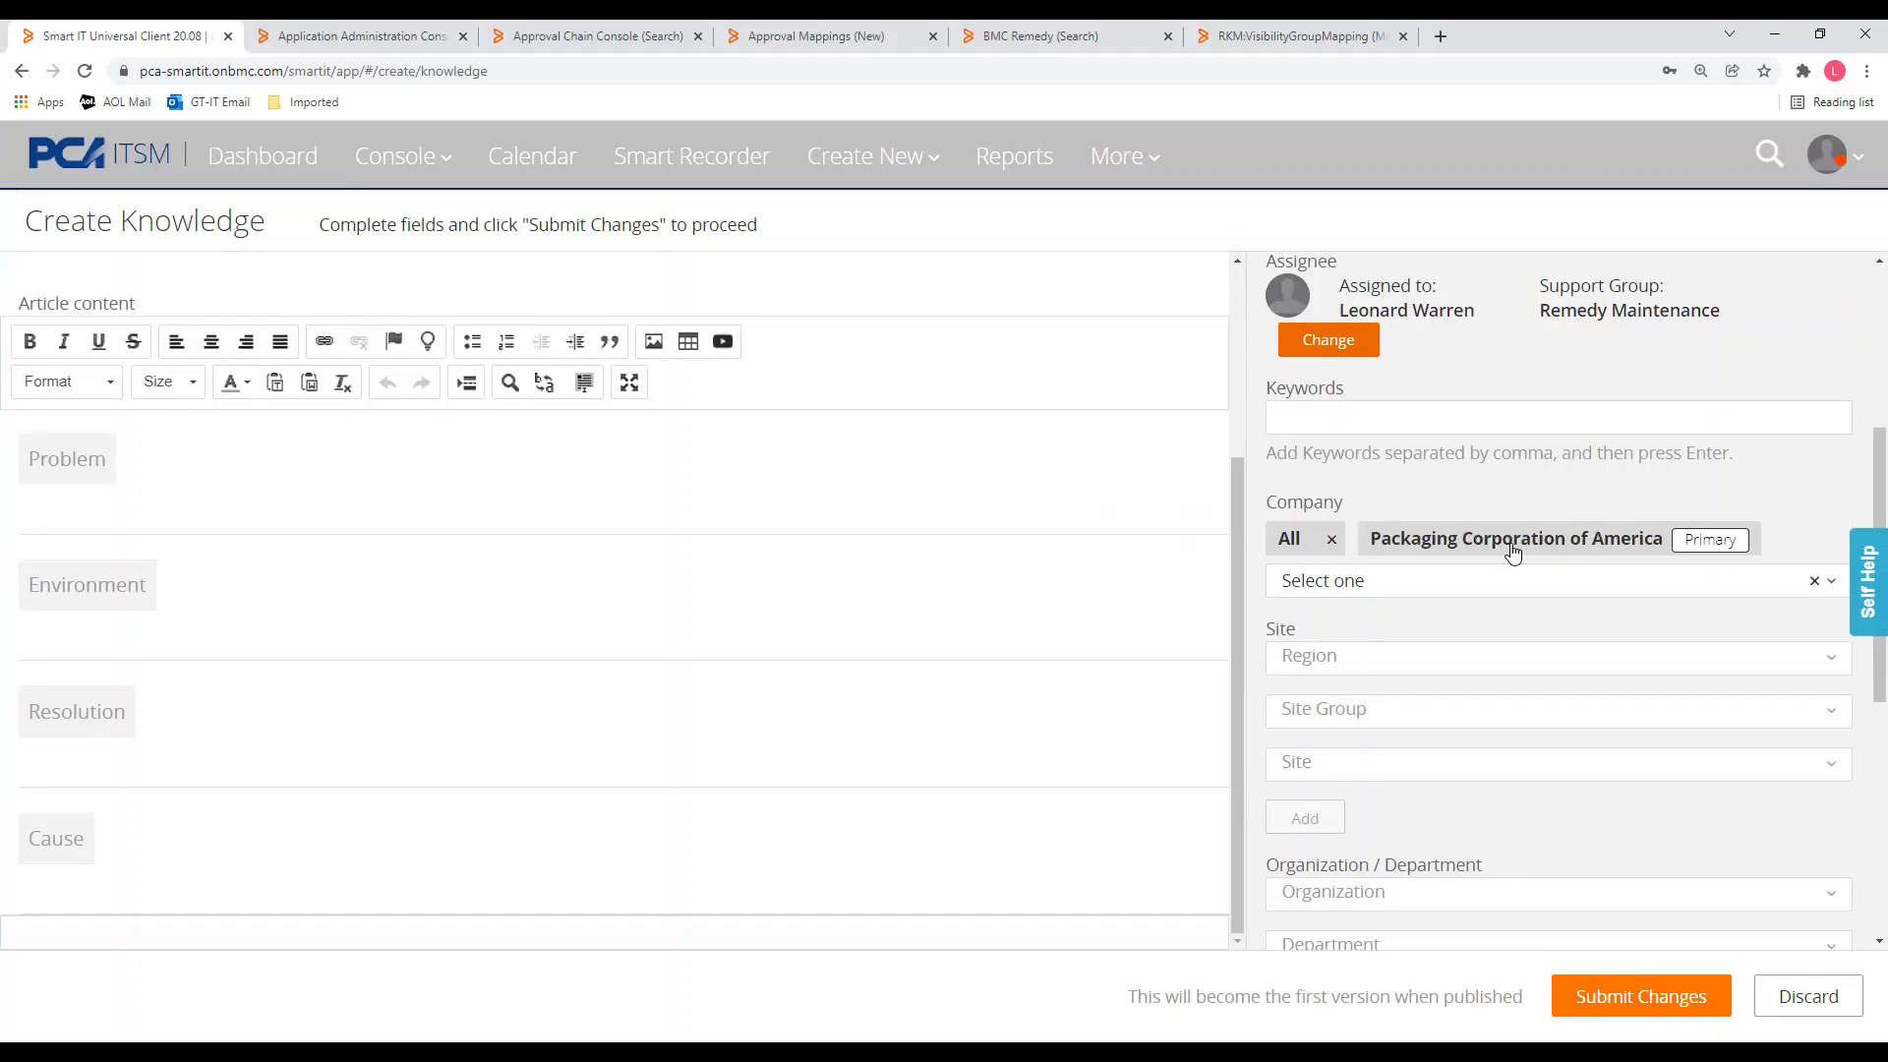
left_click(1333, 540)
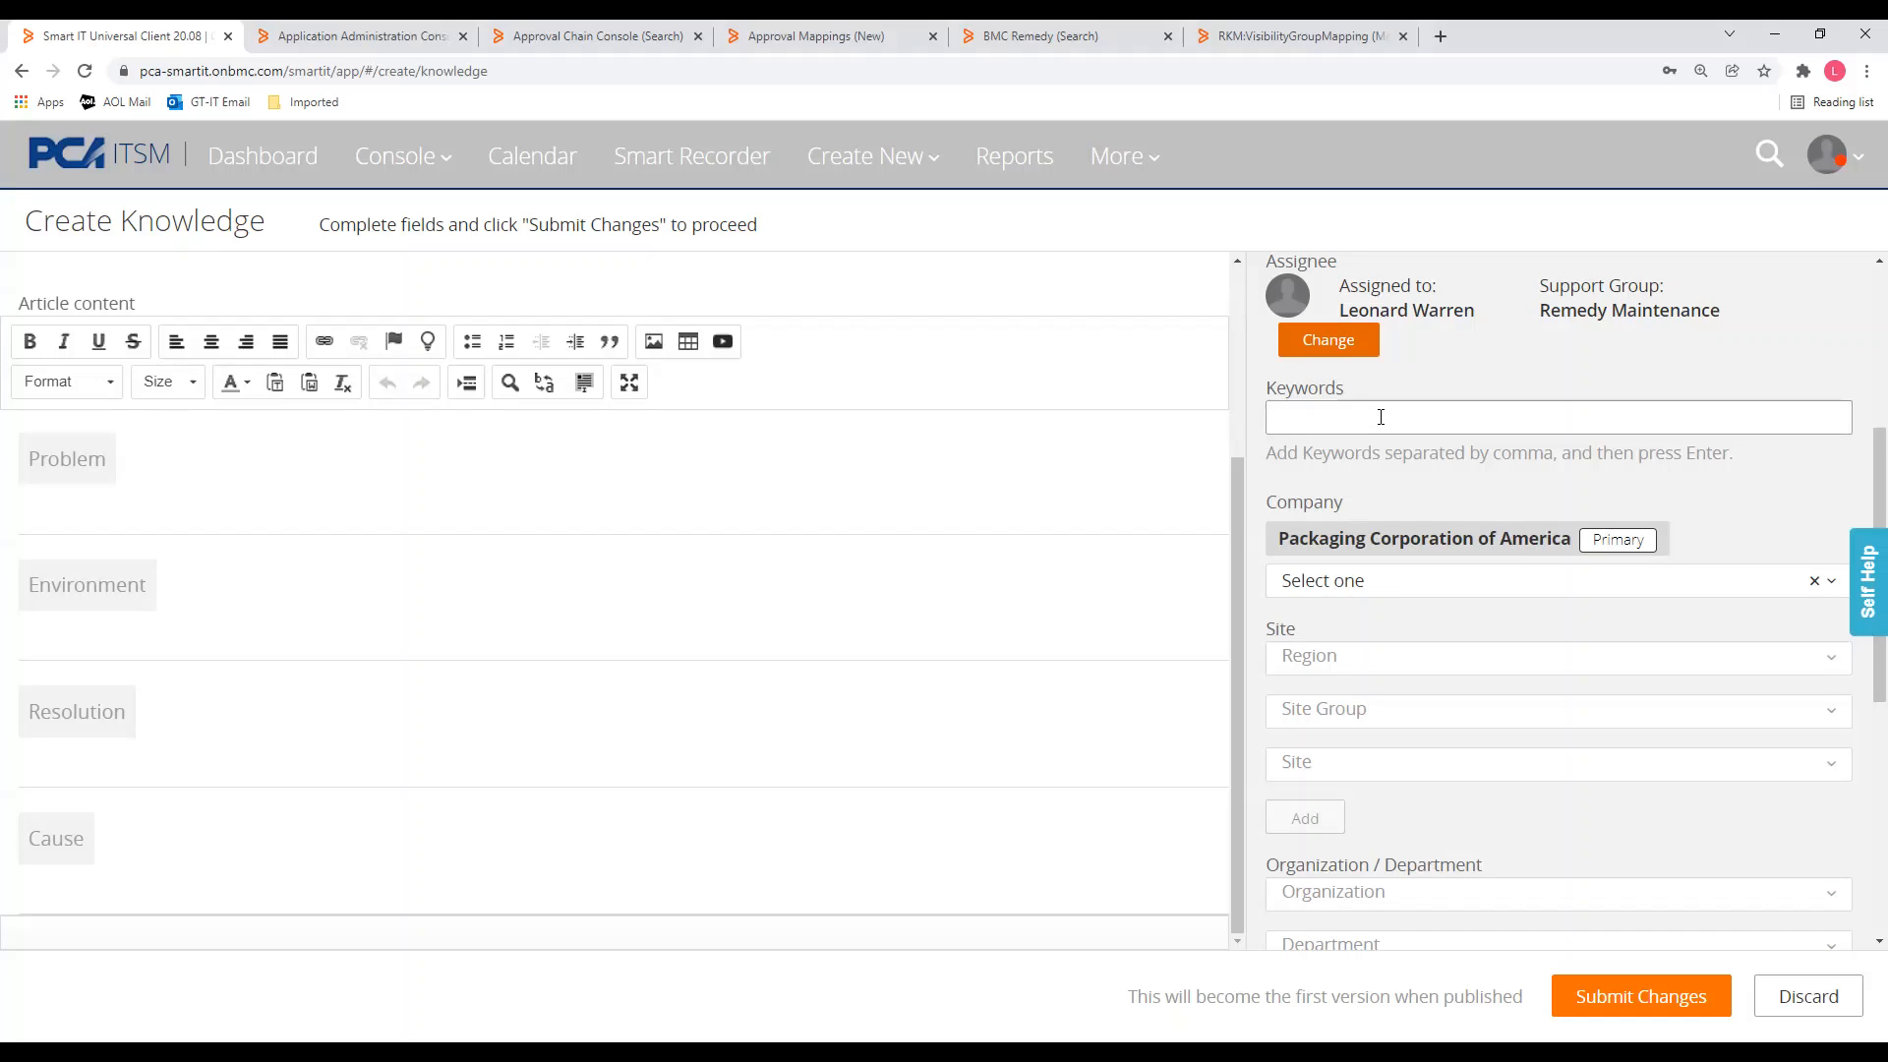
Step: Add the keywords comaround, remedy and knowledge to the article metadata
type("comaround,remedy, knowledge,")
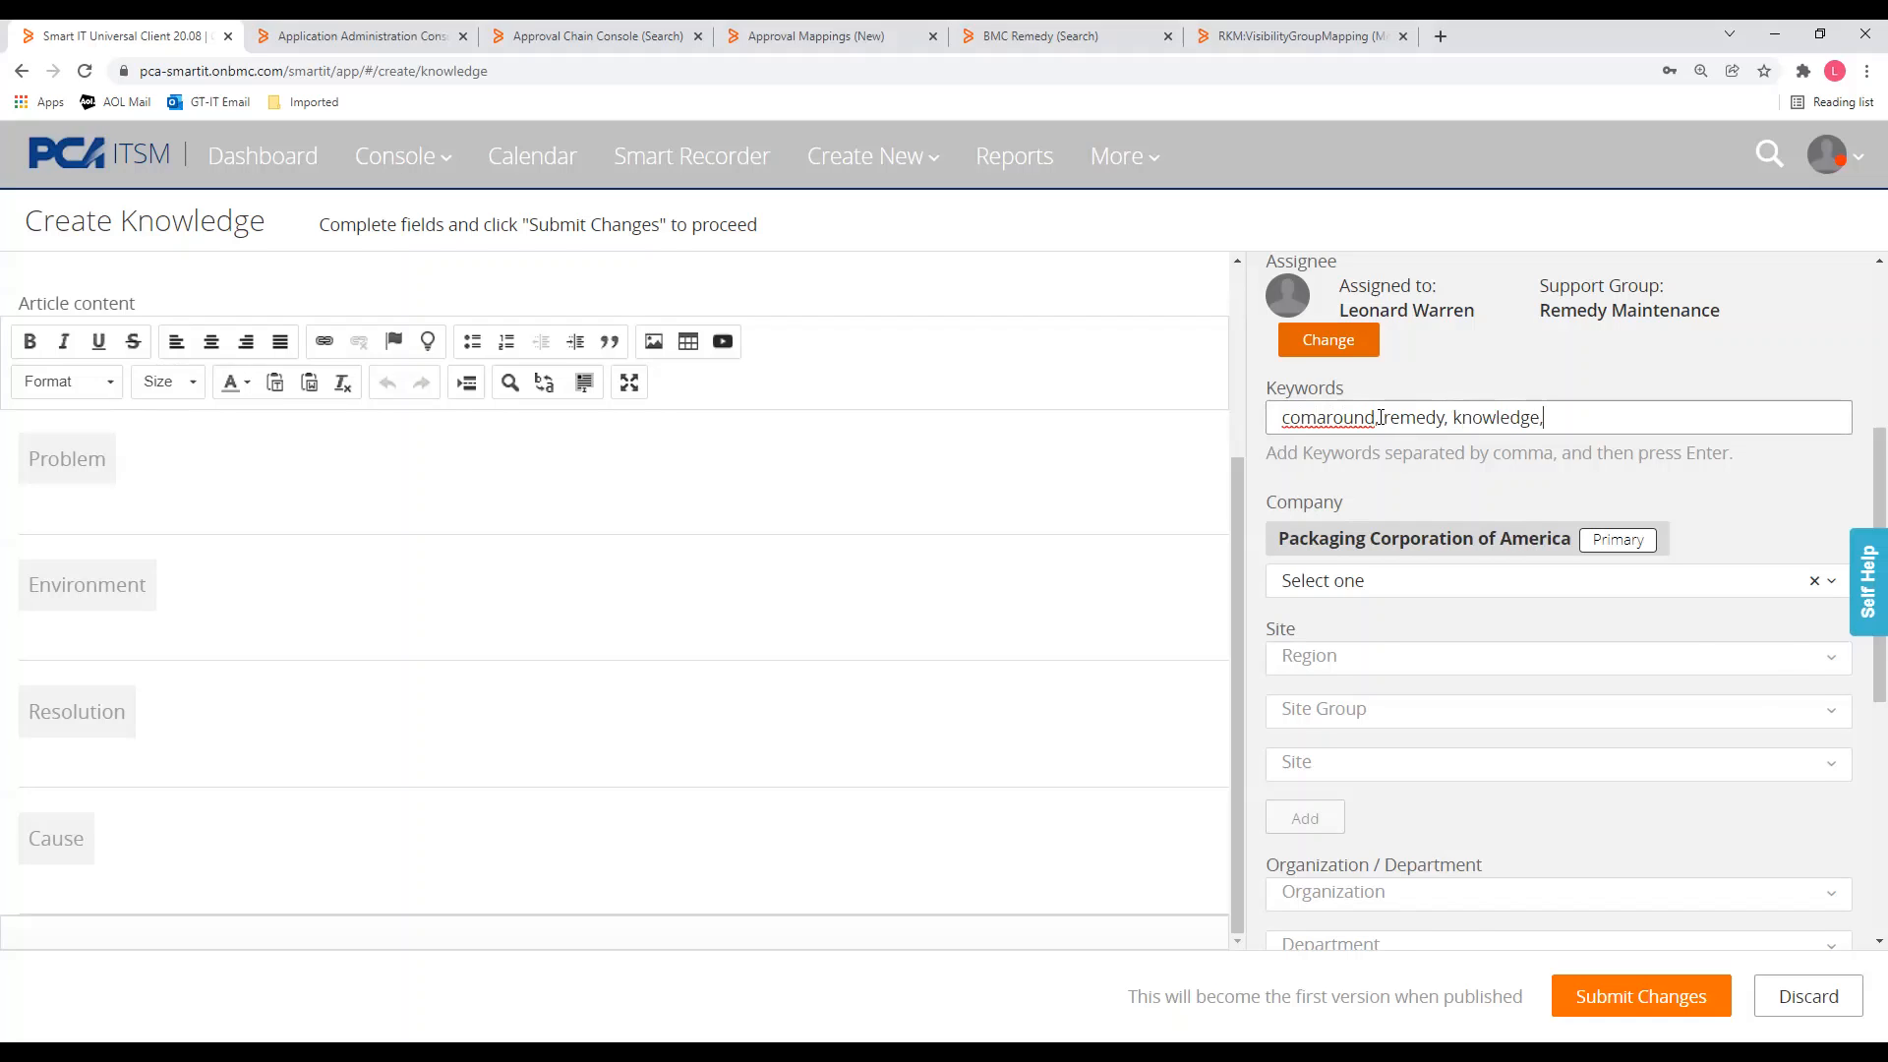
key("Return")
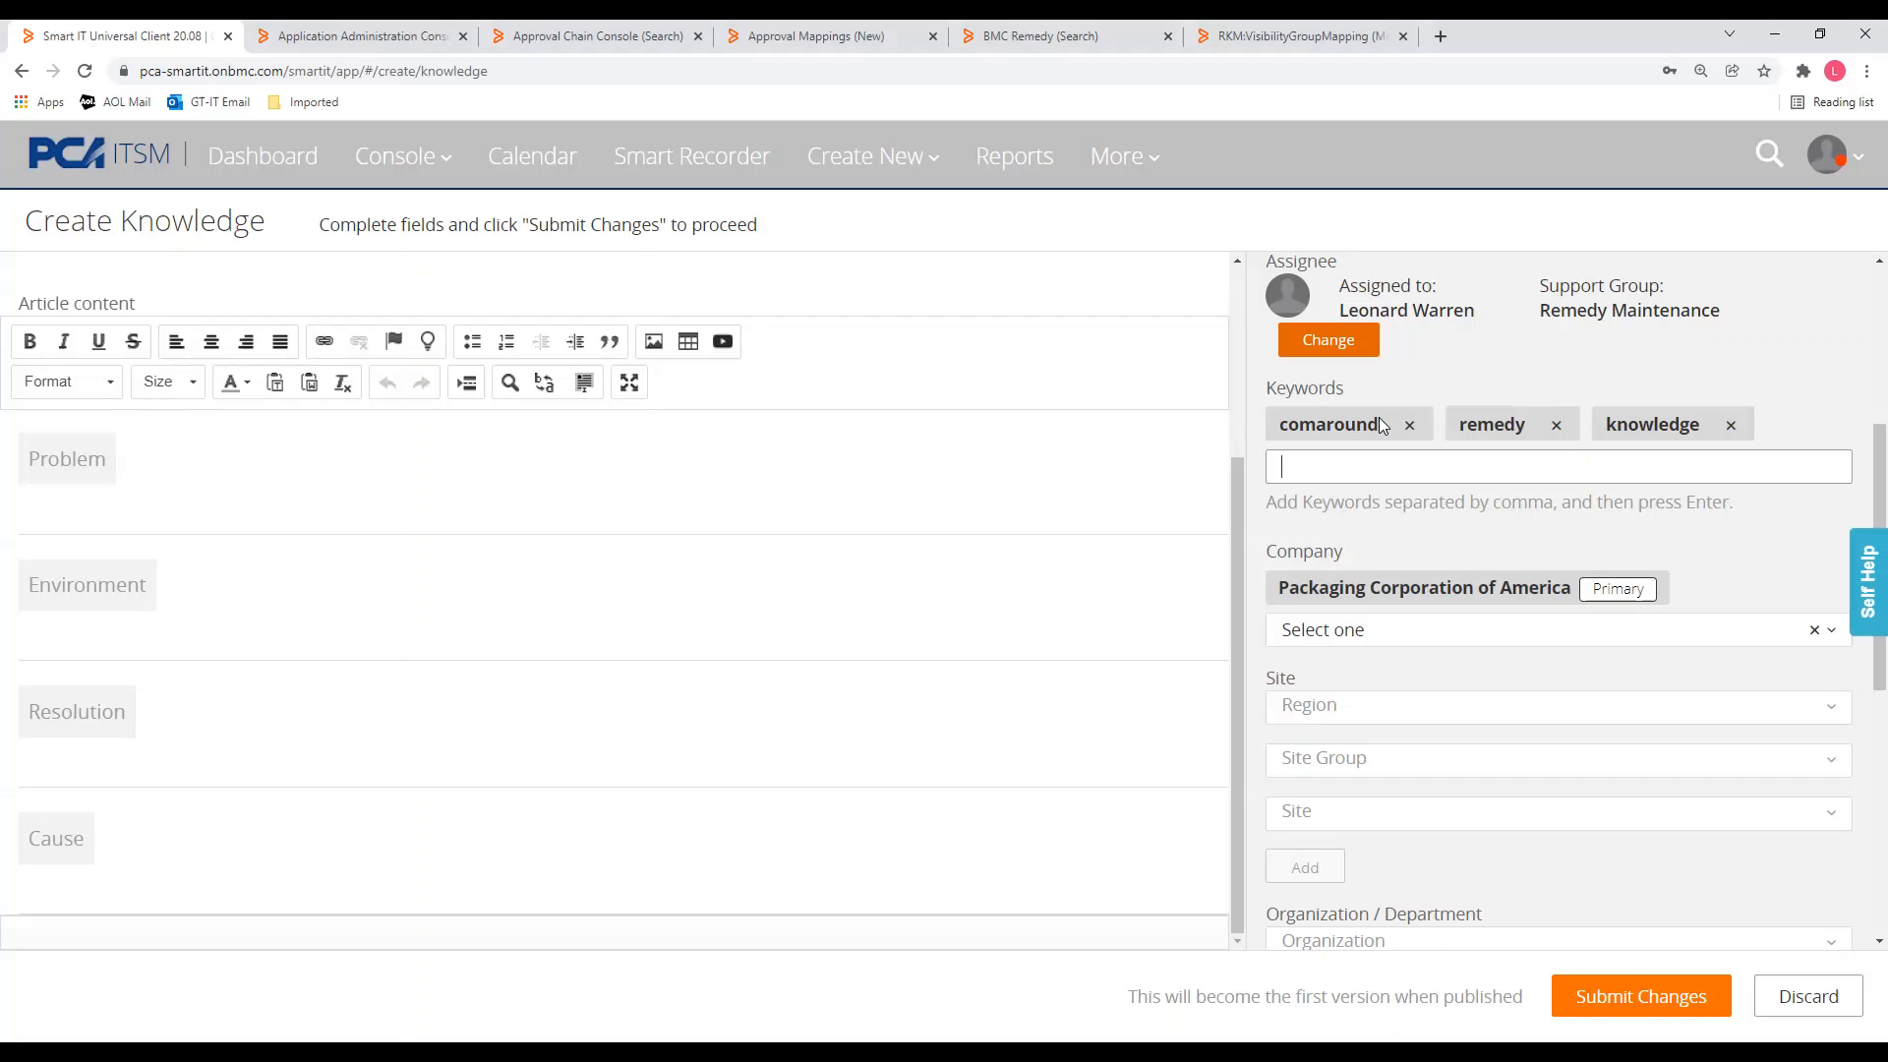
scroll(1574, 609, "down", 3)
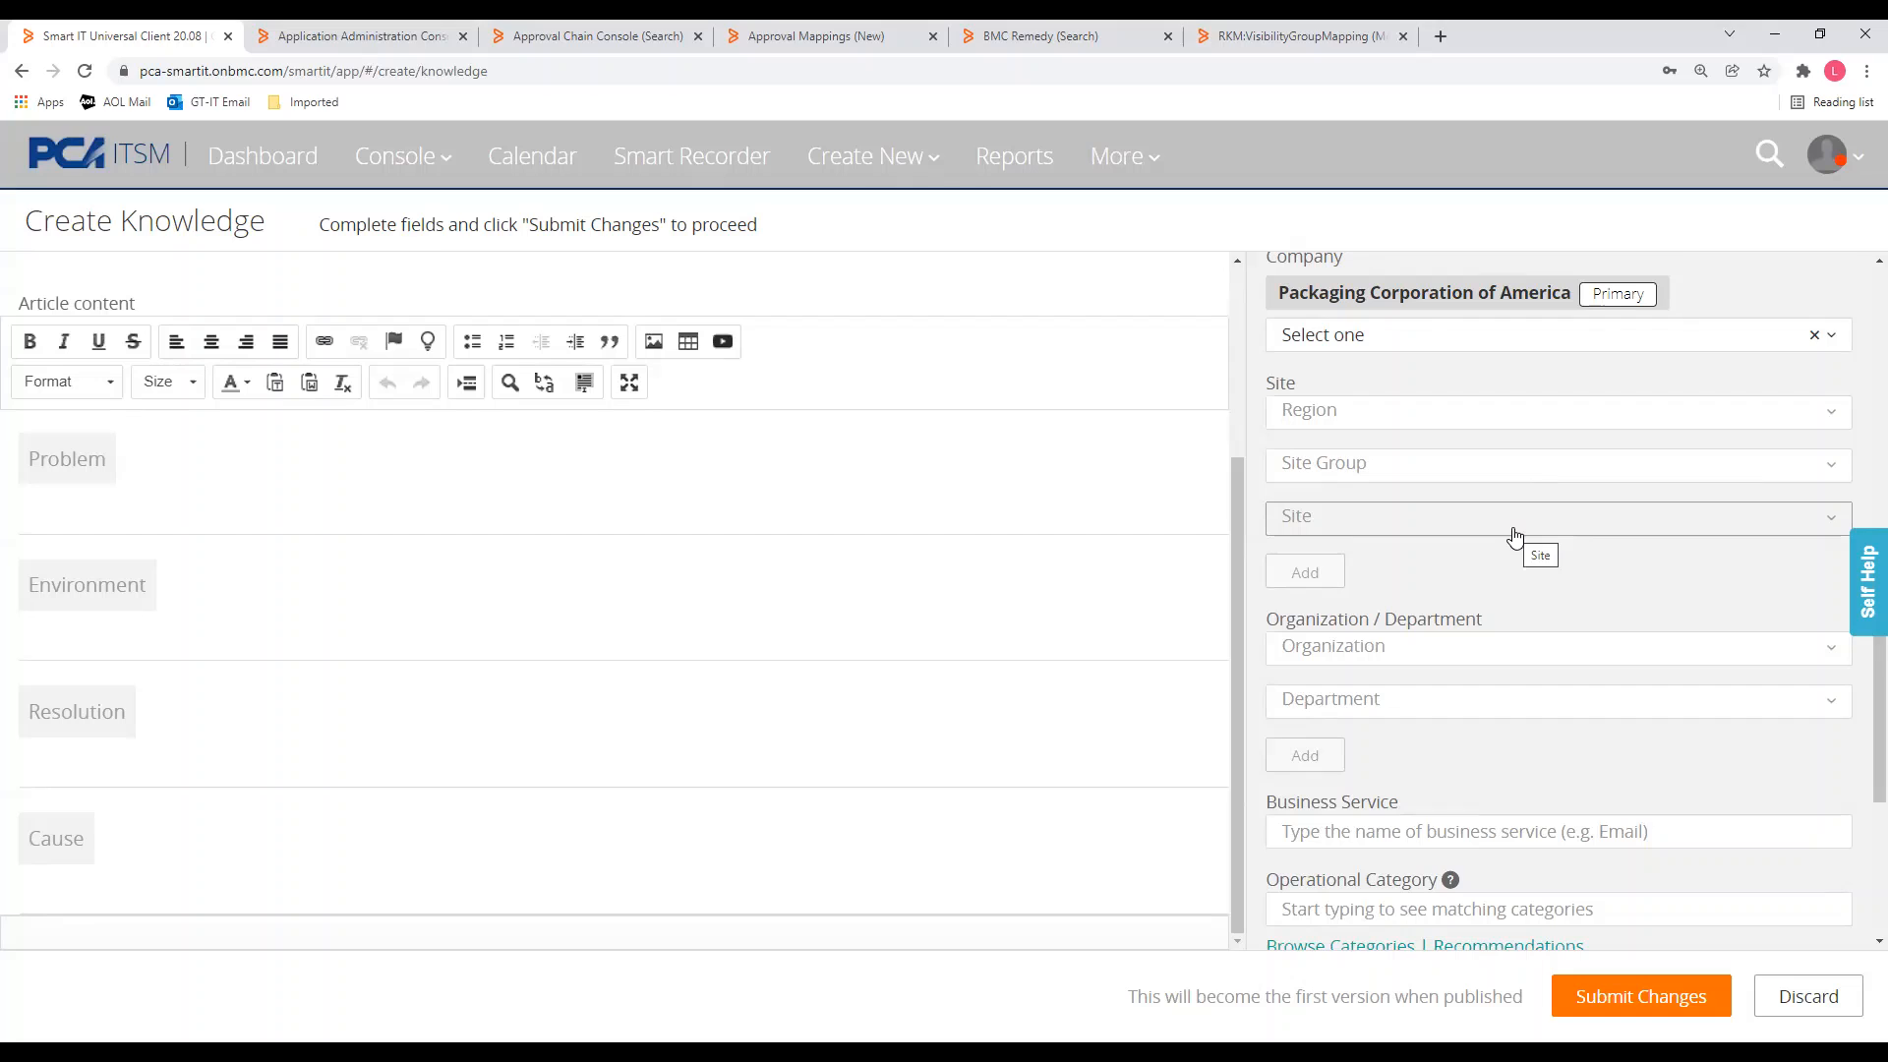
Step: Switch to the new Approver Mappings form in BMC Remedy and enlarge the page to 125%
left_click(1372, 35)
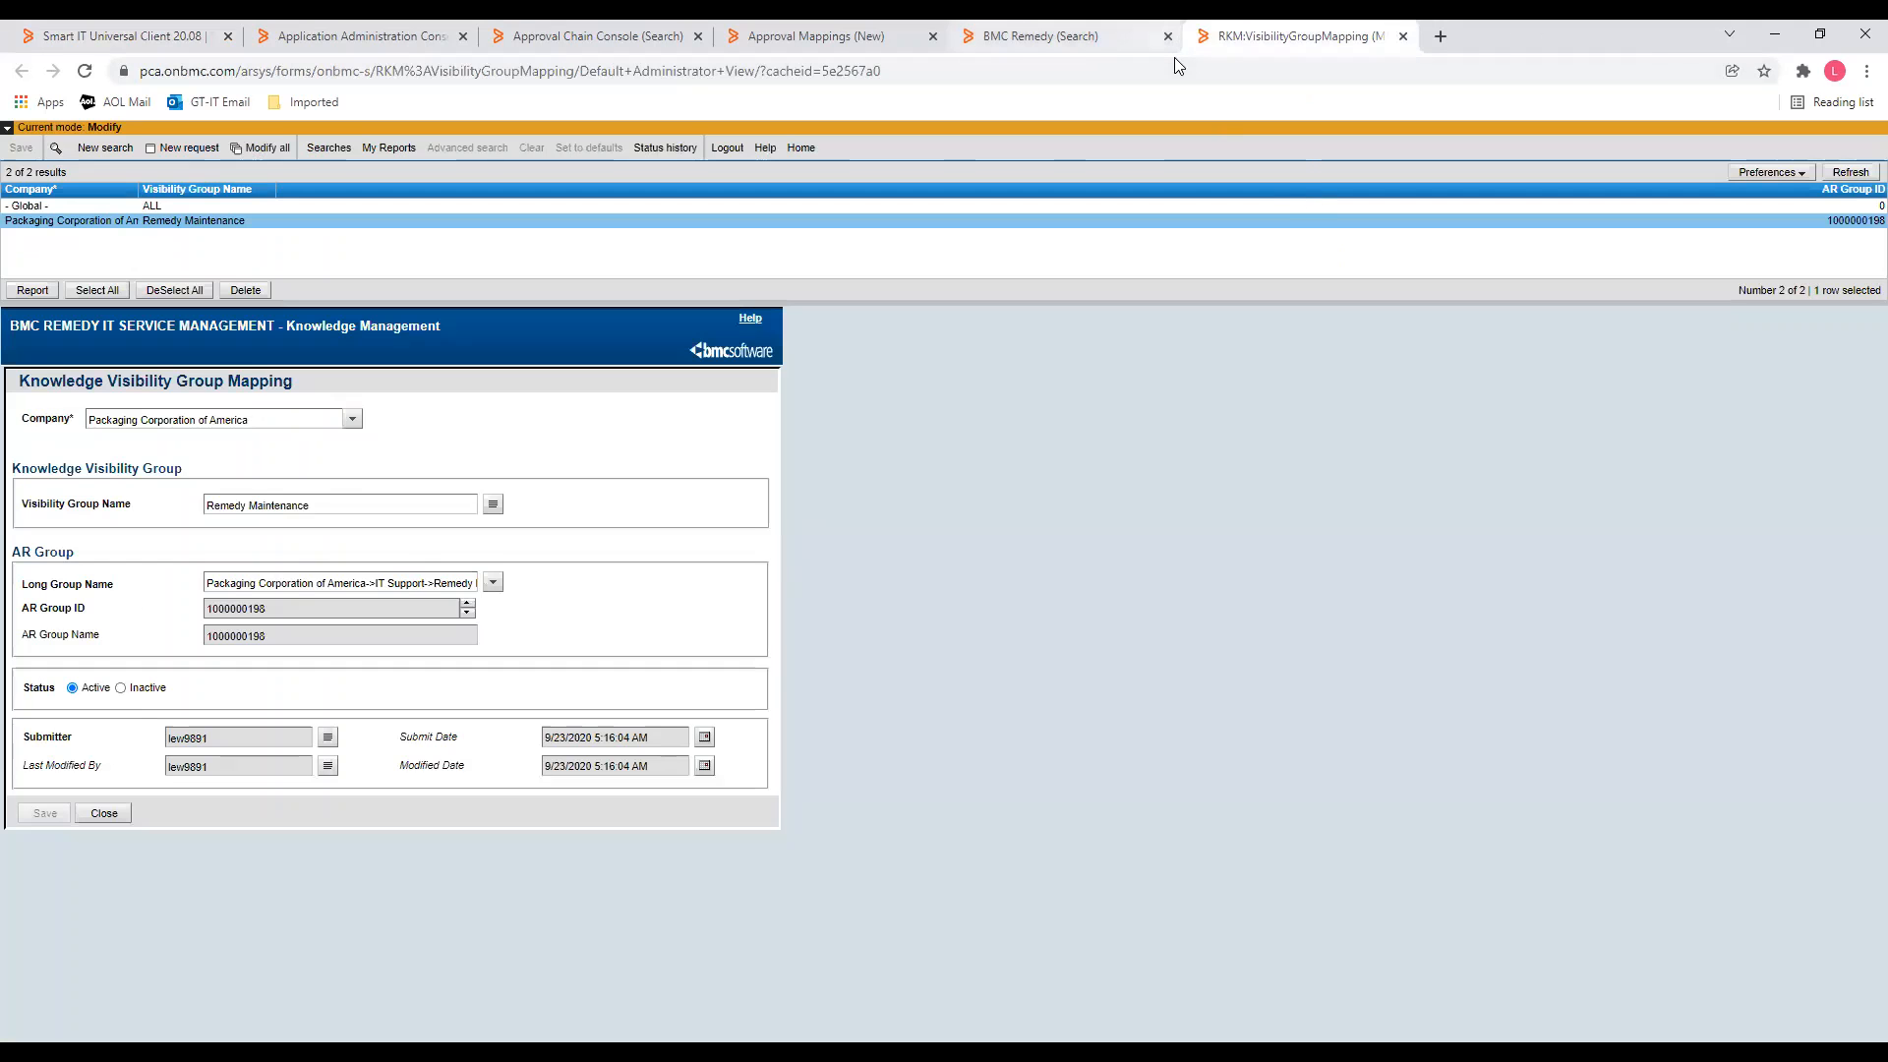
left_click(1140, 40)
left_click(836, 49)
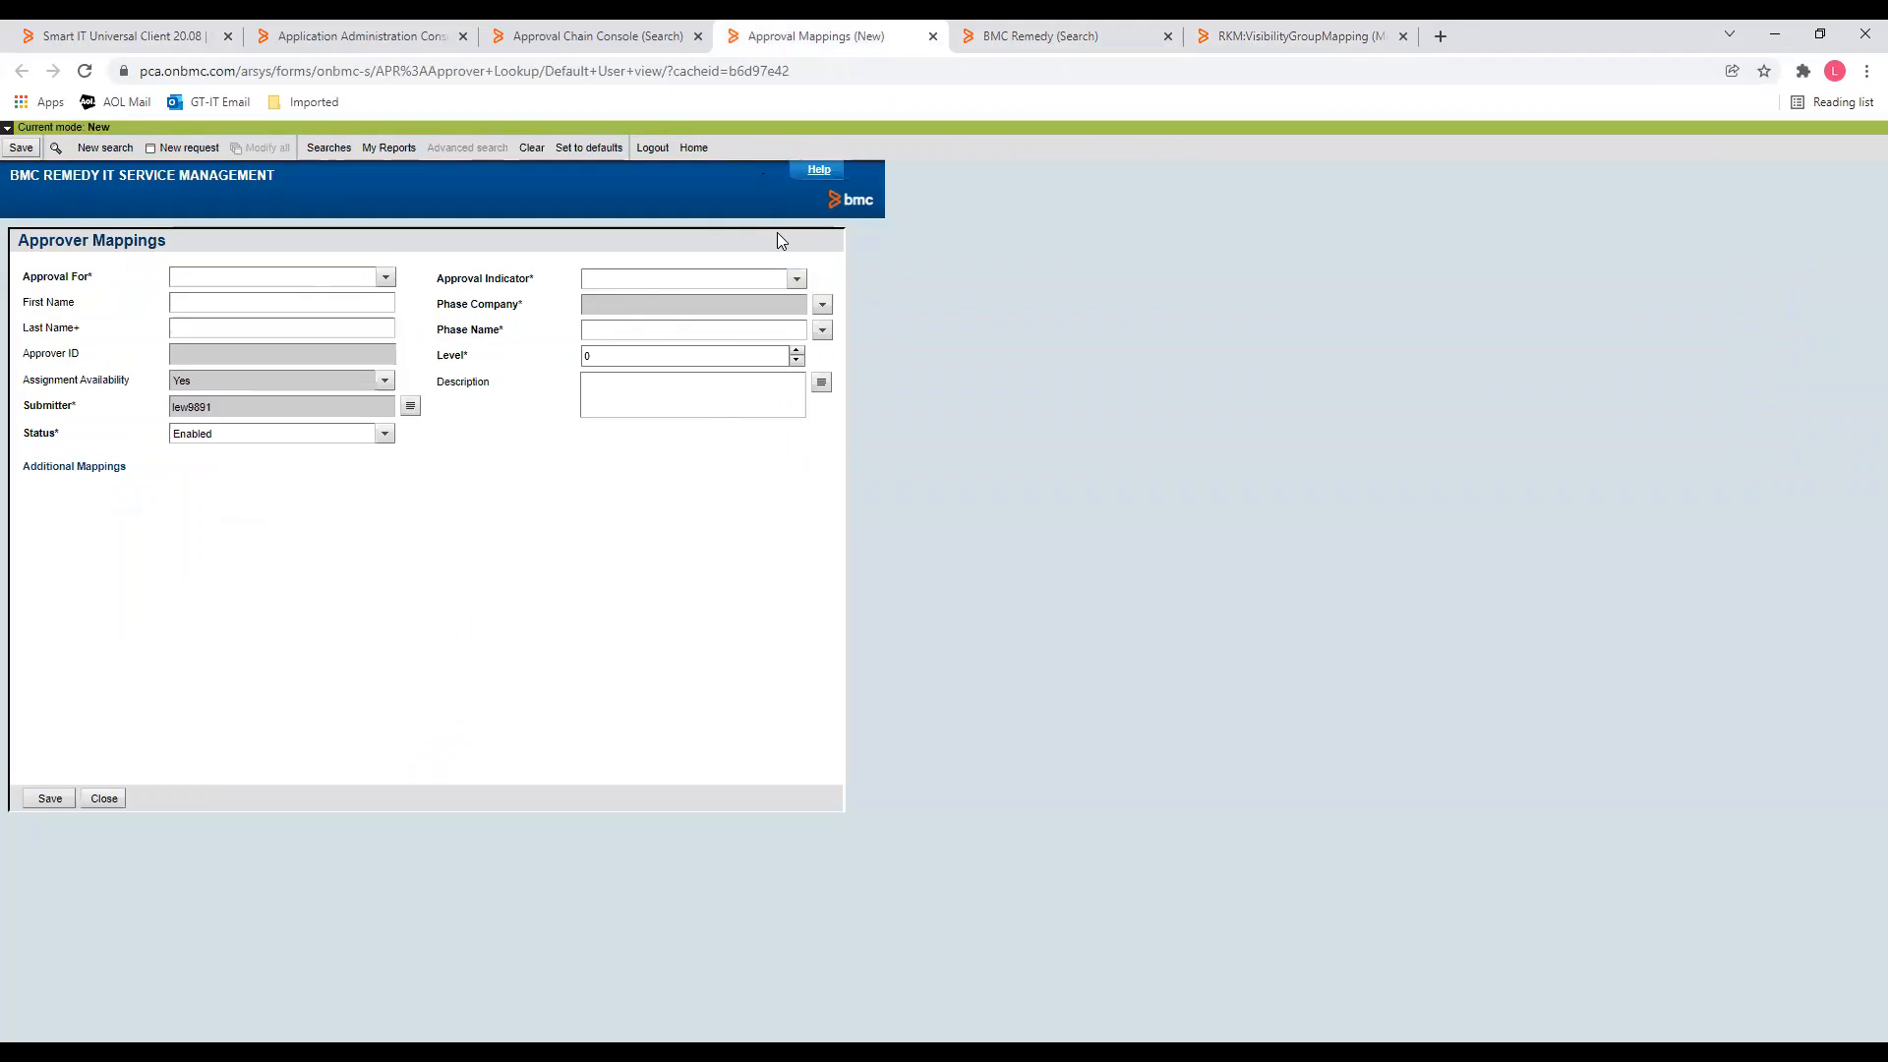
left_click(797, 278)
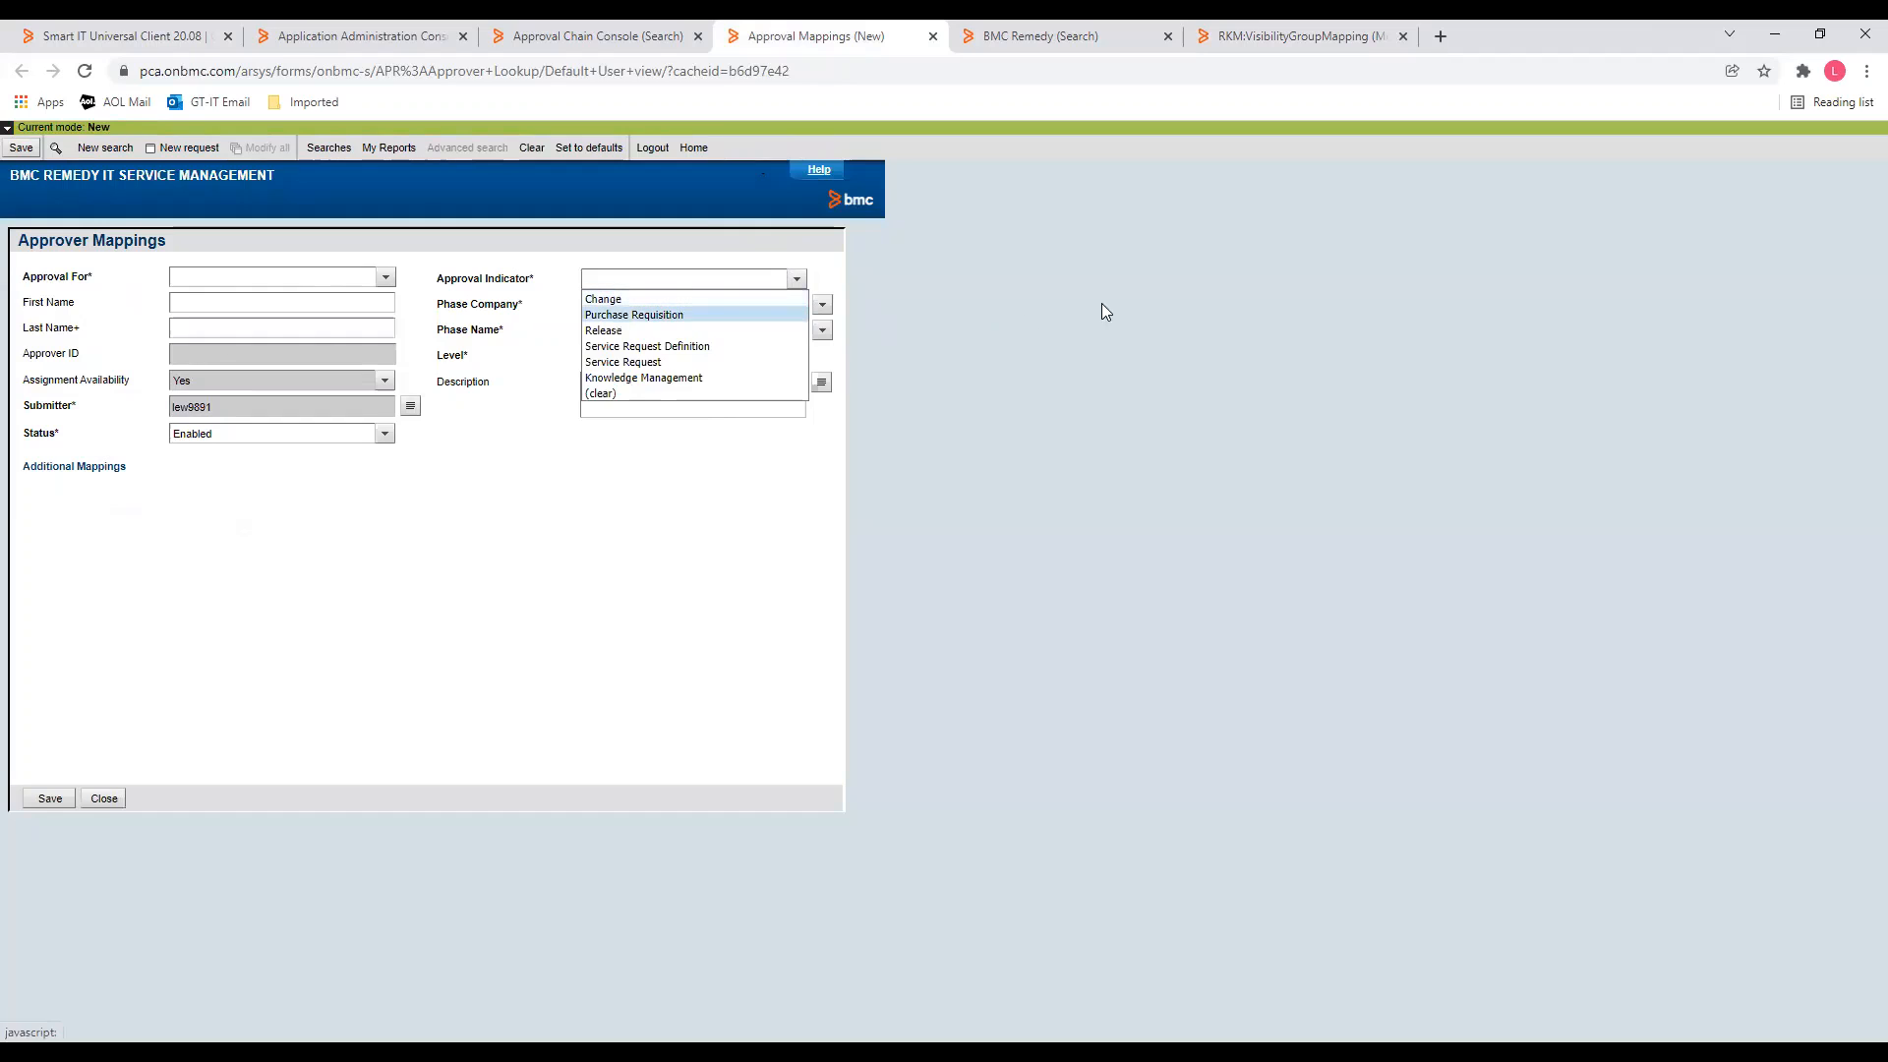
left_click(1866, 71)
left_click(1806, 254)
left_click(1806, 254)
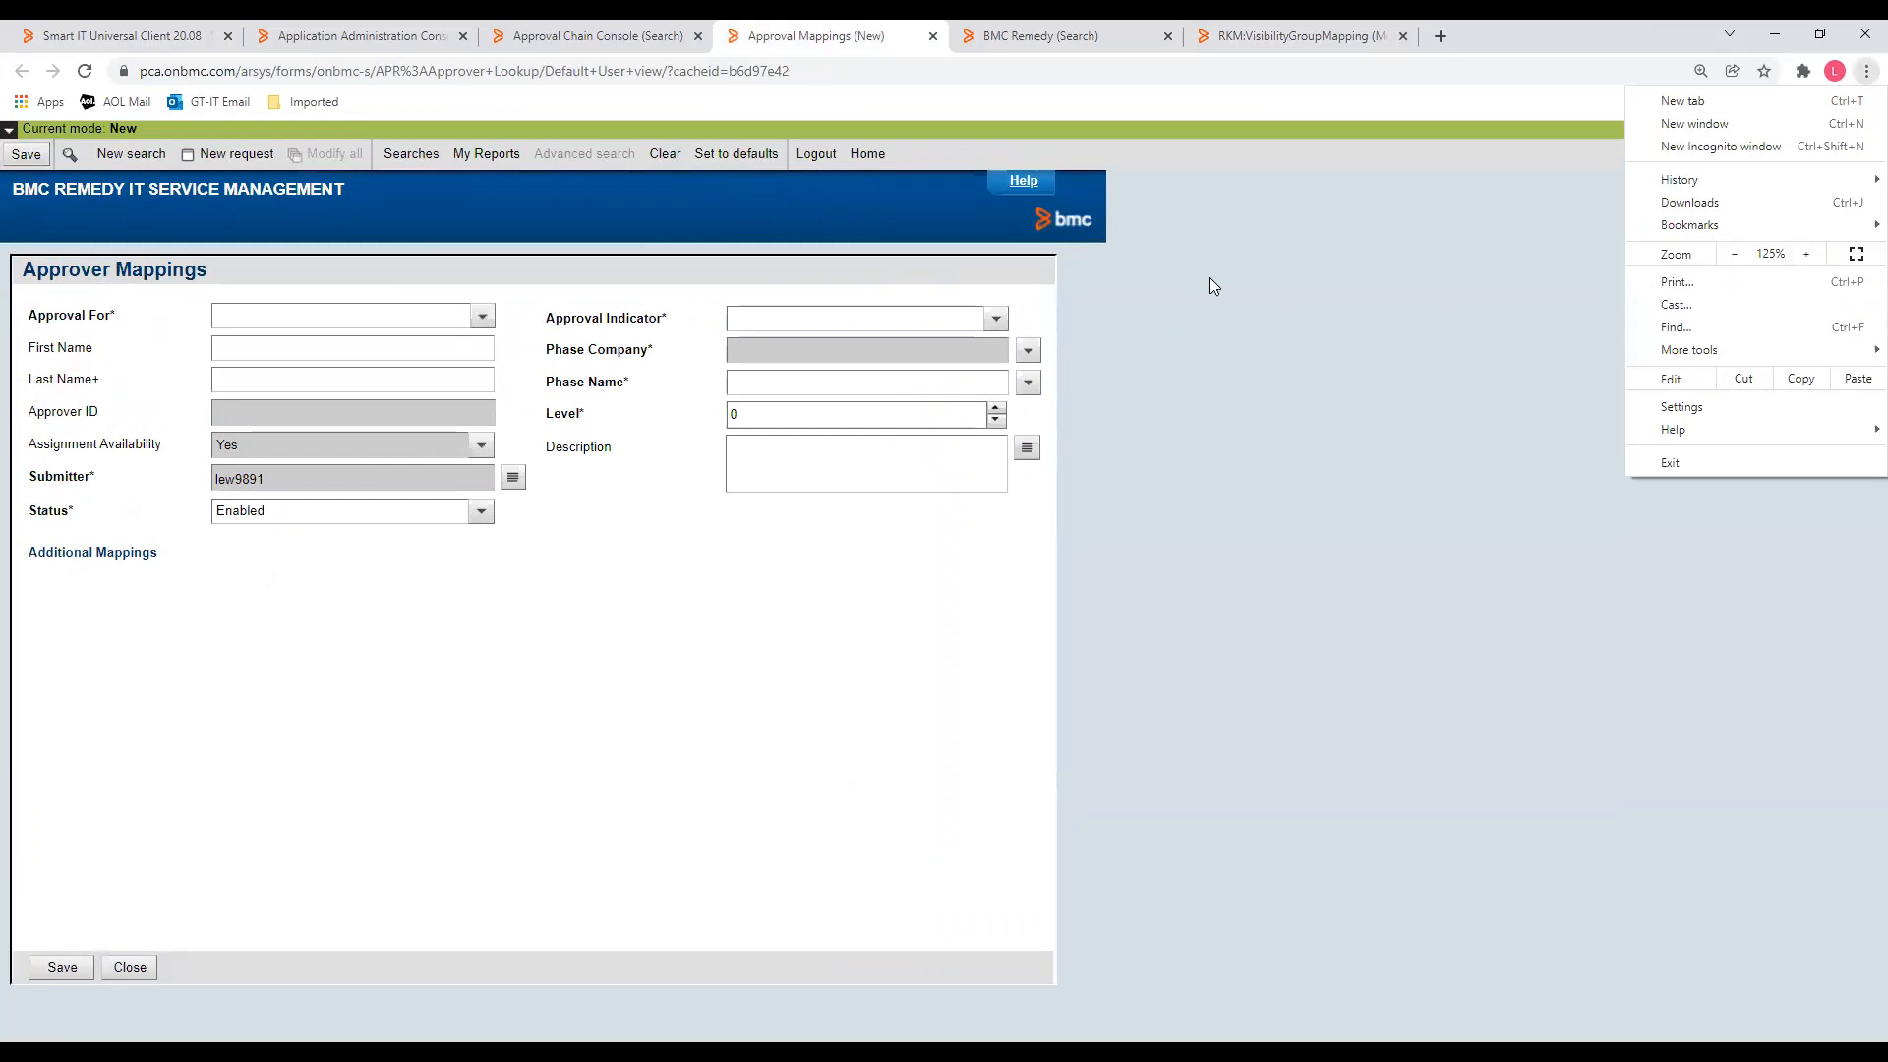
Step: Try to set the approver mapping's Approval Indicator to Knowledge Management
left_click(996, 318)
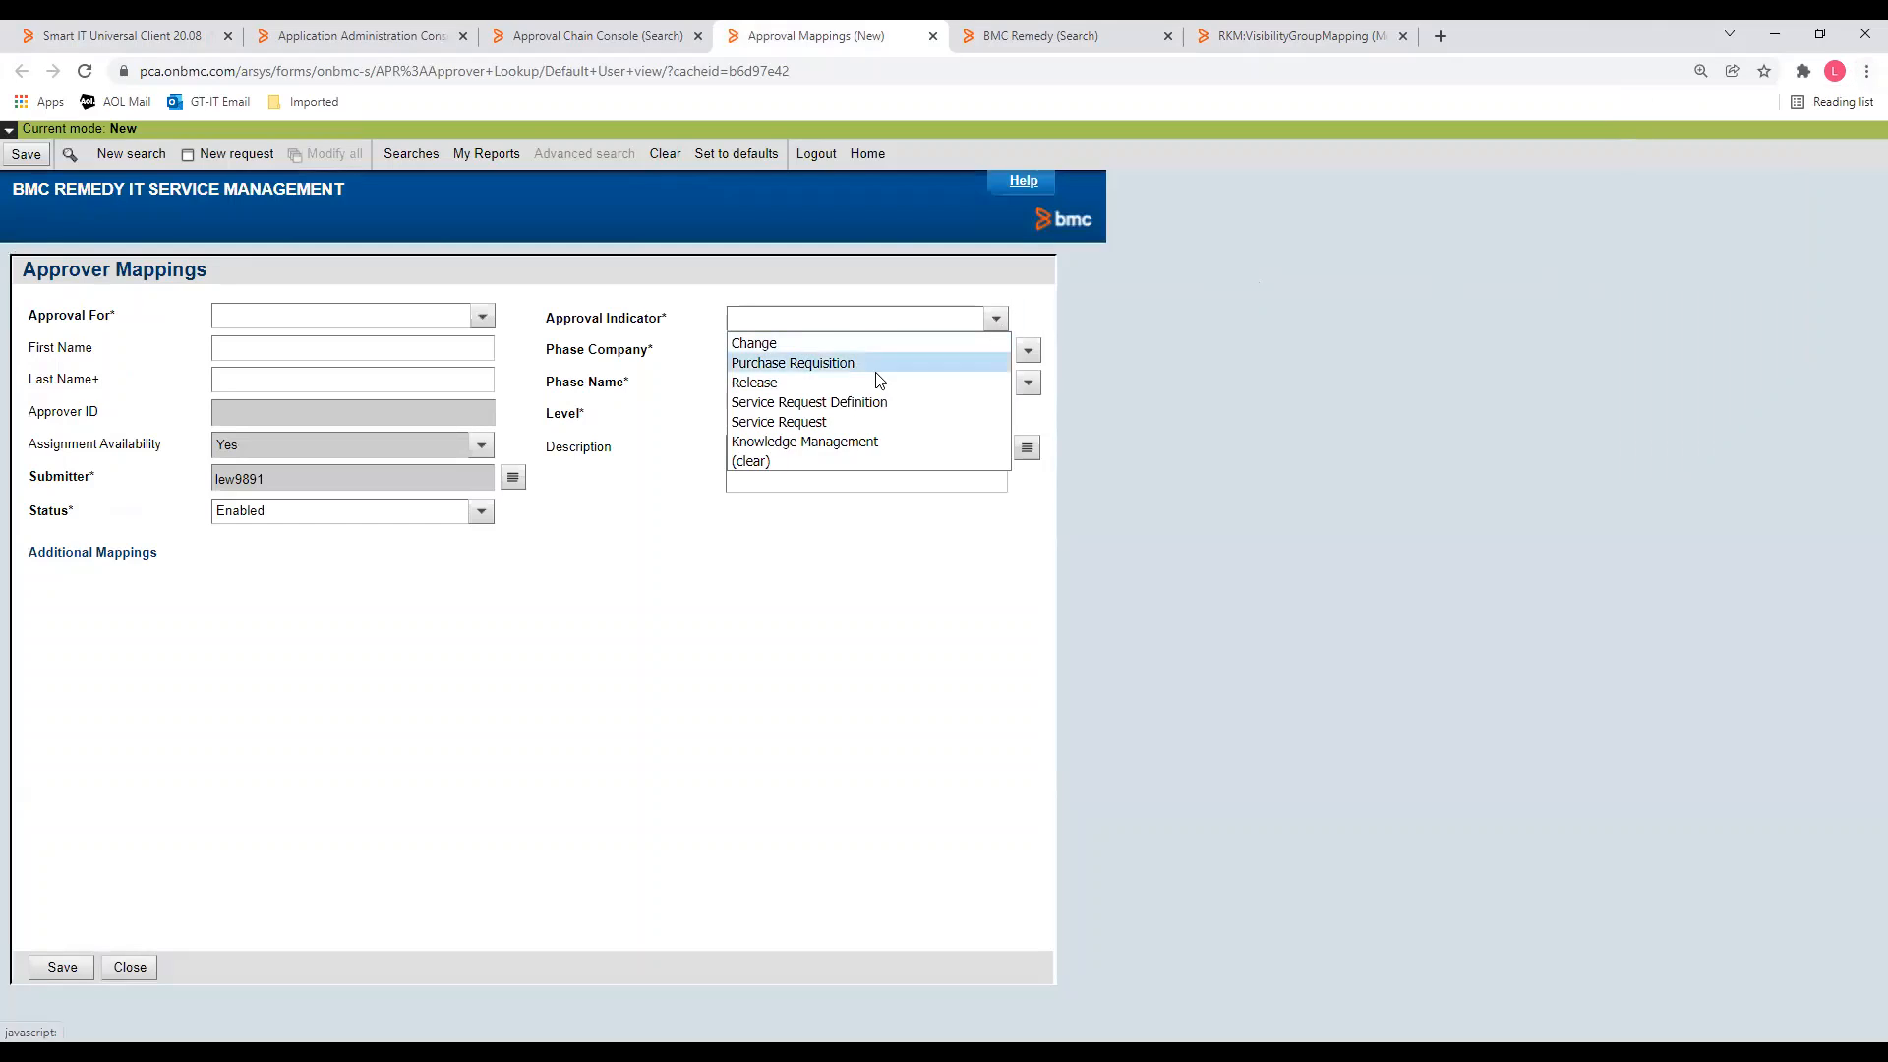
left_click(836, 440)
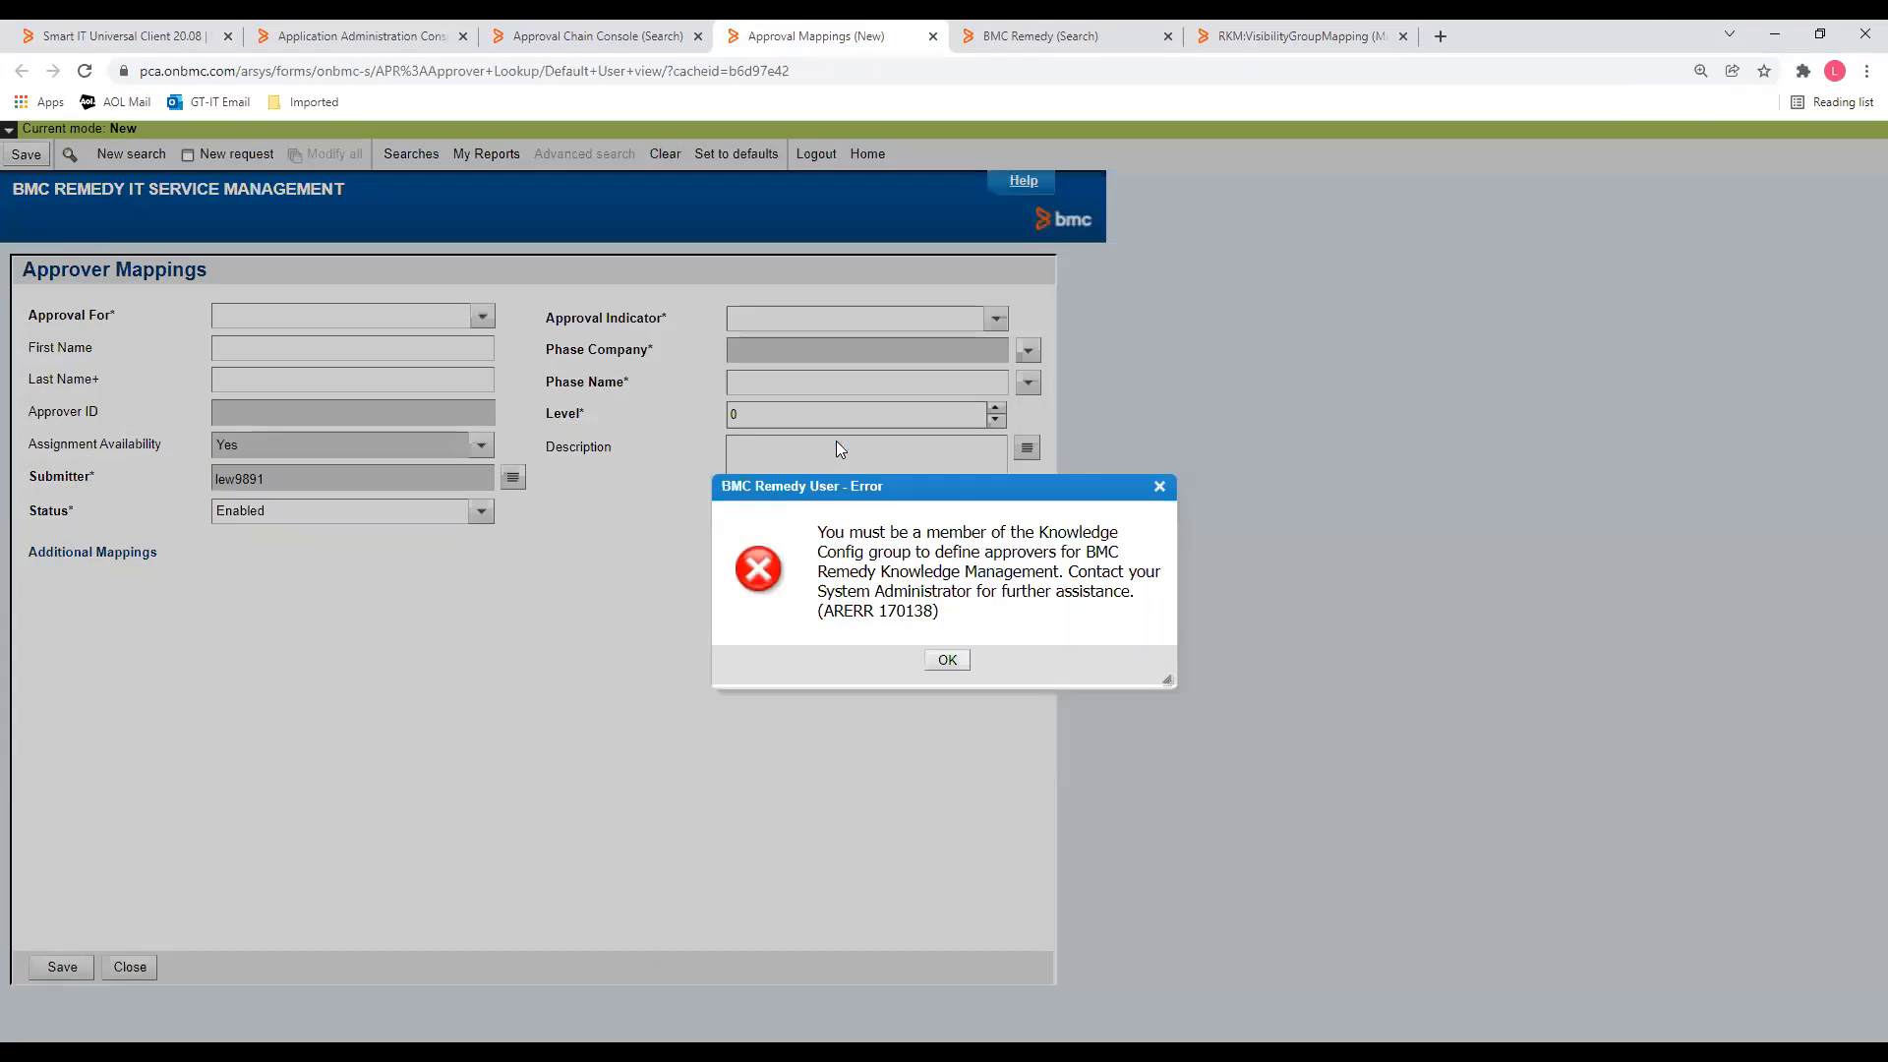
left_click(948, 659)
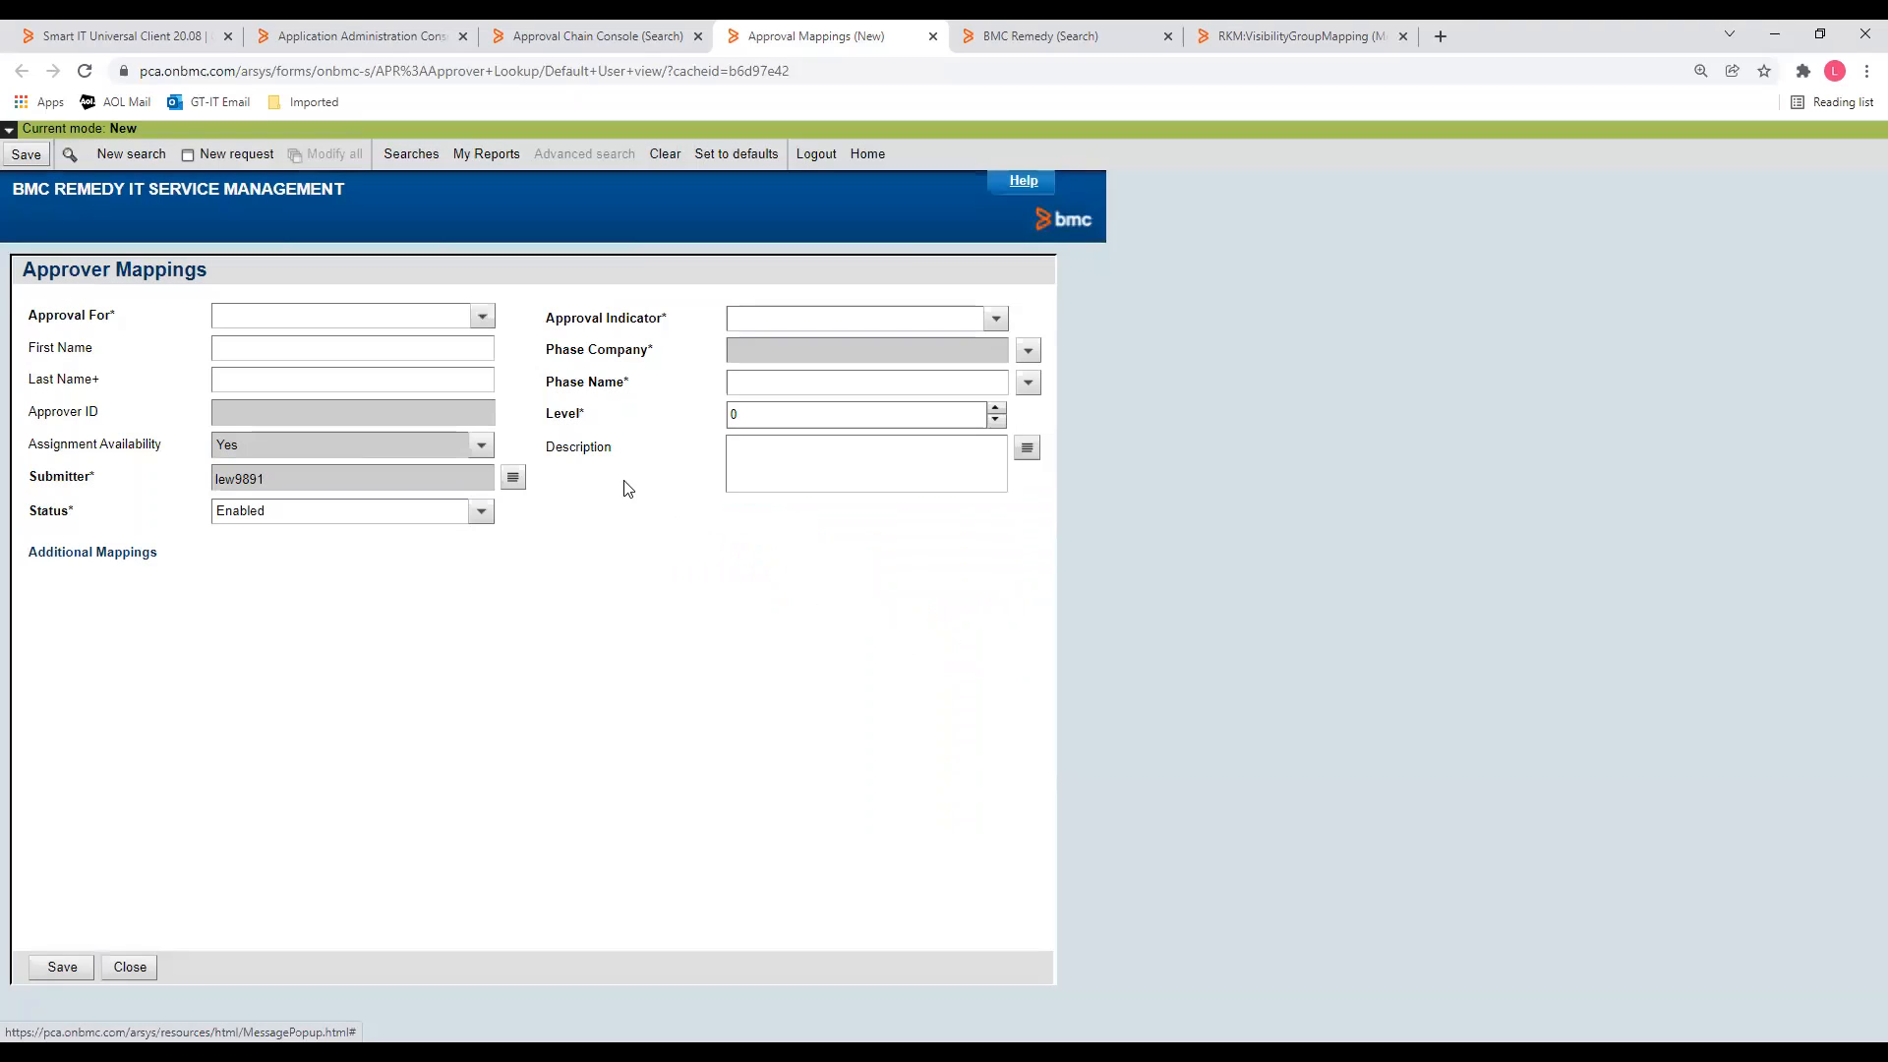
left_click(480, 317)
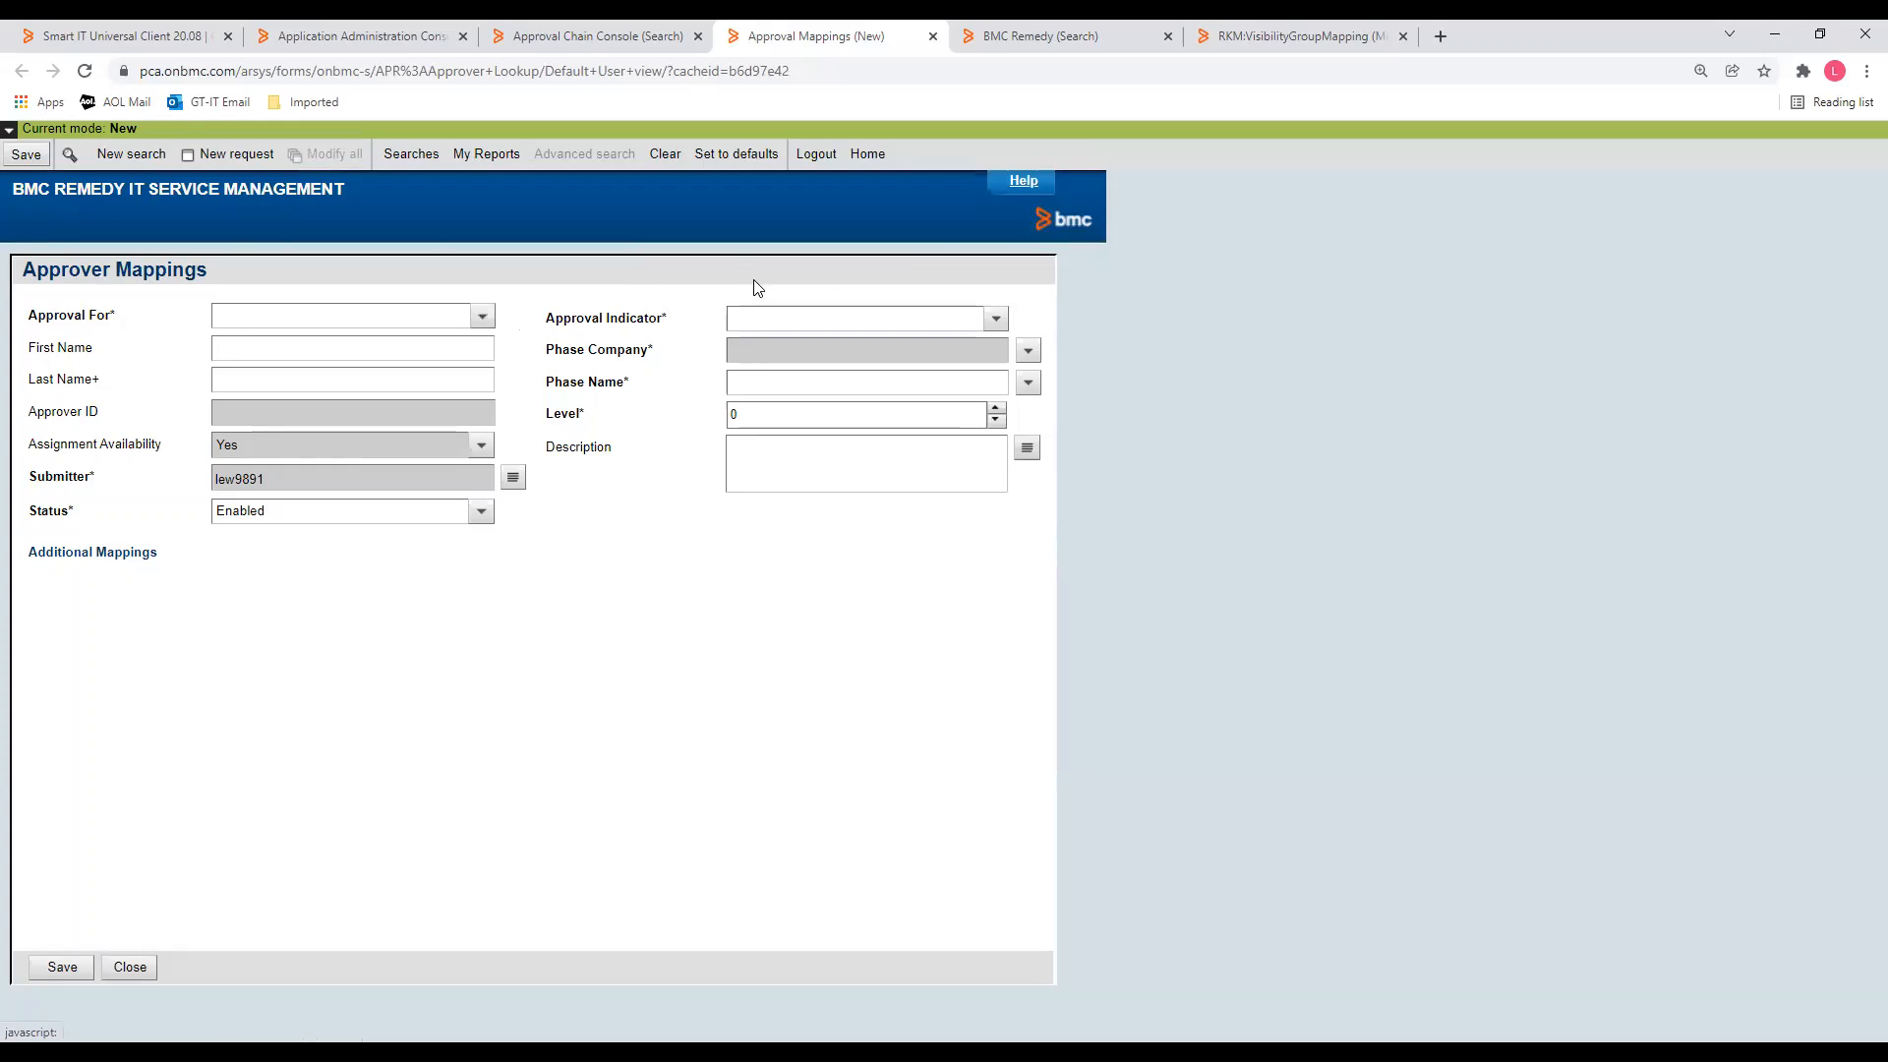
Step: Put the Approver Mappings form into search mode without saving, and try to set the Approval Indicator criterion to Knowledge Management
left_click(123, 156)
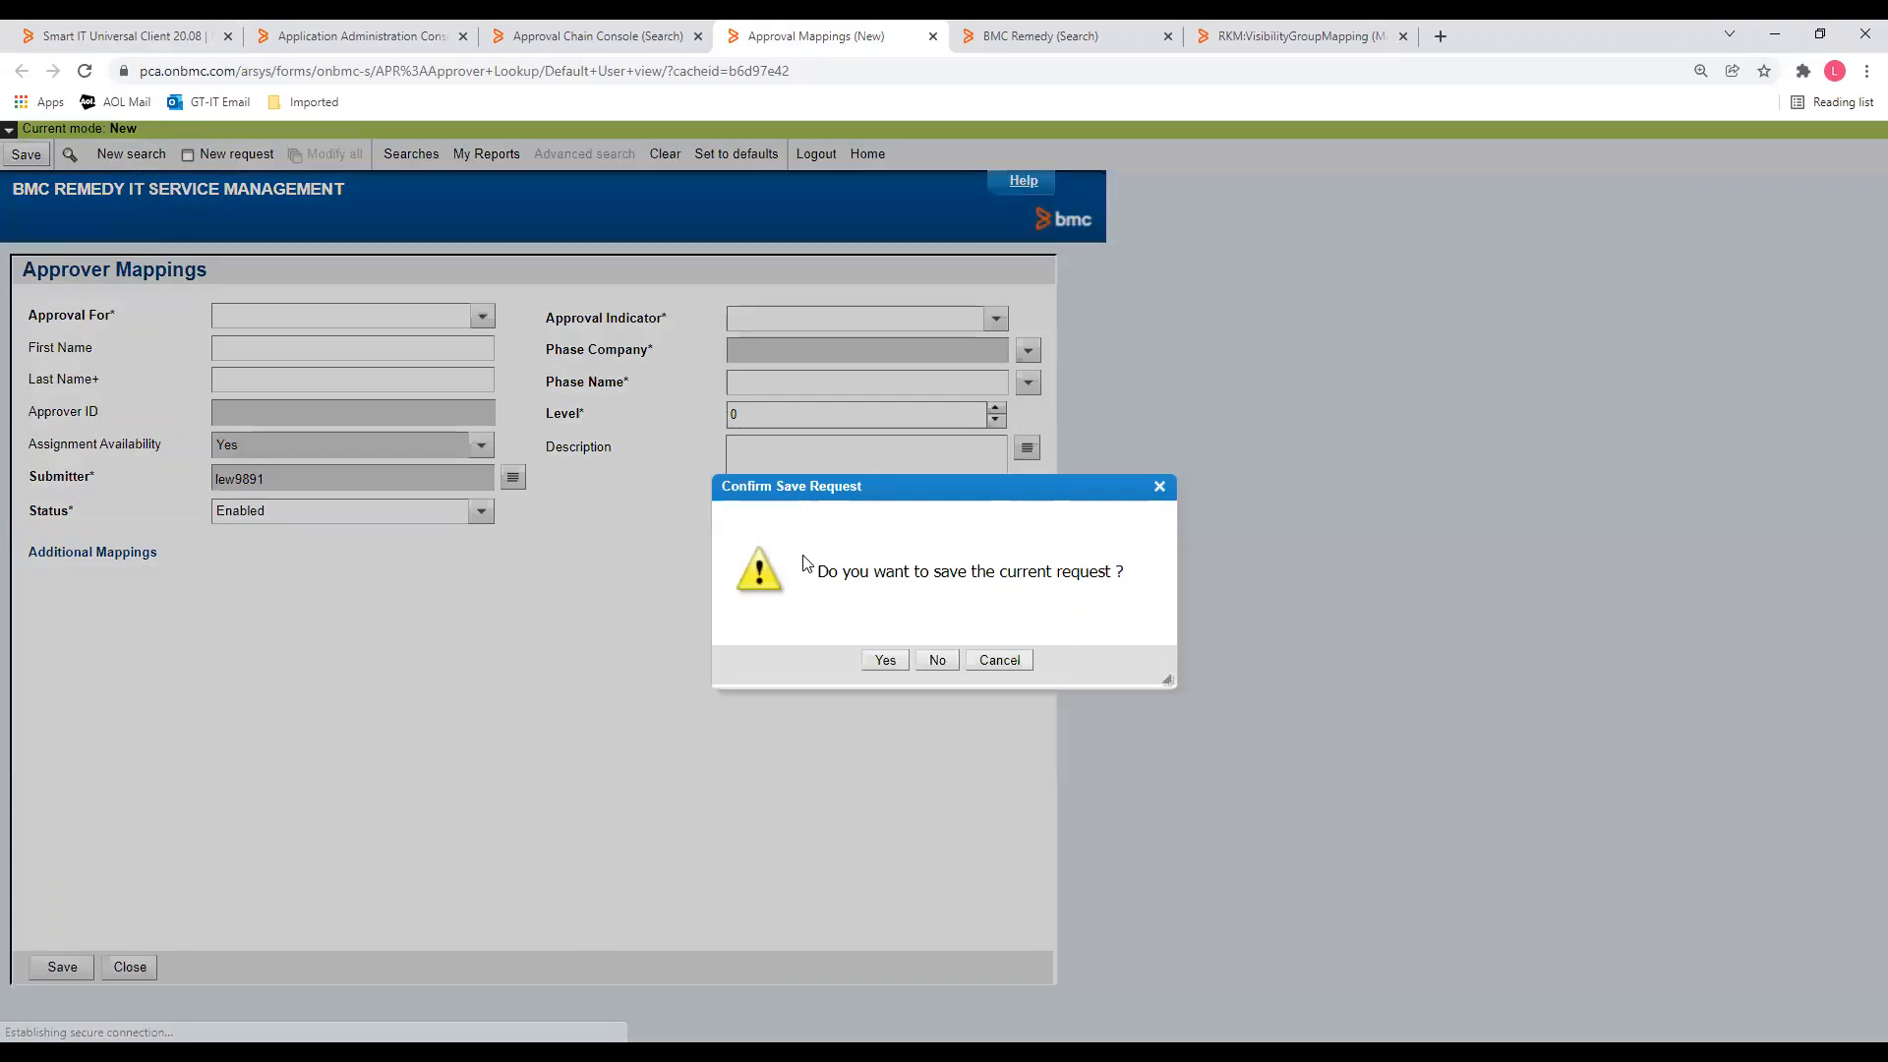
left_click(937, 660)
left_click(996, 319)
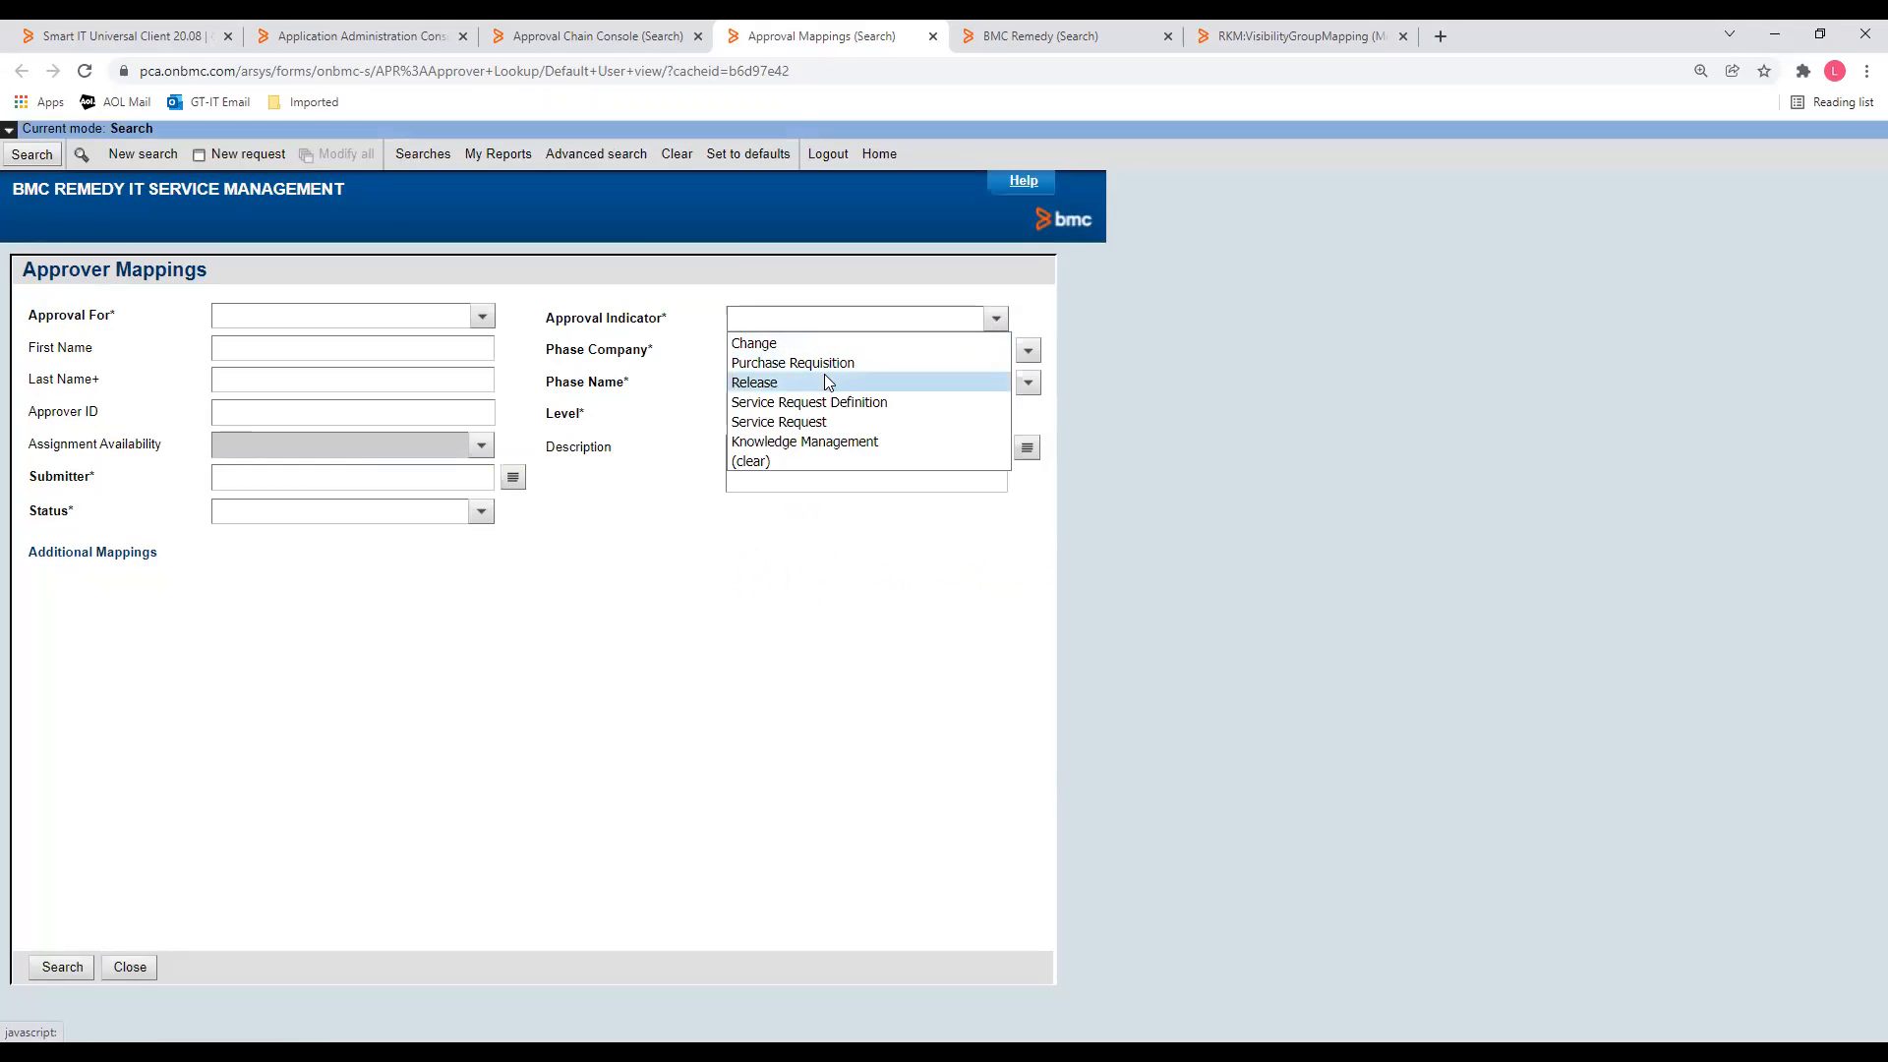
left_click(836, 449)
left_click(946, 660)
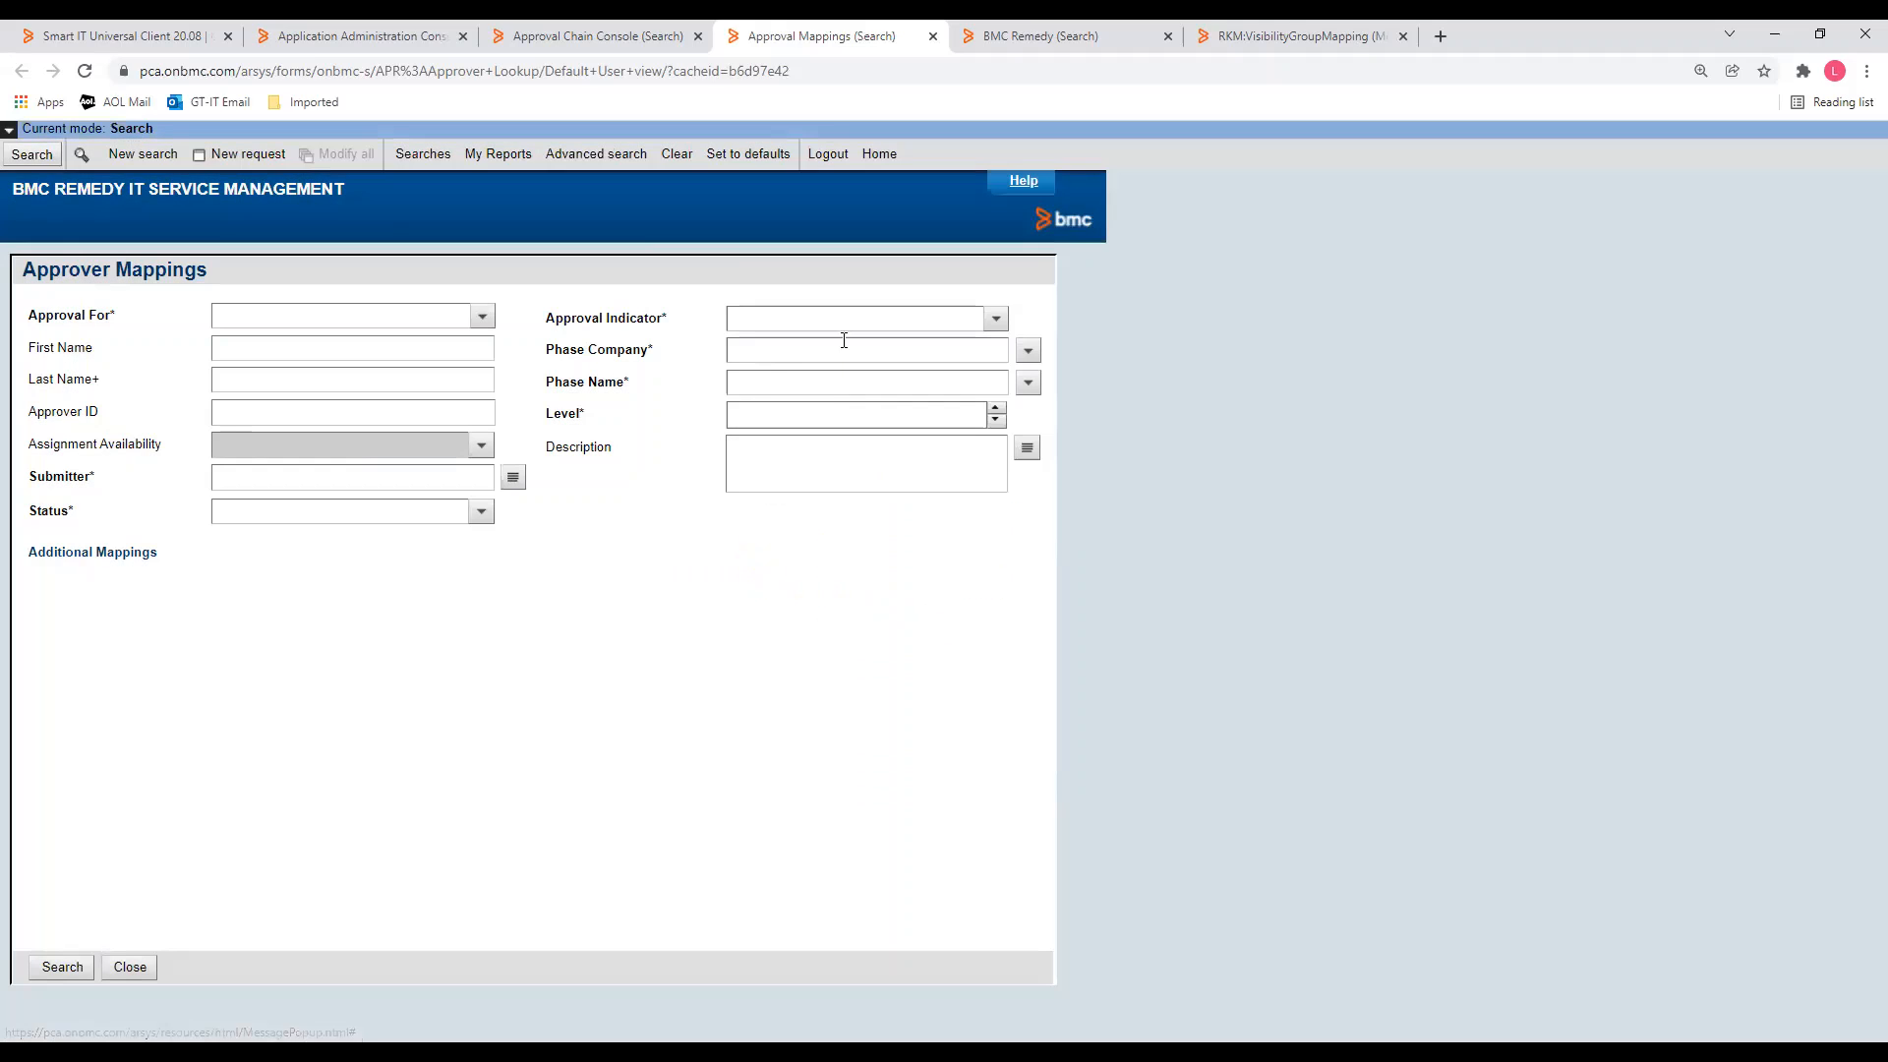
left_click(839, 318)
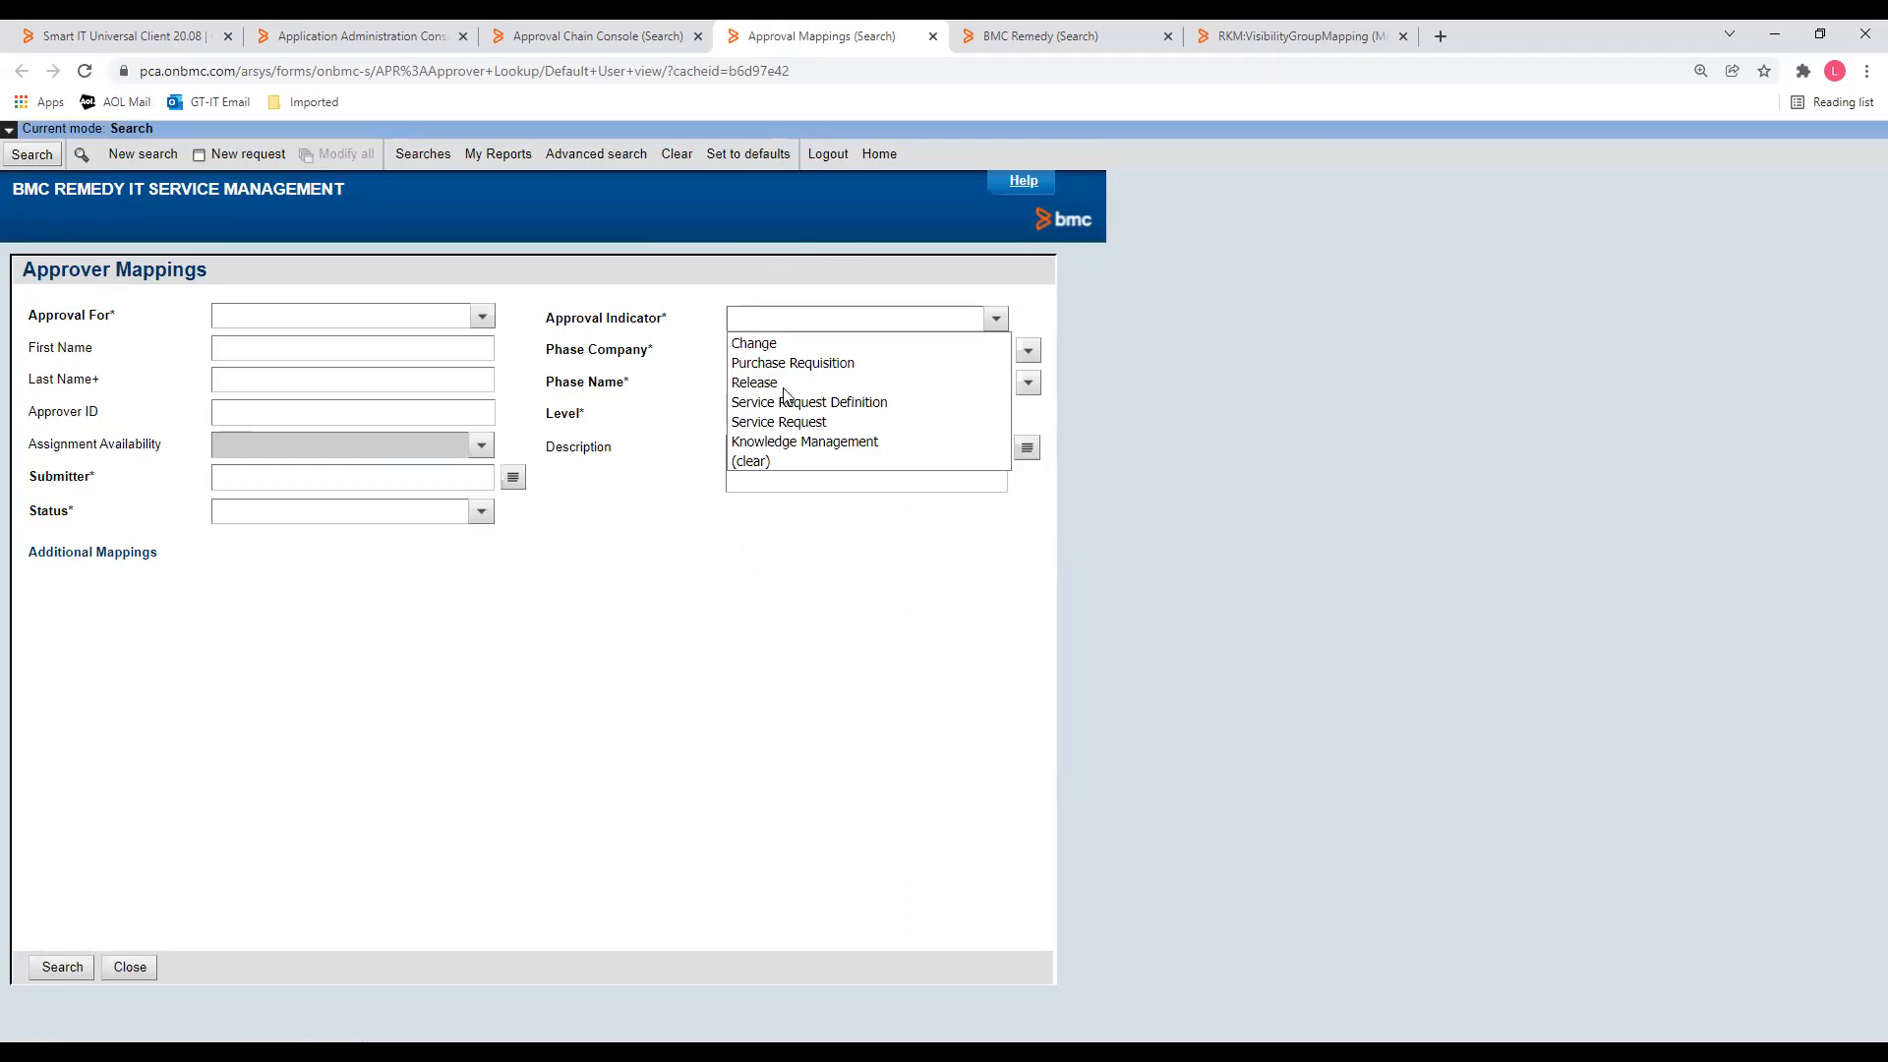
left_click(548, 579)
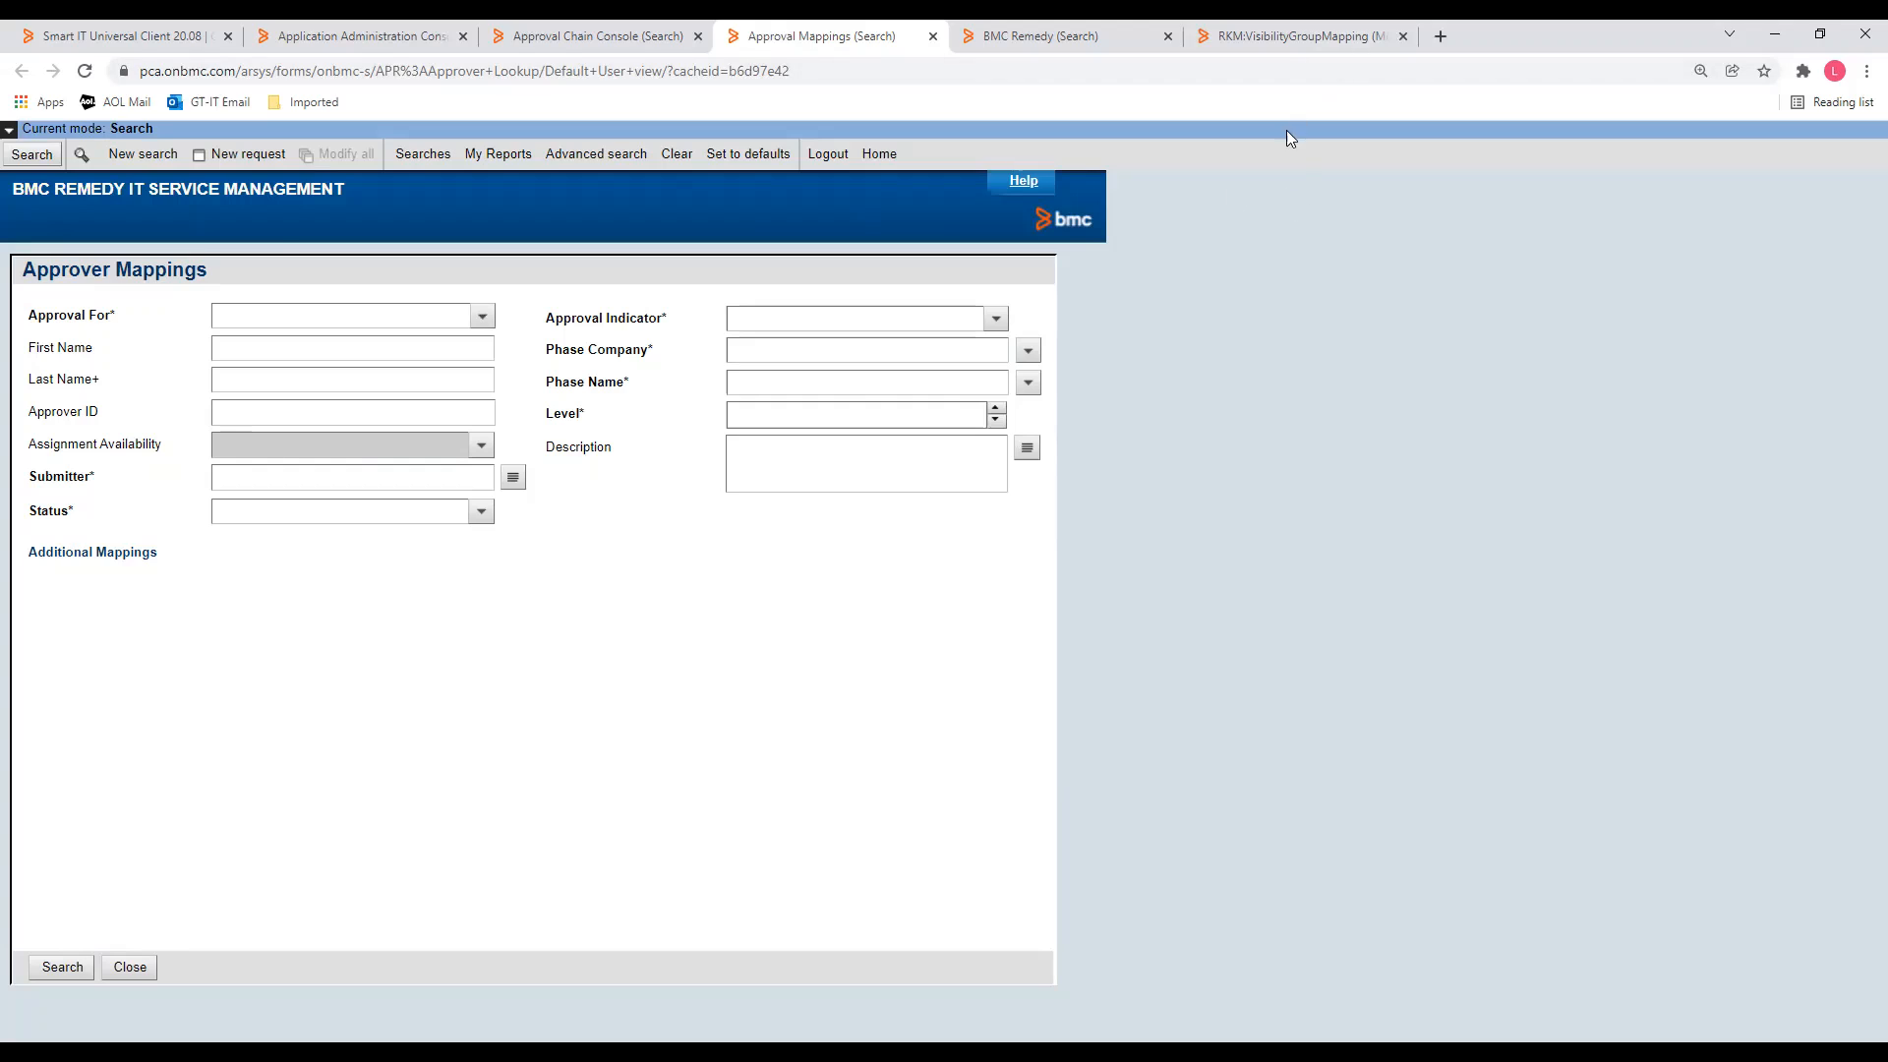
Step: Switch back to the Smart IT knowledge article, browse its product categories and choose Software as the first tier
left_click(157, 35)
scroll(1598, 787, "down", 3)
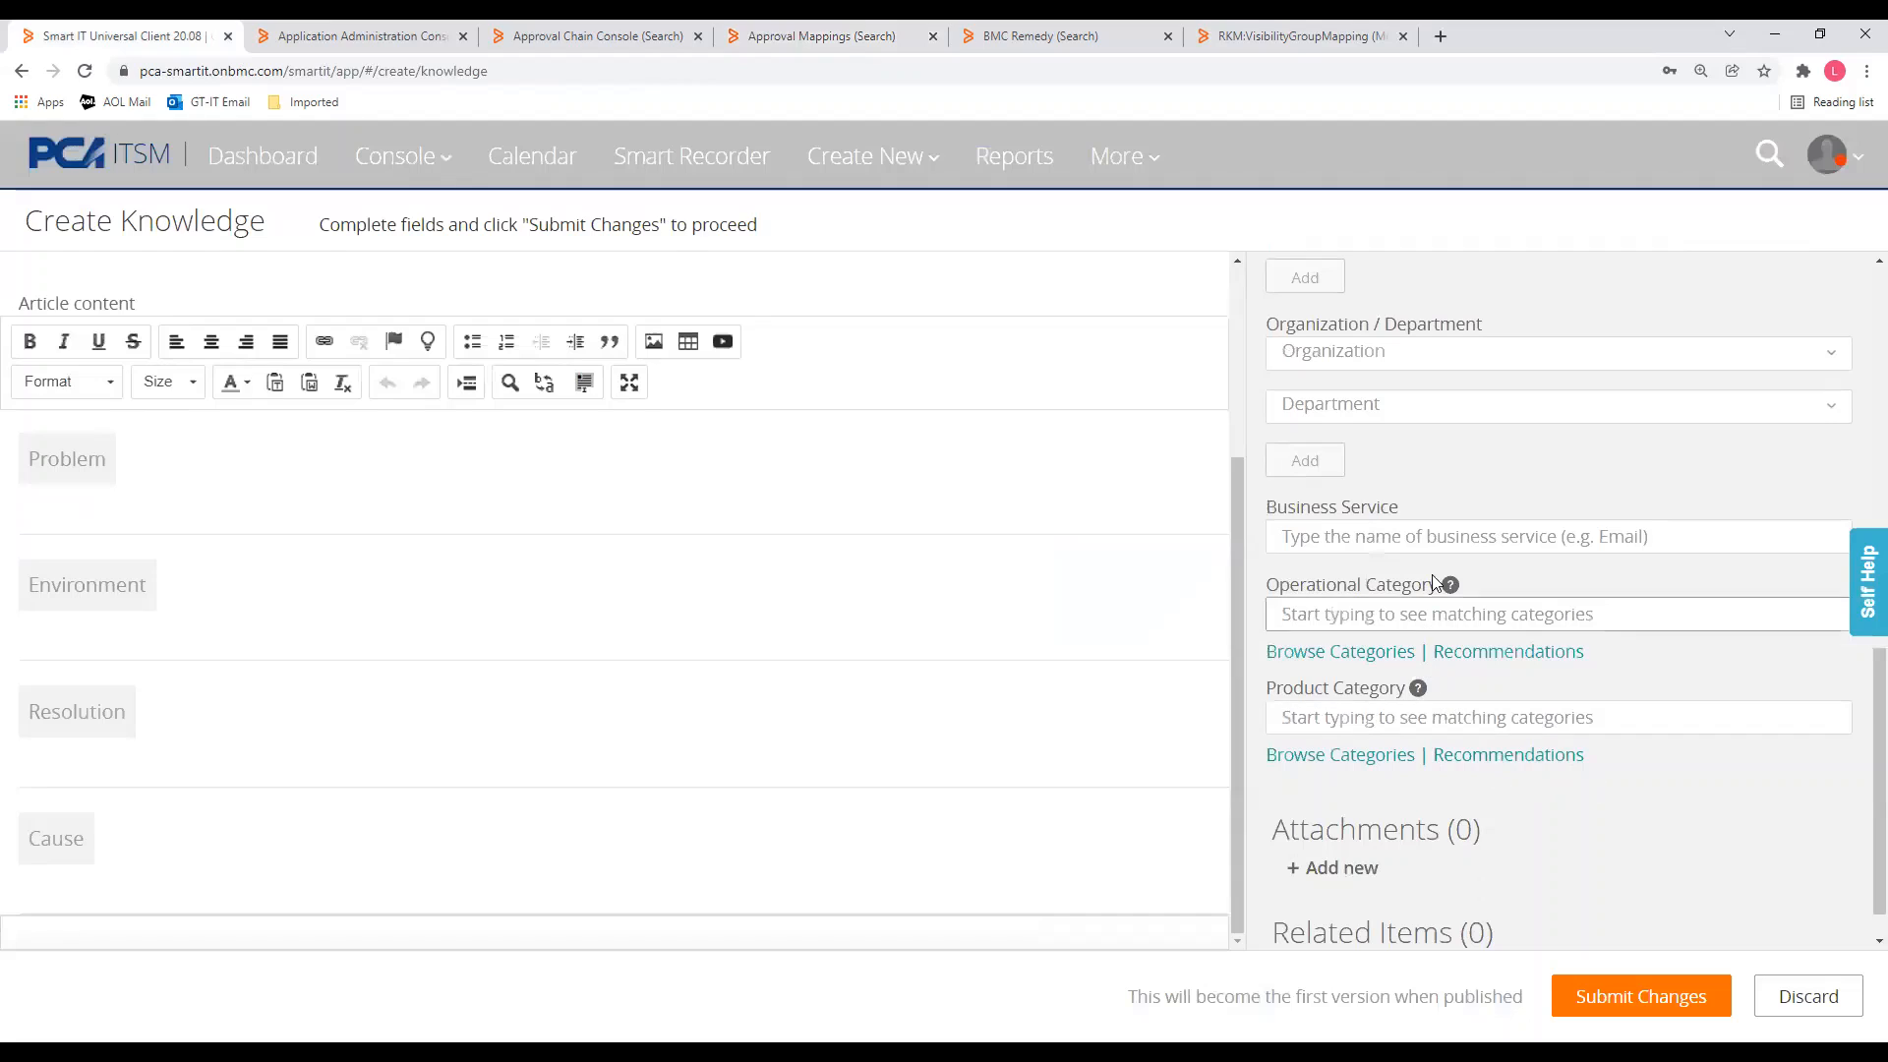
left_click(1421, 726)
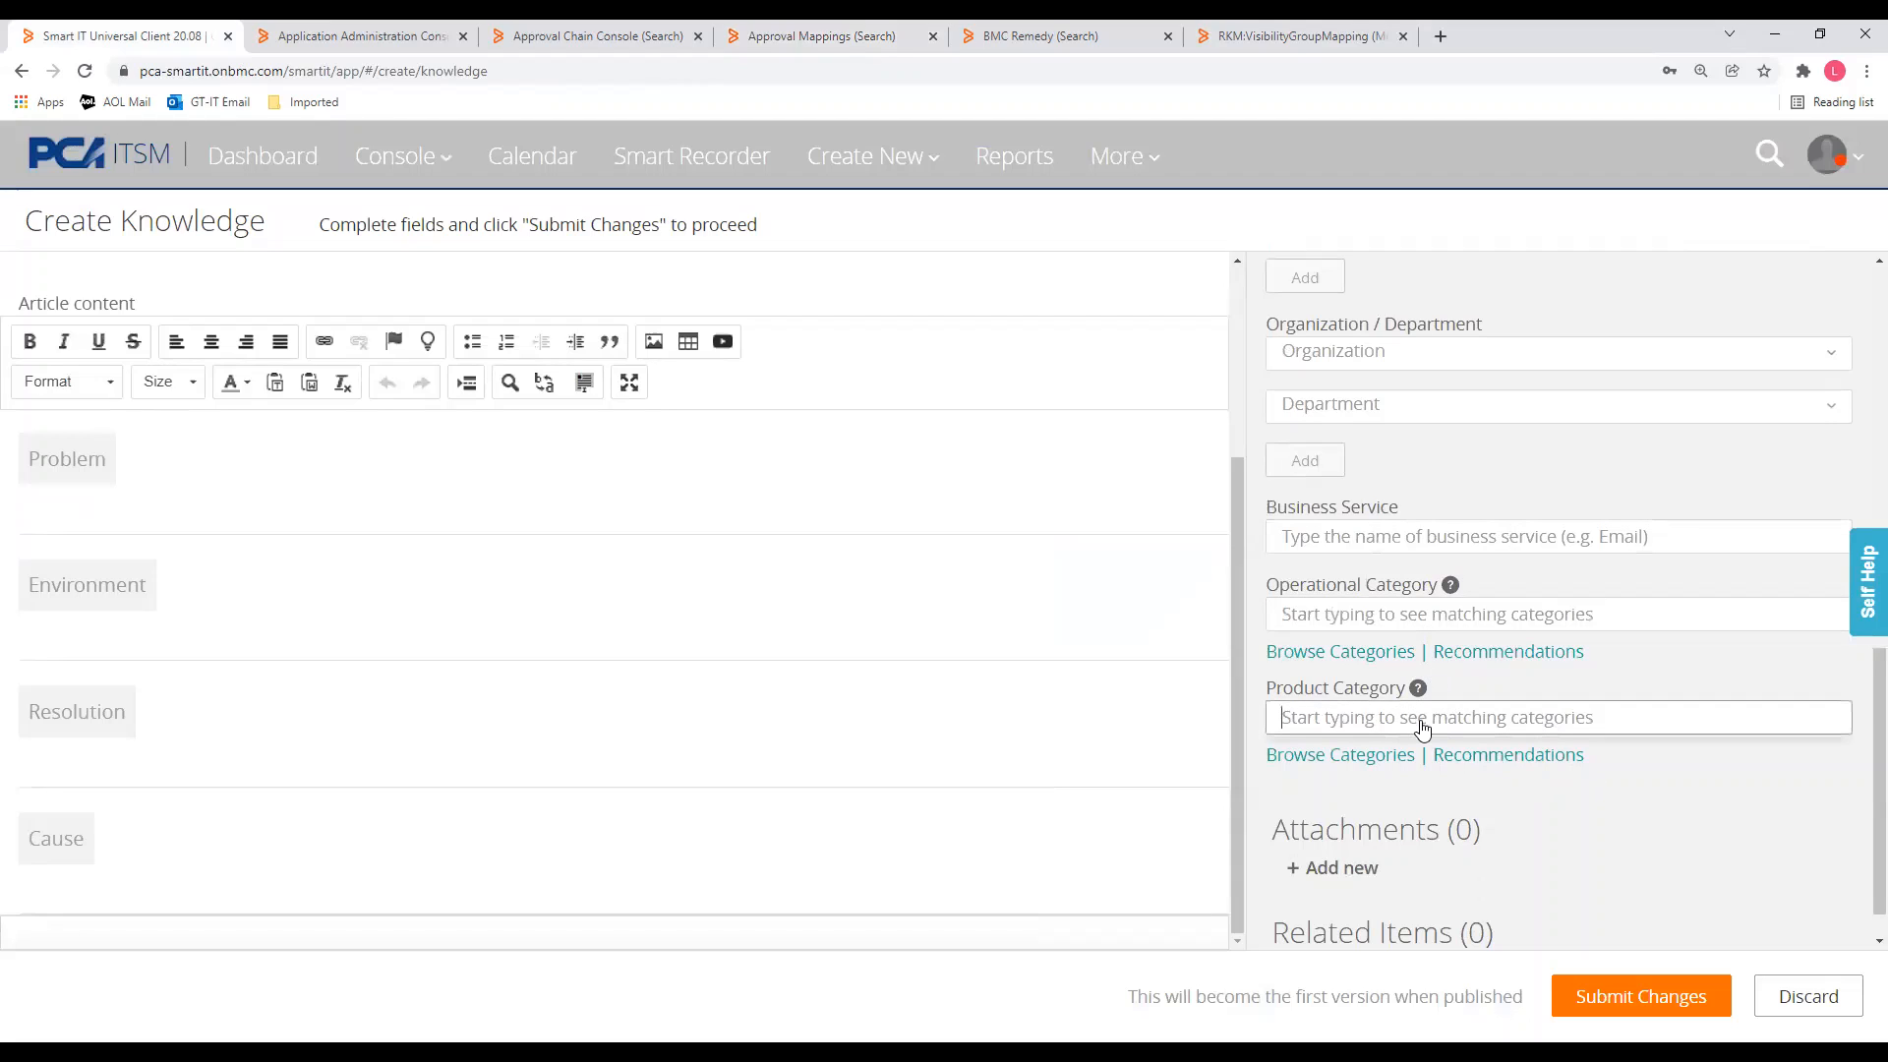
left_click(1401, 755)
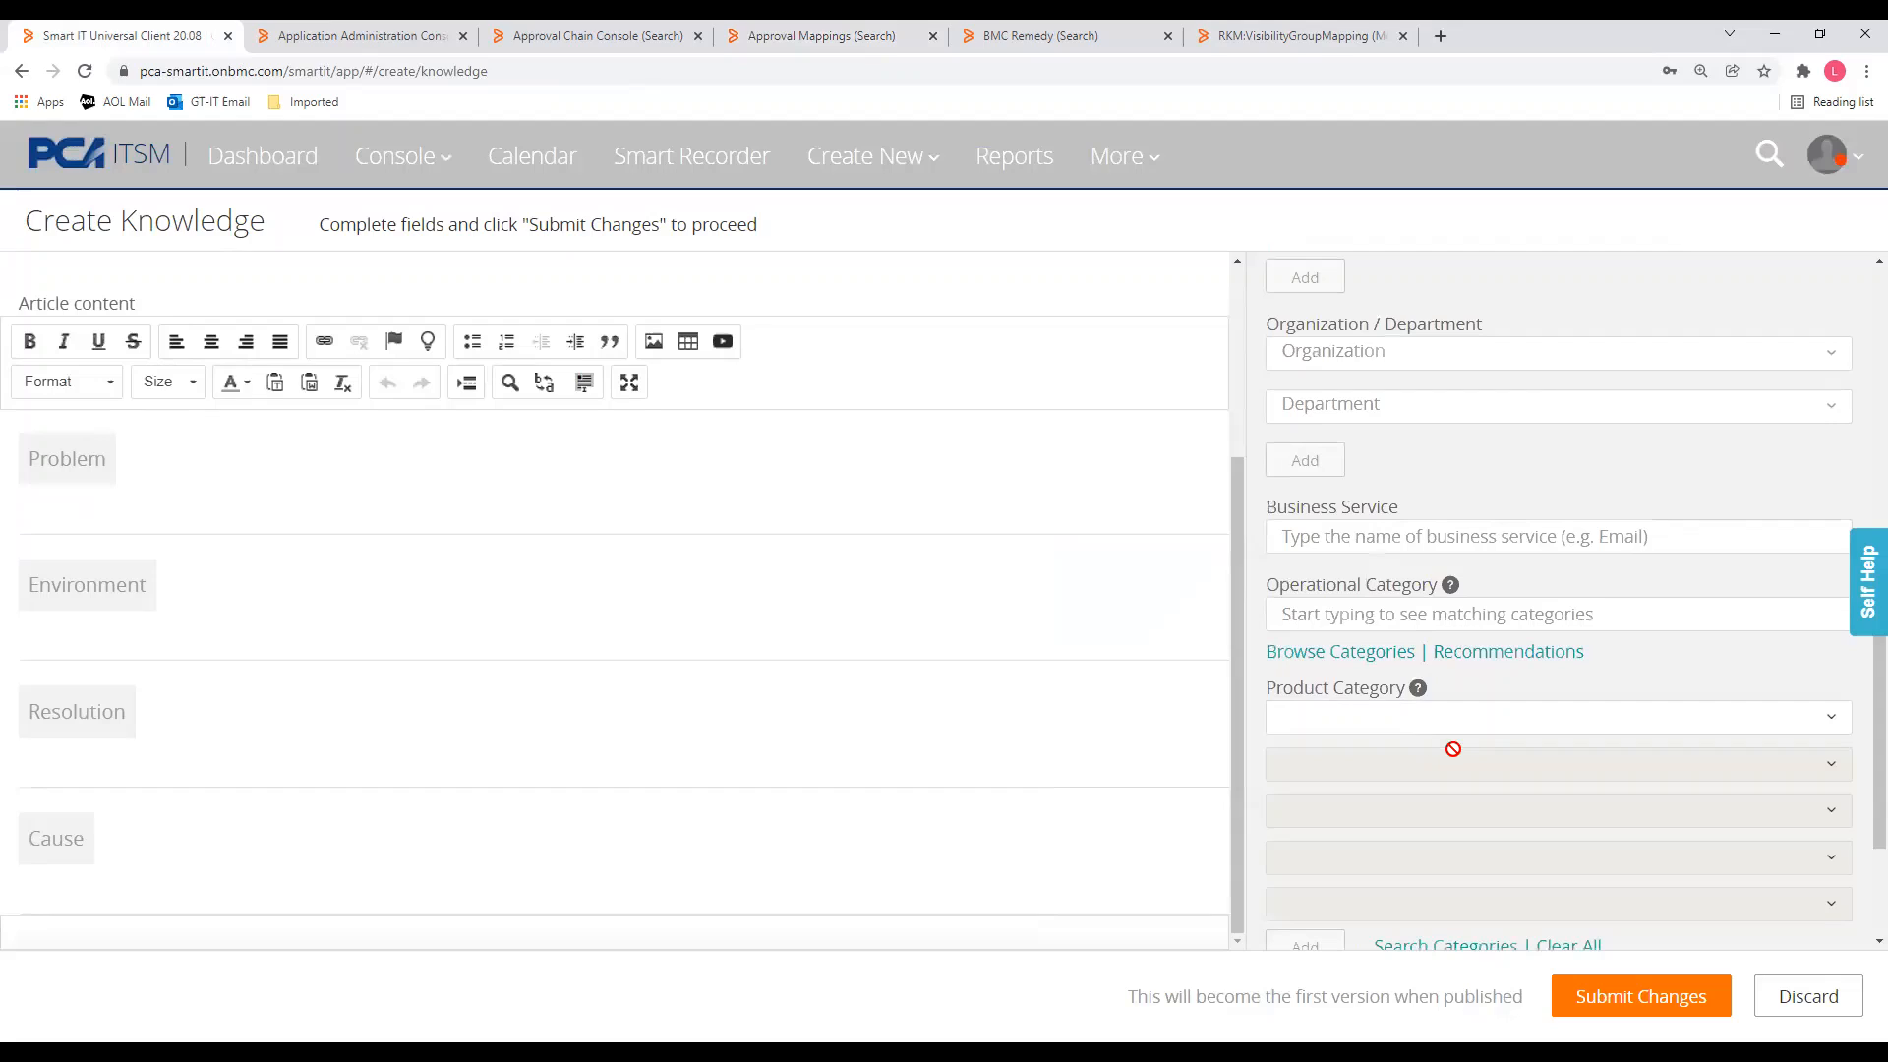
left_click(1635, 735)
left_click(1328, 824)
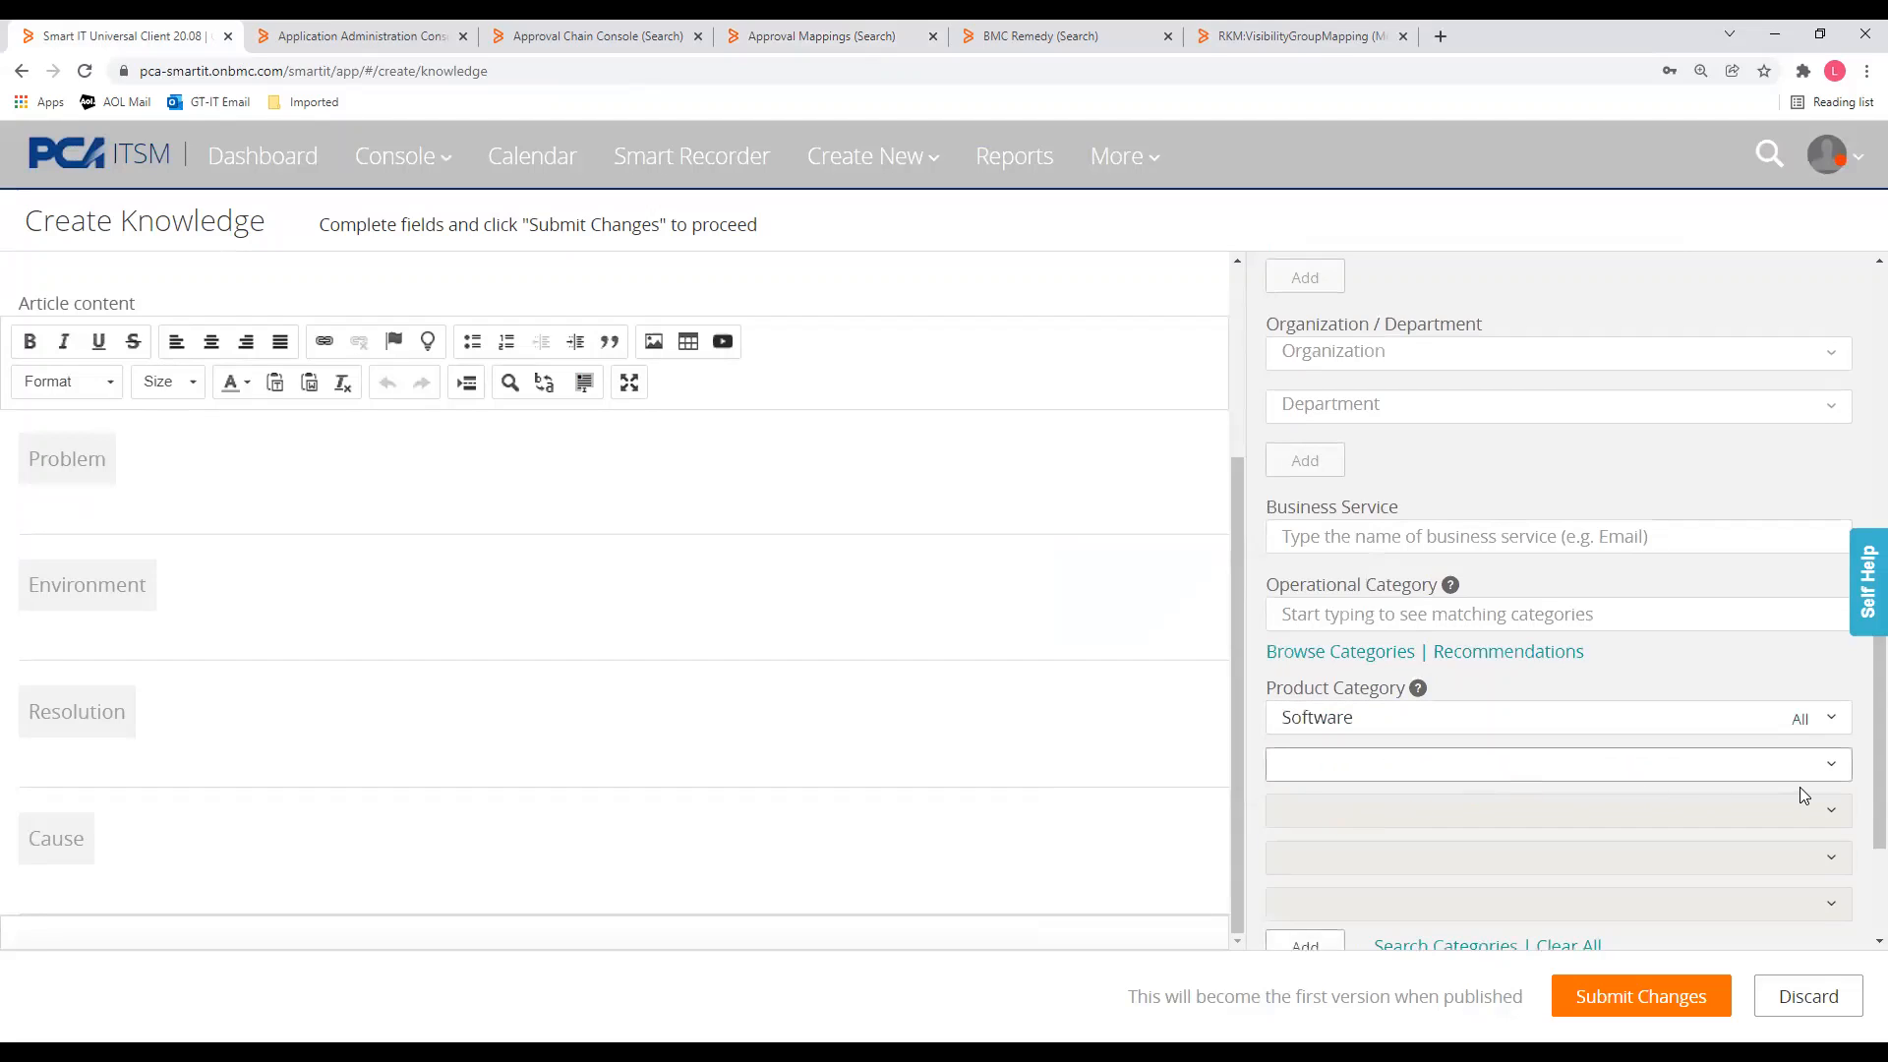
Step: Choose ERP Software and Oracle as the next product category tiers and add the category to the article
left_click(1828, 766)
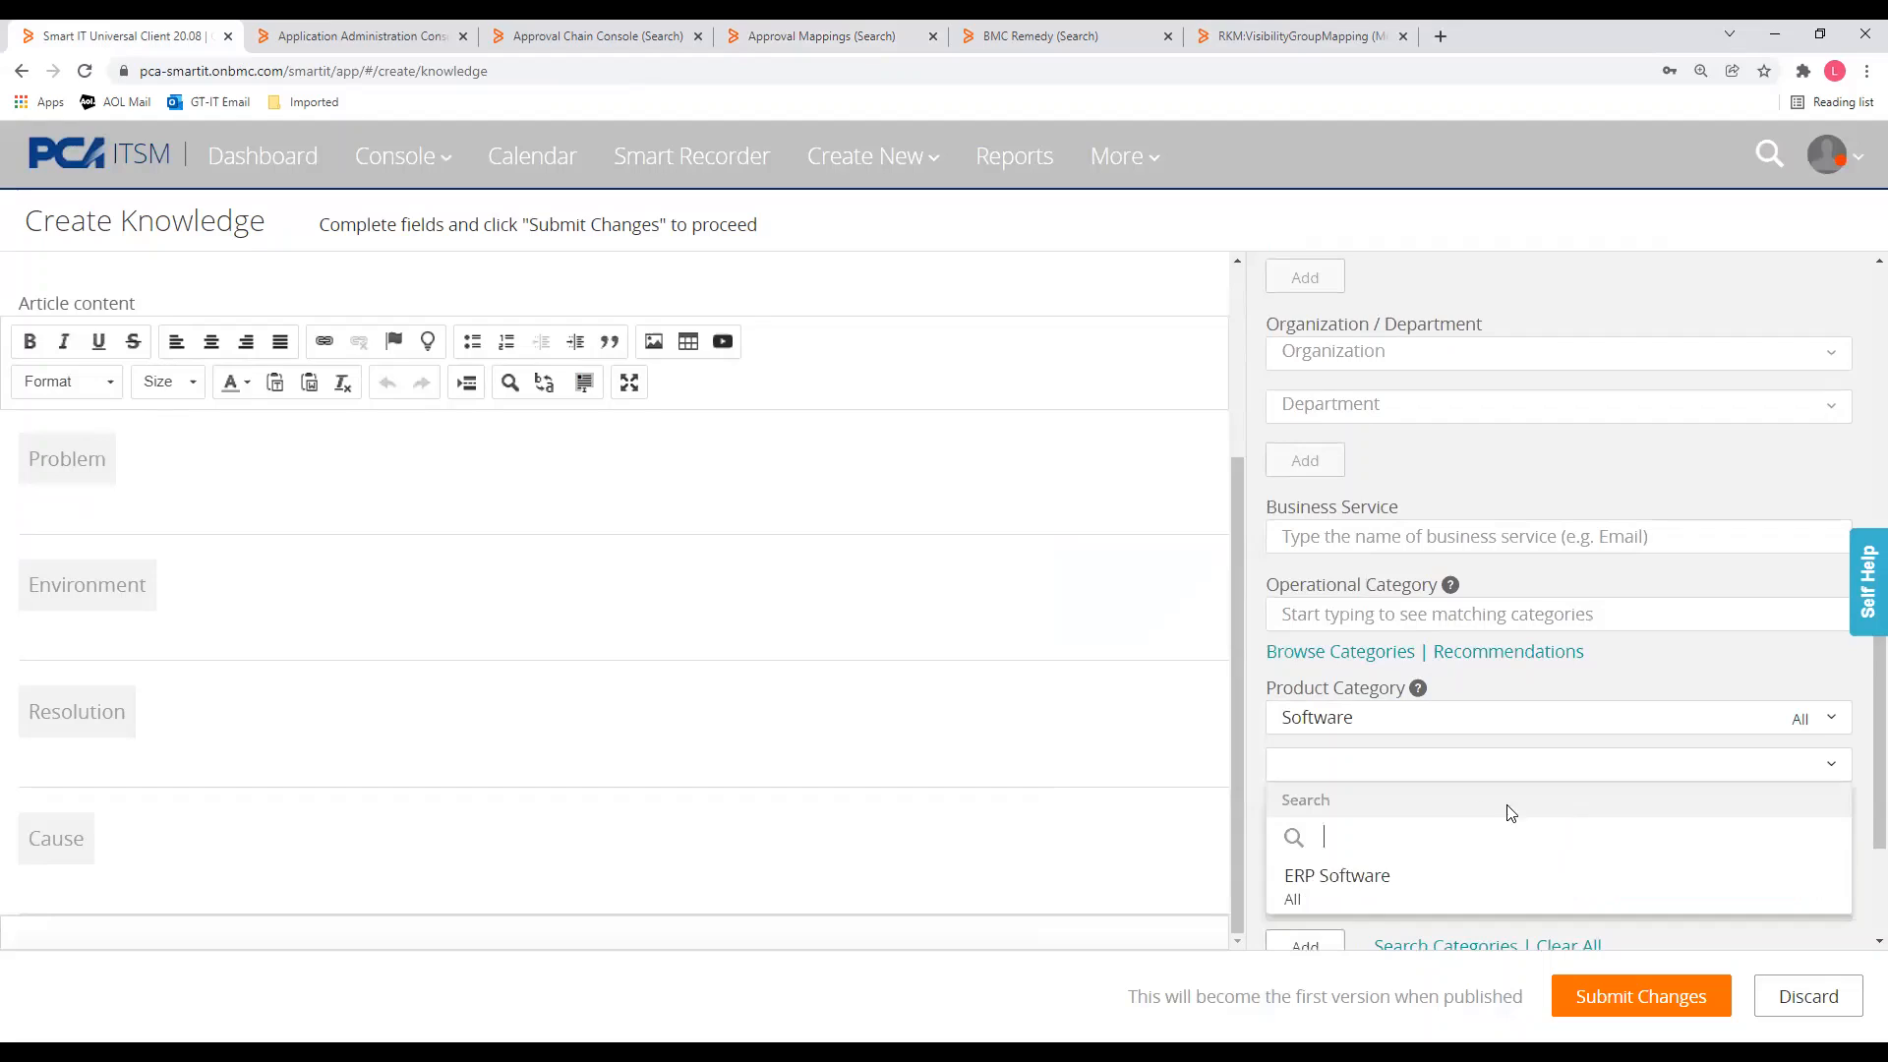
left_click(1391, 891)
left_click(1835, 812)
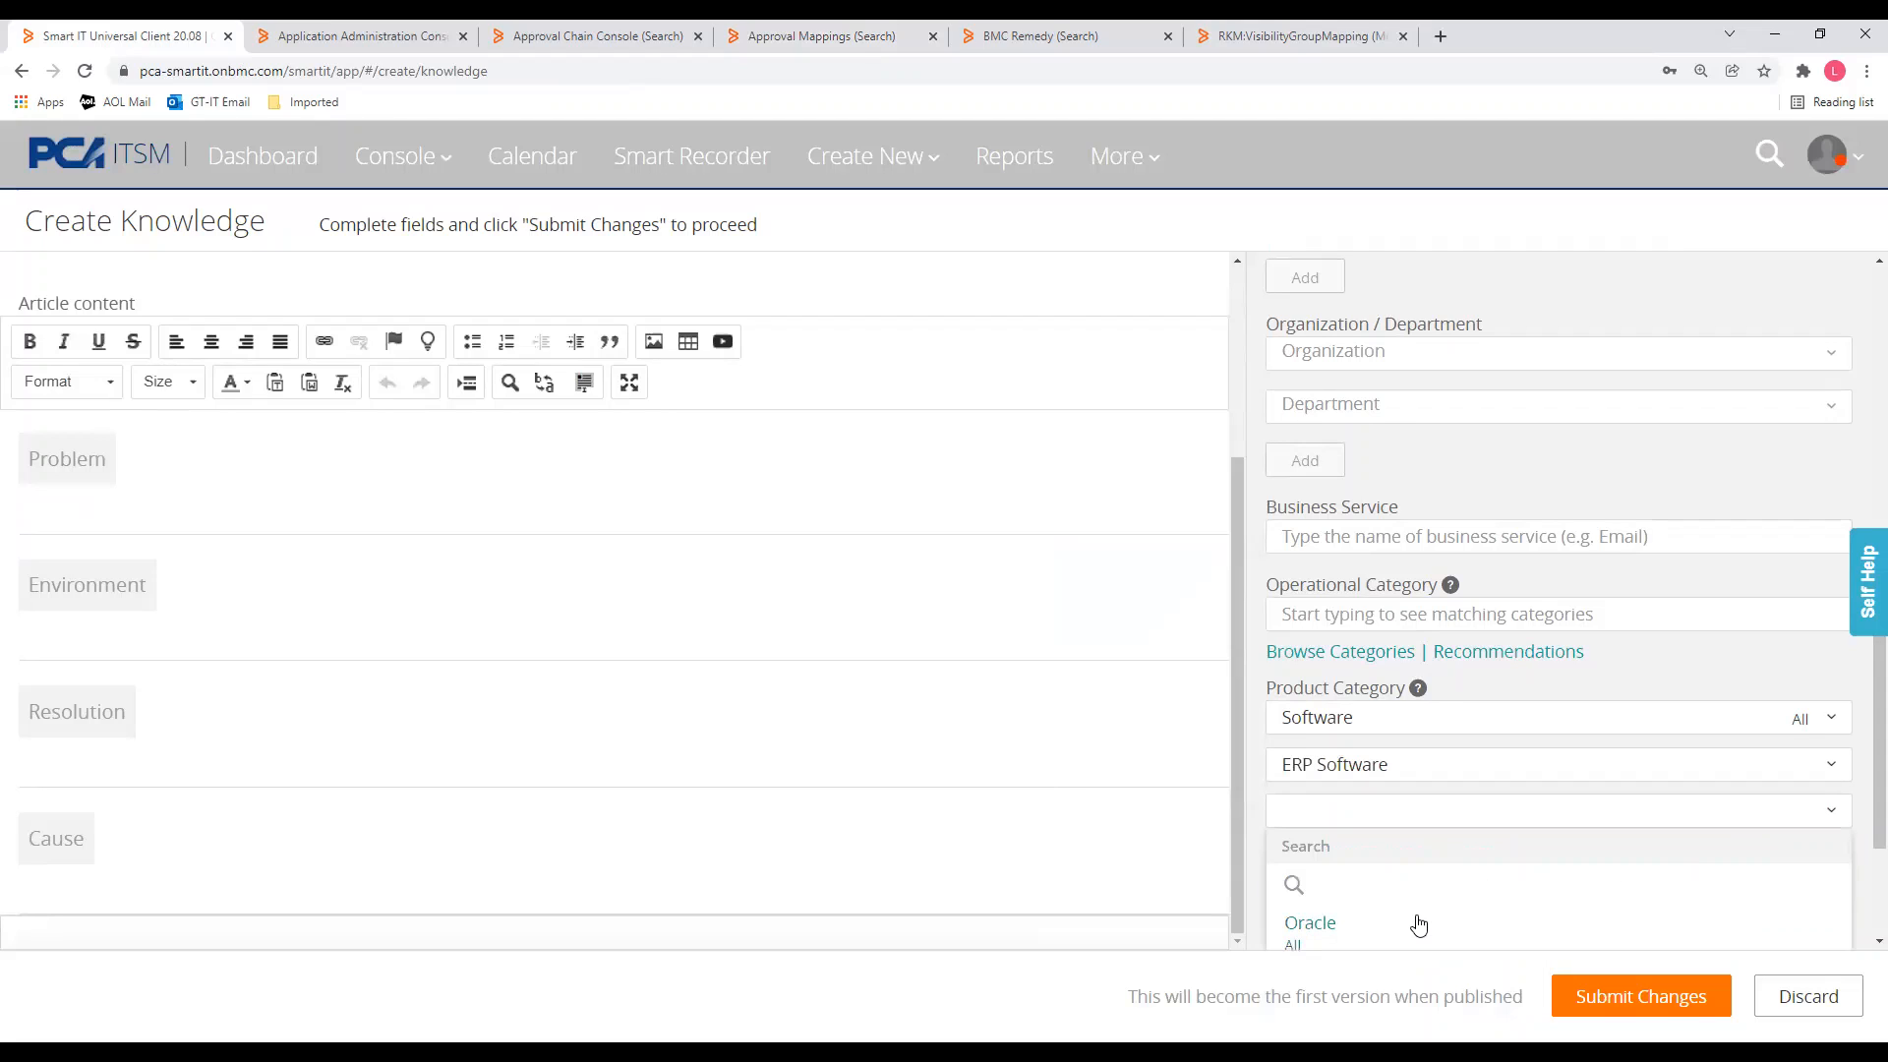
left_click(1416, 925)
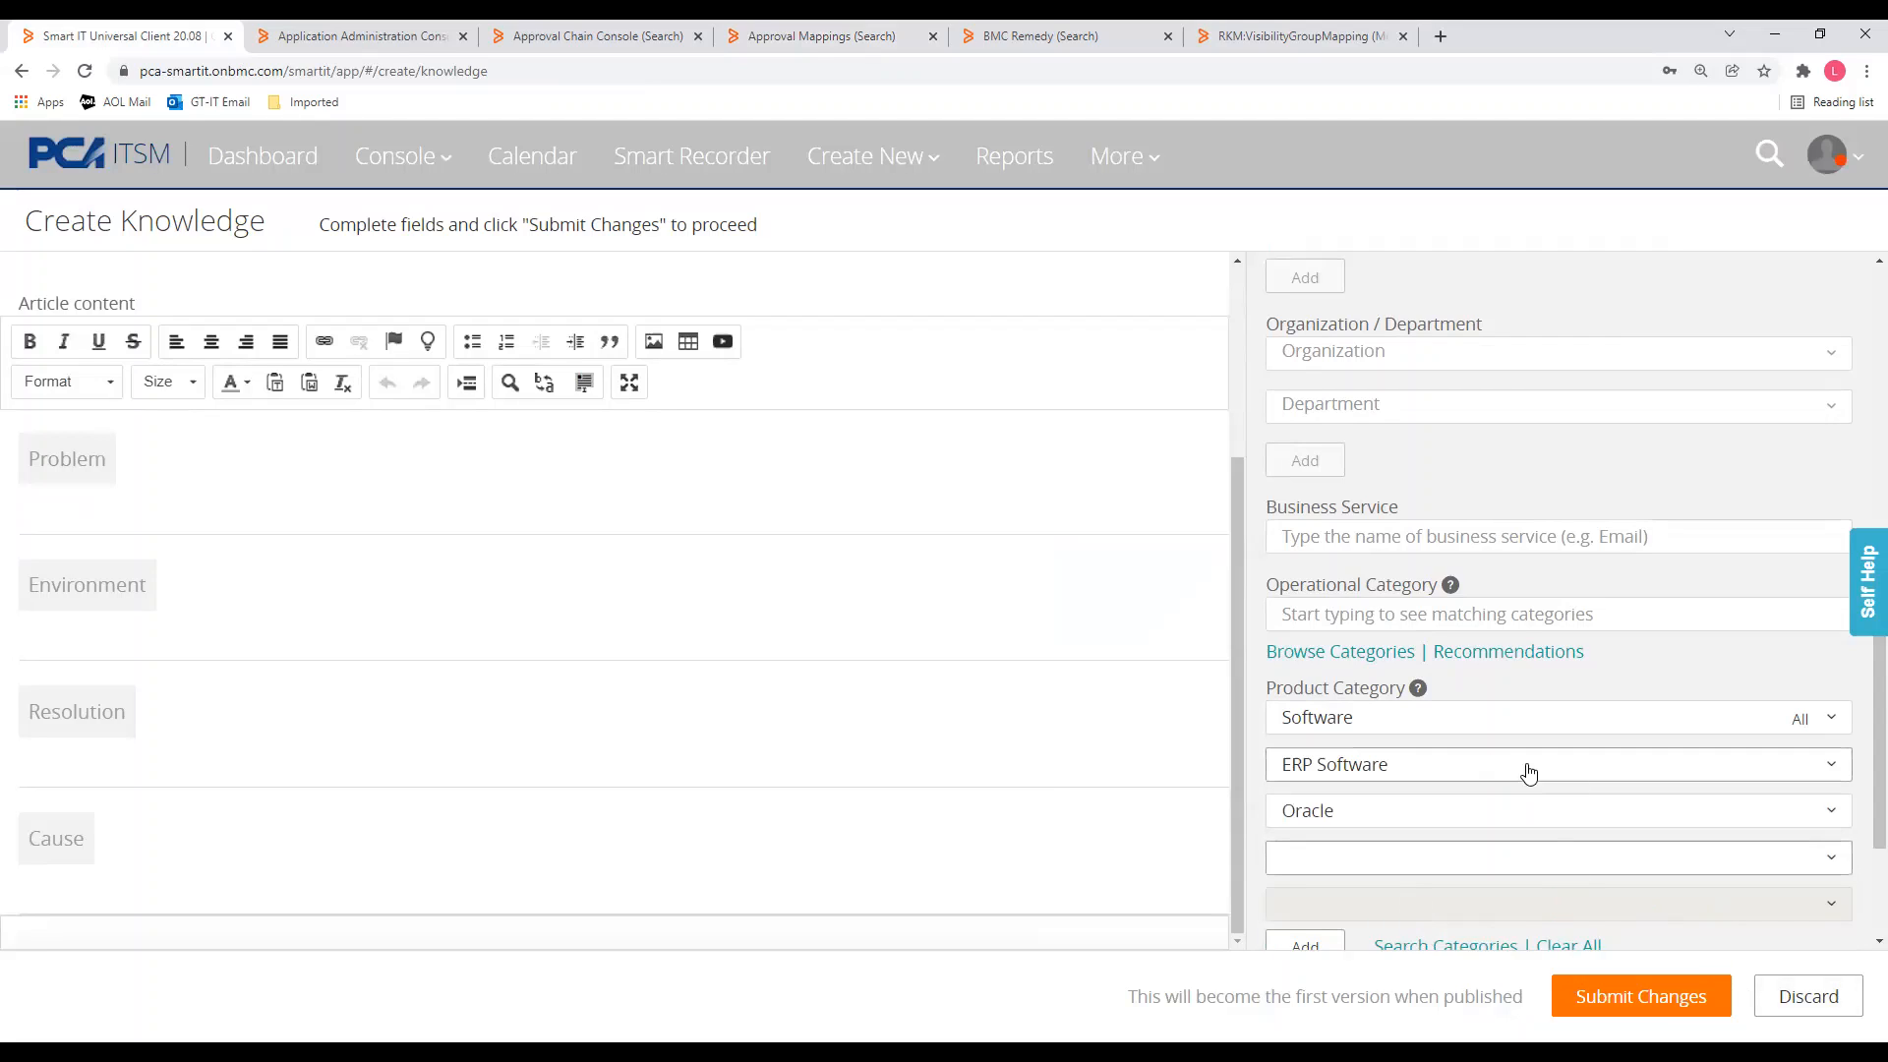
scroll(1613, 748, "down", 1)
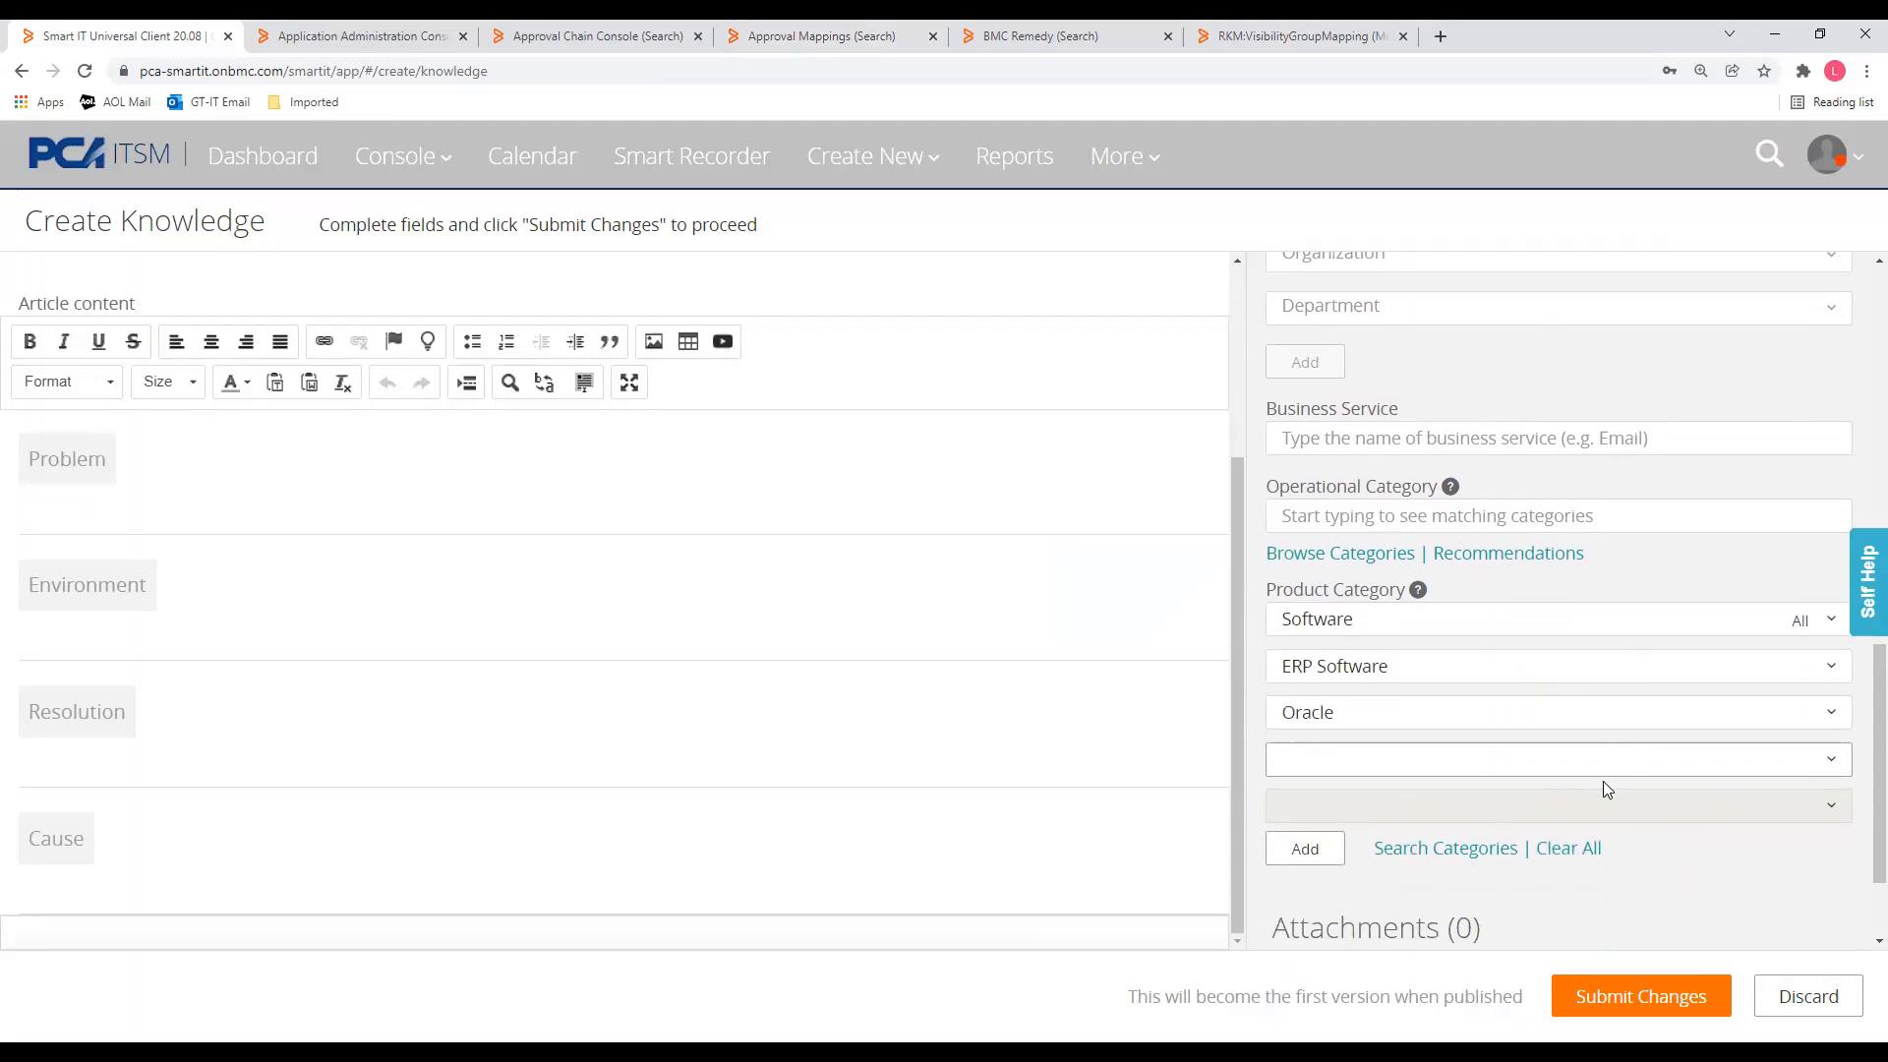
left_click(1302, 851)
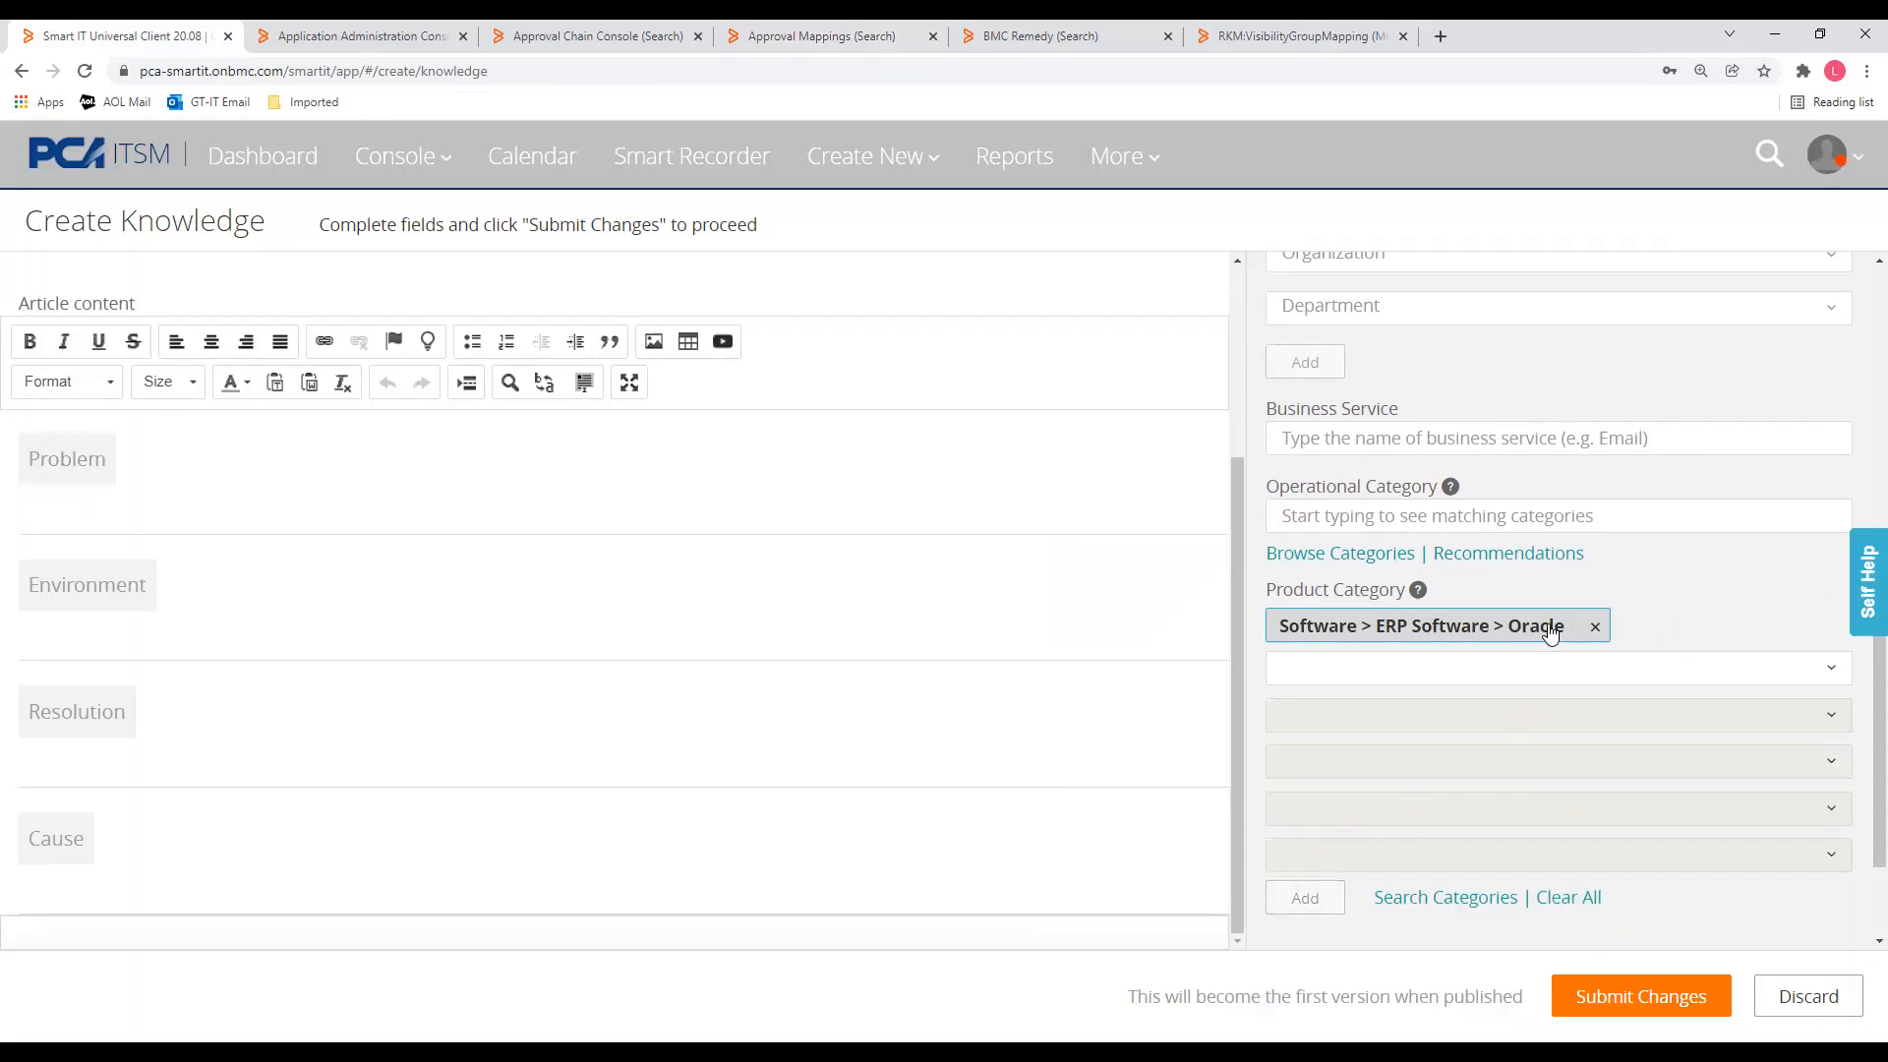